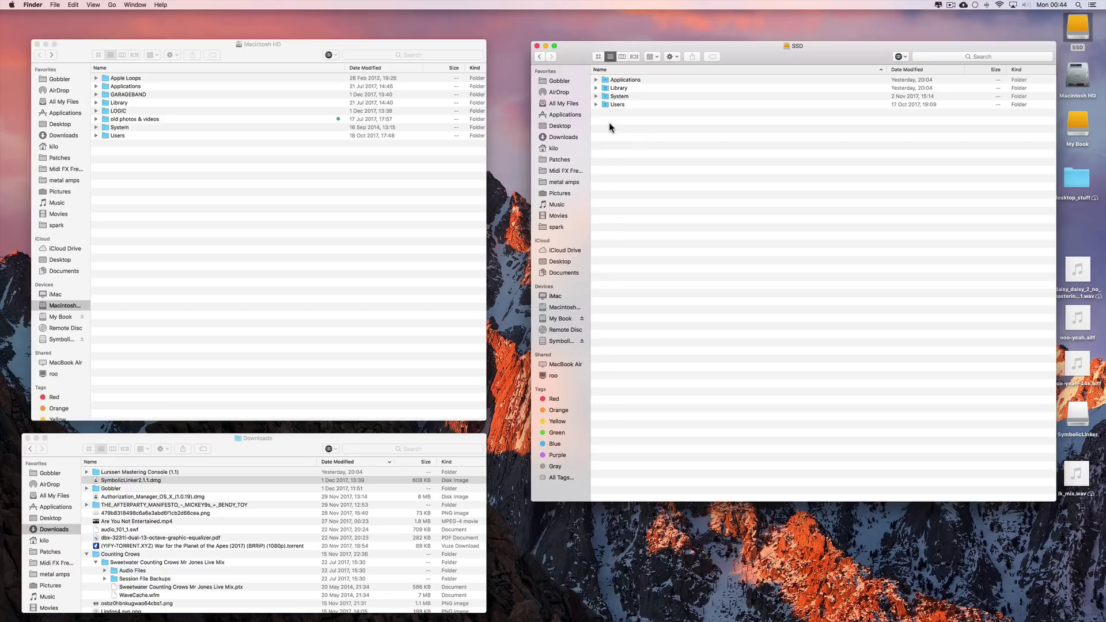
- Examine the contents of the Application Support and Audio folders inside the SSD's Library, collapsing each one again
{"action": "left_click", "coordinate": [596, 89]}
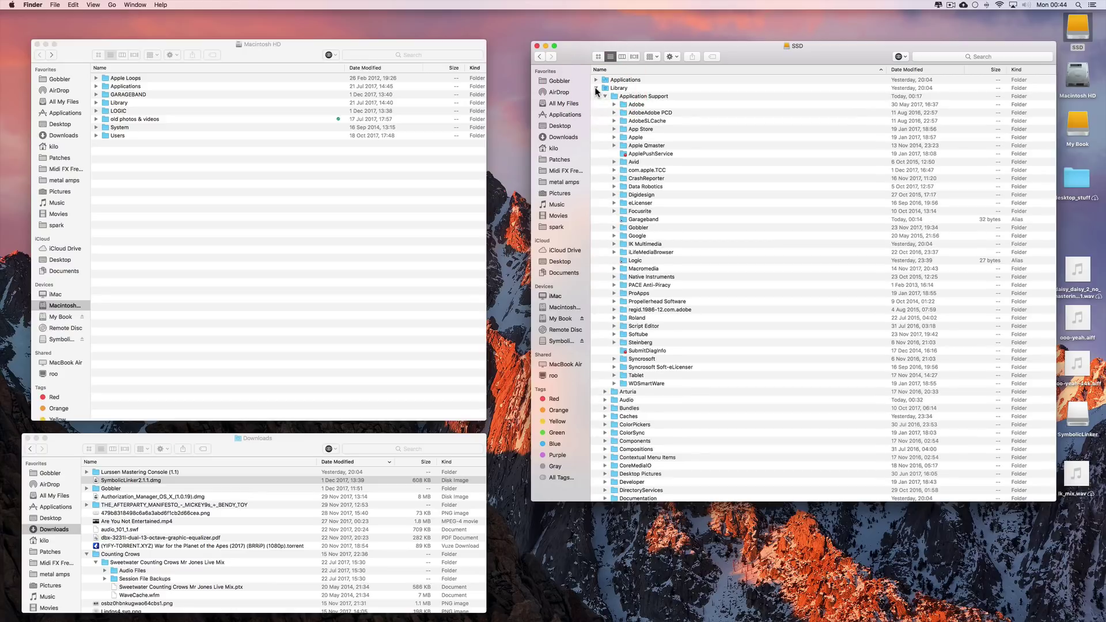
{"action": "left_click", "coordinate": [605, 97]}
{"action": "left_click", "coordinate": [605, 97]}
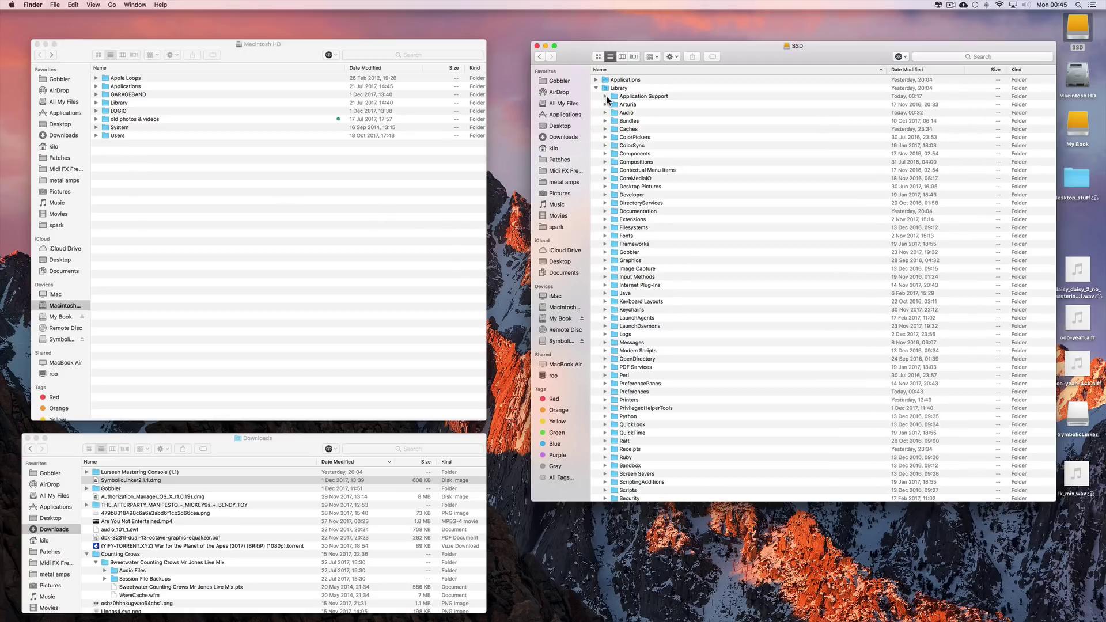
{"action": "left_click", "coordinate": [605, 113]}
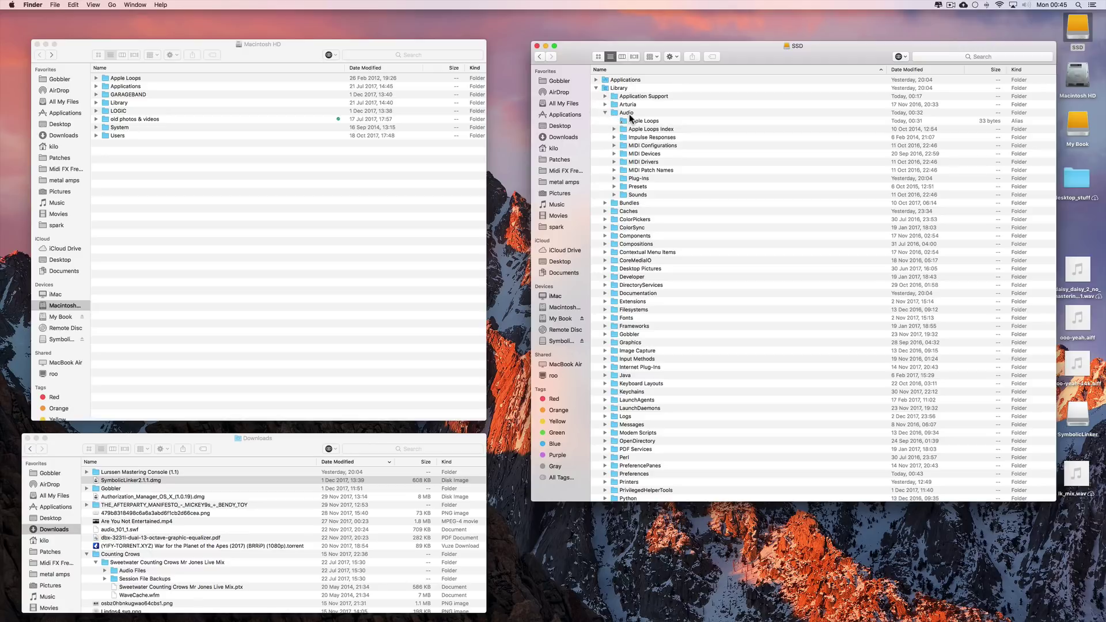
{"action": "left_click", "coordinate": [605, 113]}
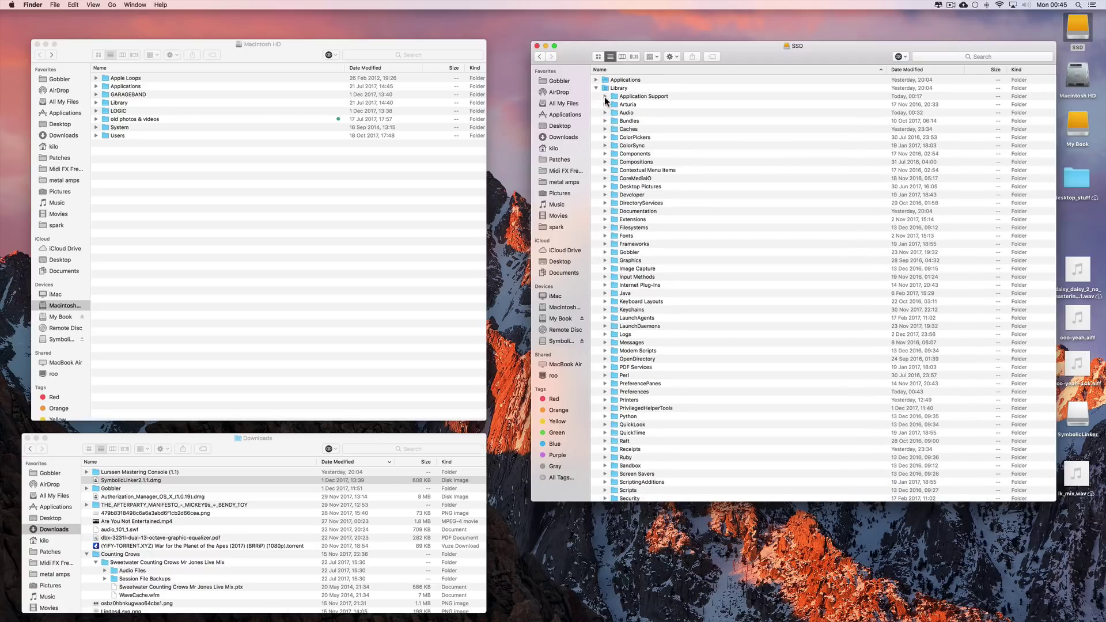
{"action": "left_click", "coordinate": [604, 96]}
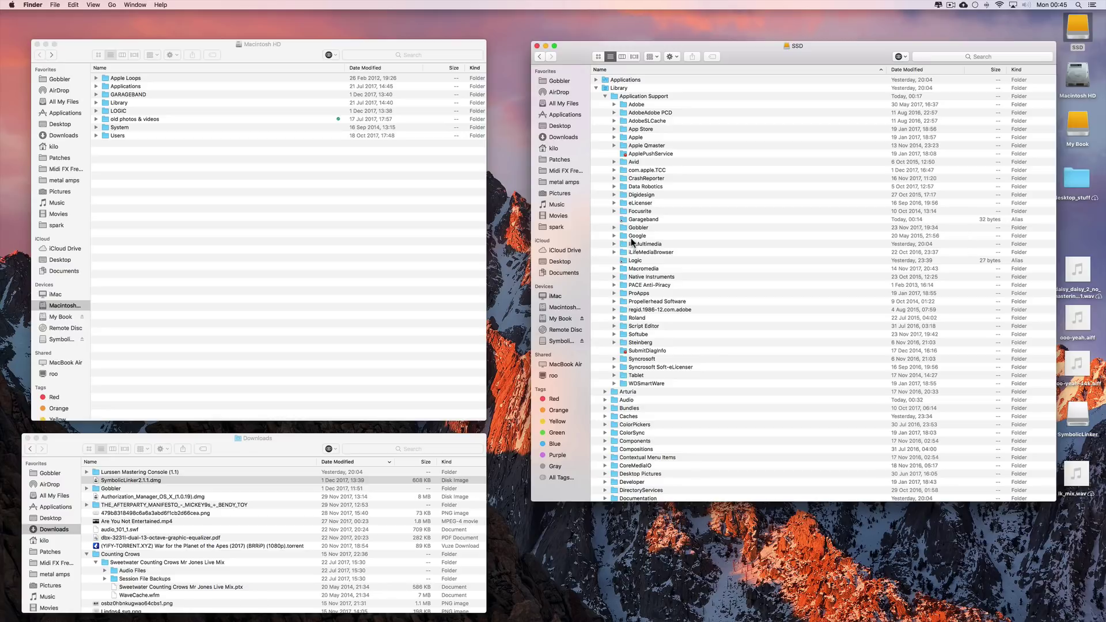
{"action": "left_click", "coordinate": [605, 96]}
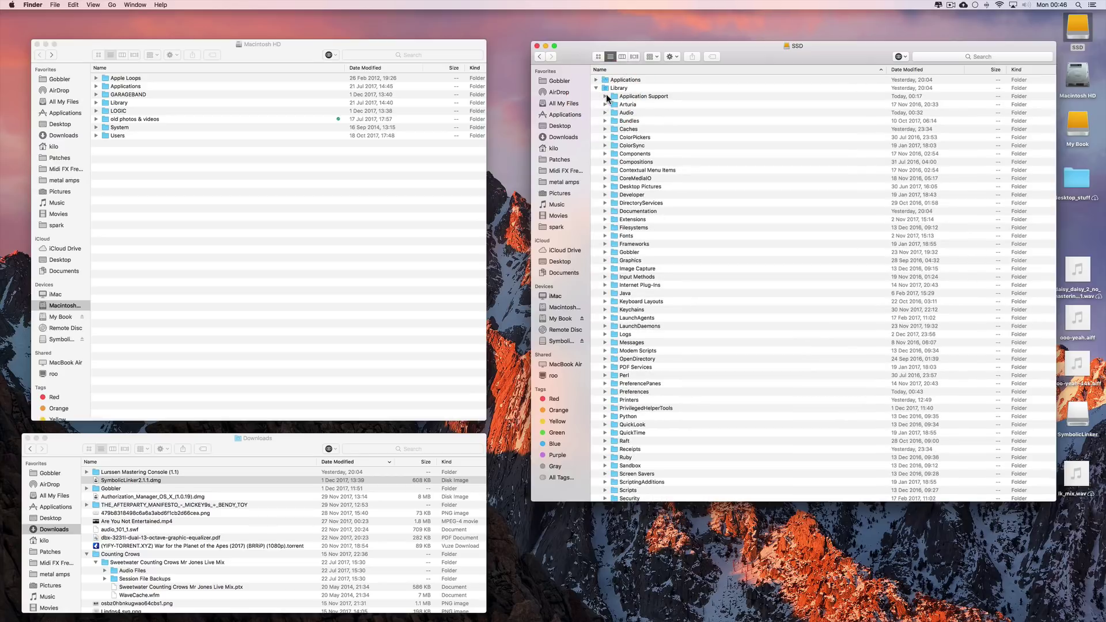
{"action": "left_click", "coordinate": [605, 113]}
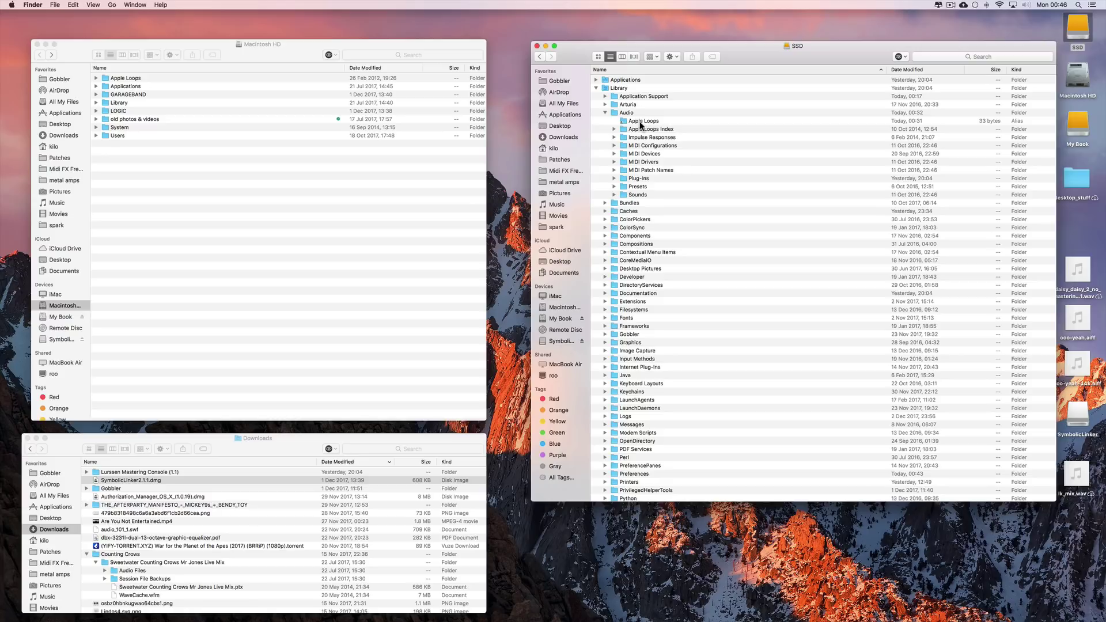
{"action": "left_click", "coordinate": [604, 113]}
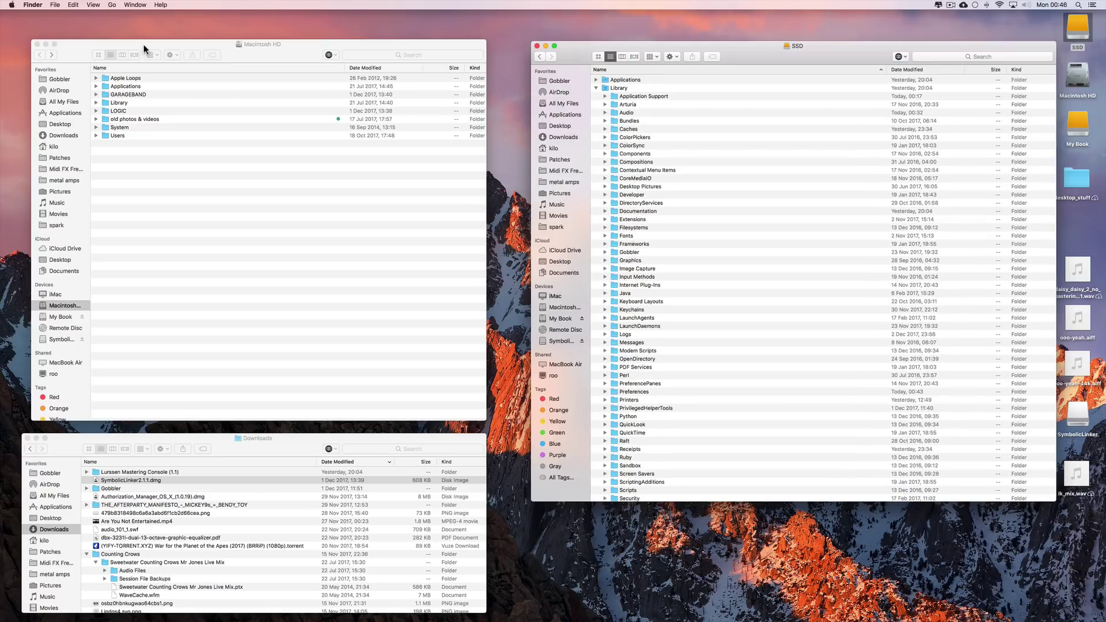
- Reposition the Macintosh HD window and look over its Apple Loops, GARAGEBAND and LOGIC folders
{"action": "left_click_drag", "start_coordinate": [143, 43], "coordinate": [151, 43]}
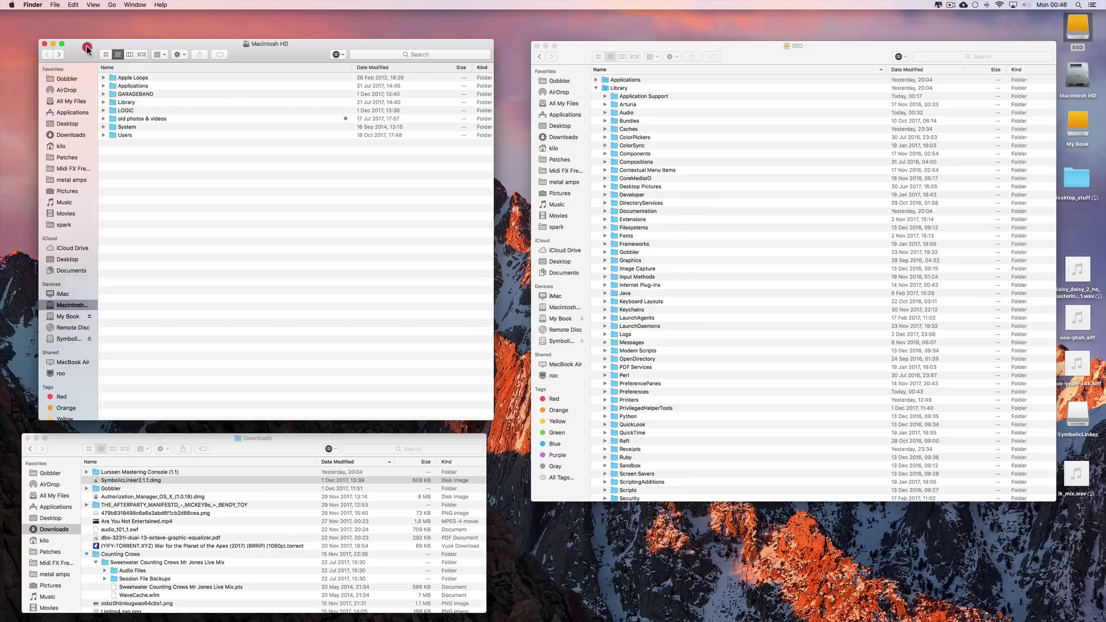
{"action": "left_click_drag", "start_coordinate": [87, 48], "coordinate": [76, 45]}
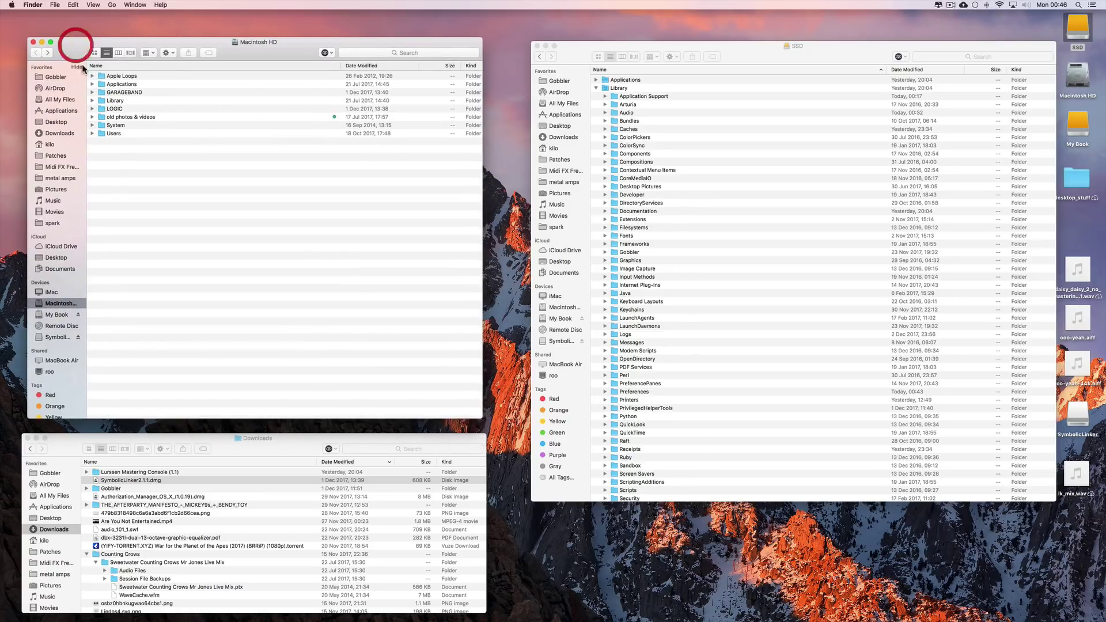
{"action": "left_click", "coordinate": [113, 77]}
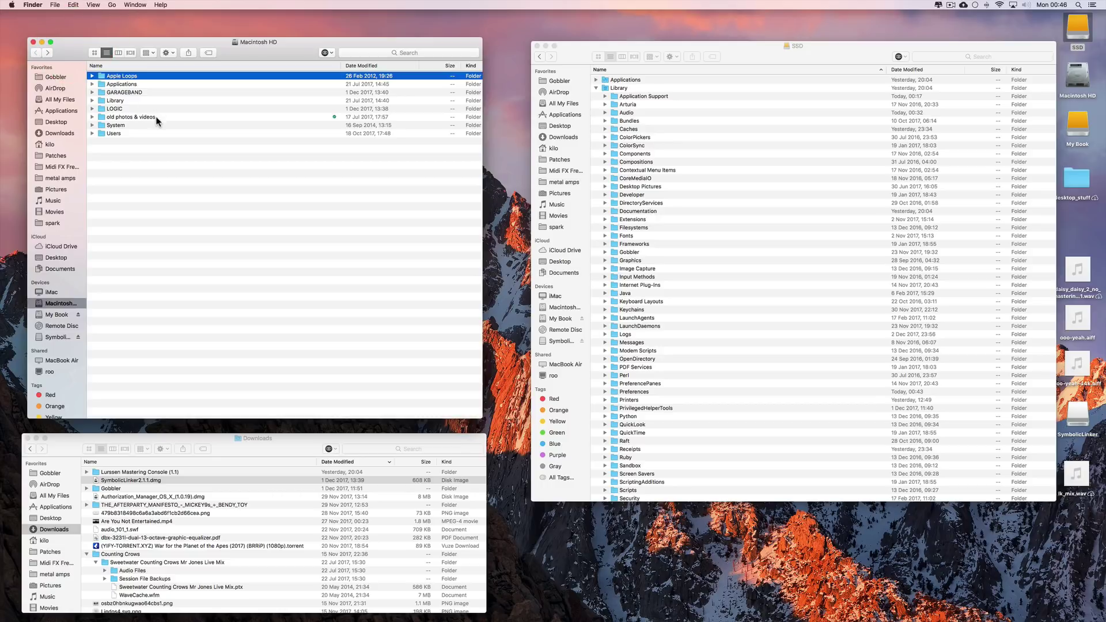
{"action": "left_click", "coordinate": [107, 109]}
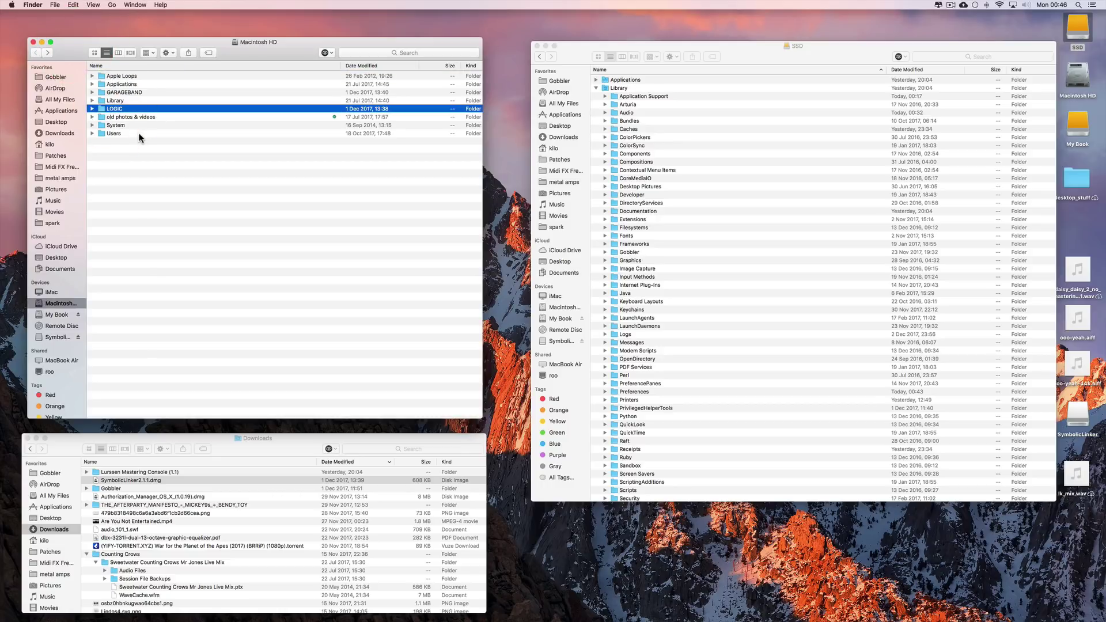
{"action": "left_click", "coordinate": [102, 93]}
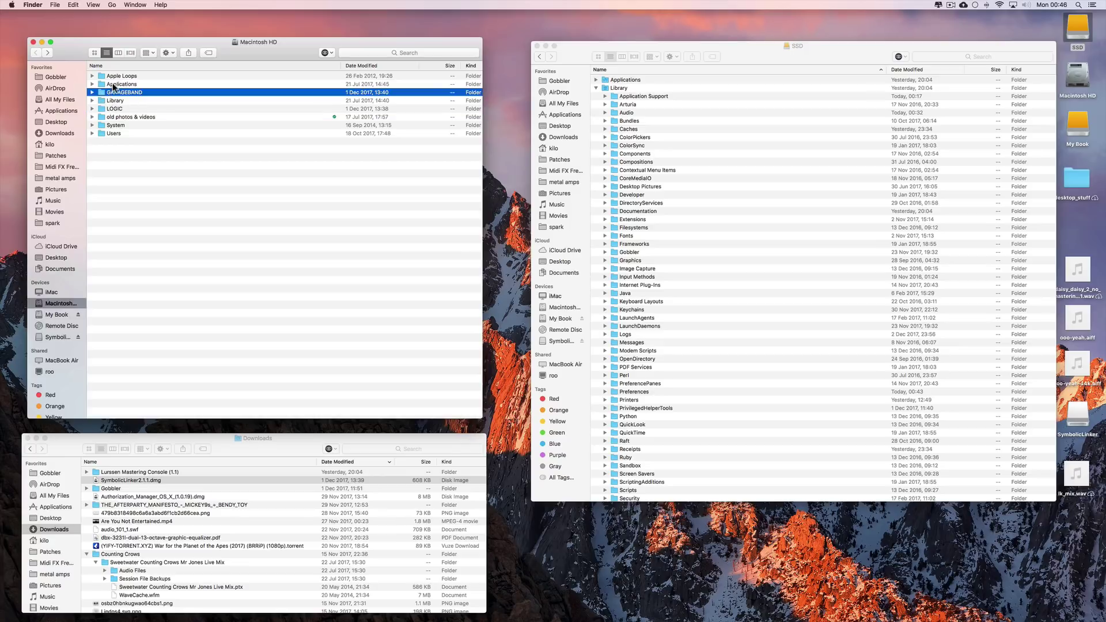
{"action": "left_click", "coordinate": [115, 78]}
{"action": "left_click", "coordinate": [112, 92]}
{"action": "left_click", "coordinate": [114, 108]}
{"action": "left_click", "coordinate": [121, 77]}
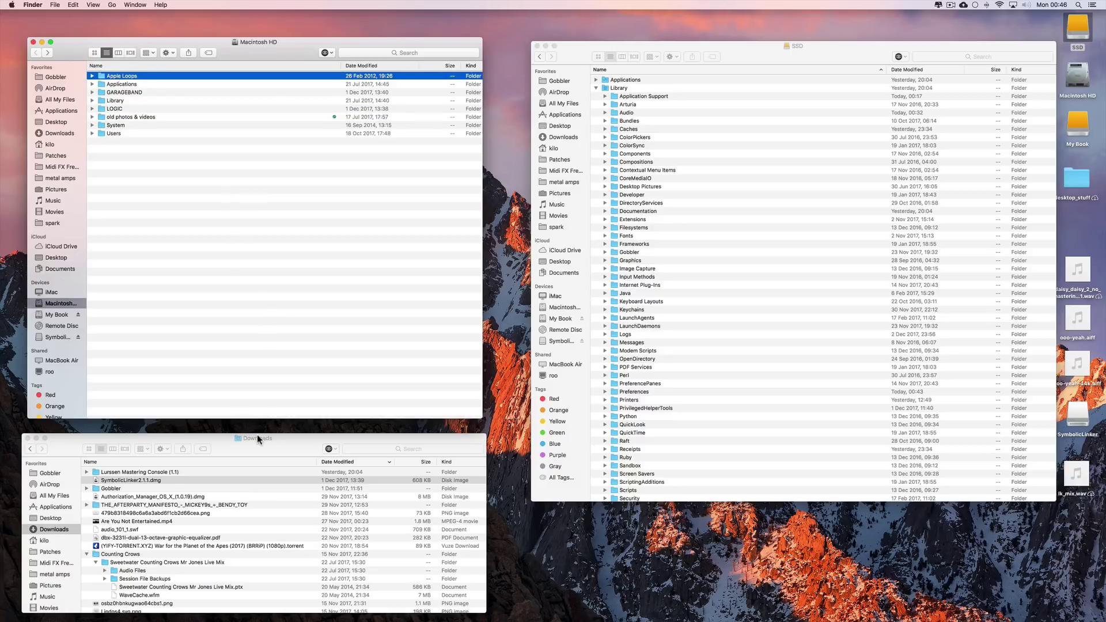
- Switch to Safari and open the MacUpdate page for SymbolicLinker from the "symbolic linker" search results
{"action": "left_click", "coordinate": [271, 440]}
{"action": "left_click_drag", "start_coordinate": [272, 440], "coordinate": [272, 433]}
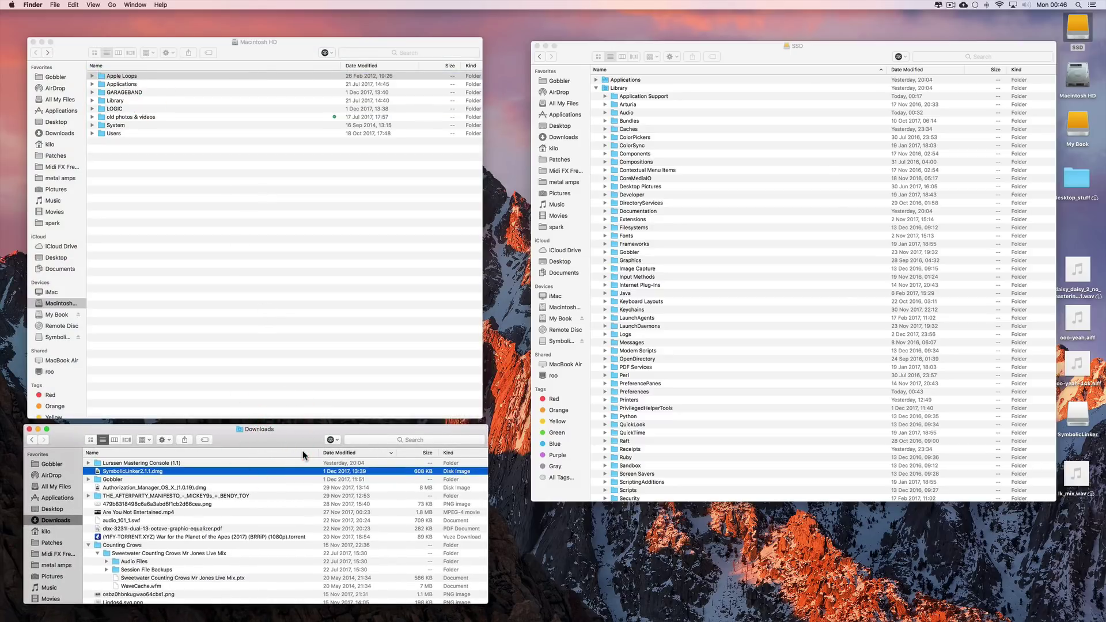
{"action": "key", "text": "super+Tab"}
{"action": "key", "text": "super+Tab"}
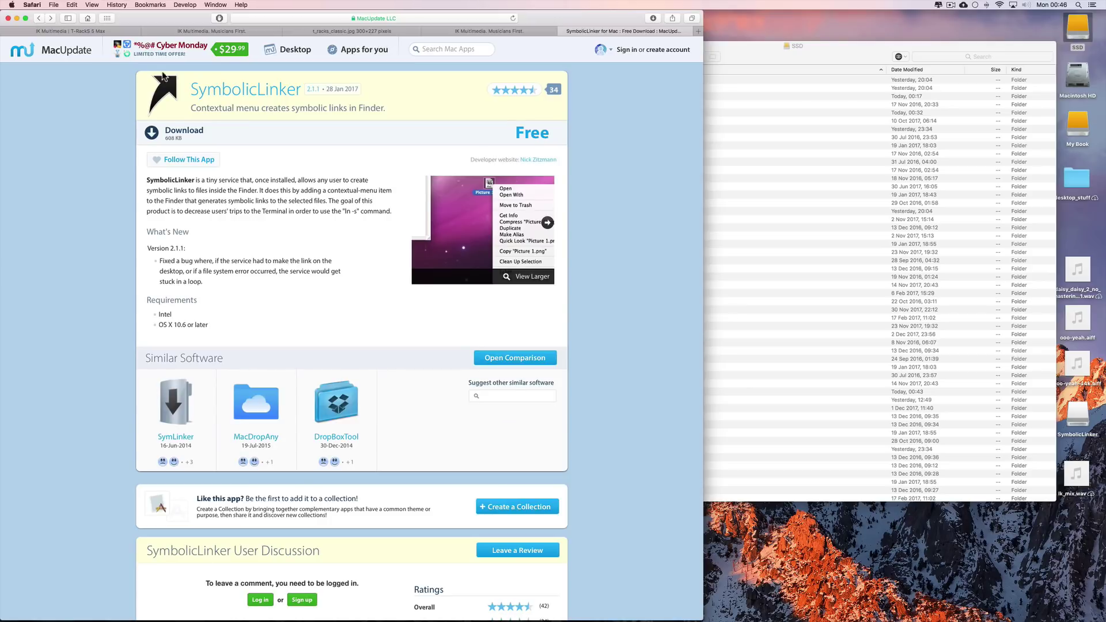
{"action": "left_click", "coordinate": [39, 18]}
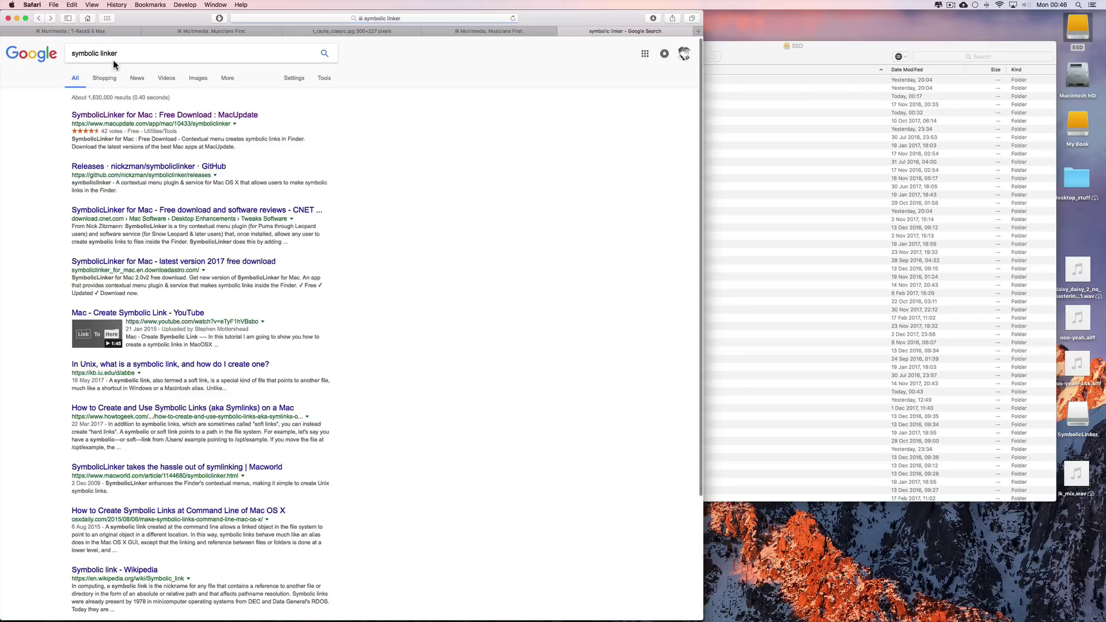
{"action": "left_click", "coordinate": [120, 114]}
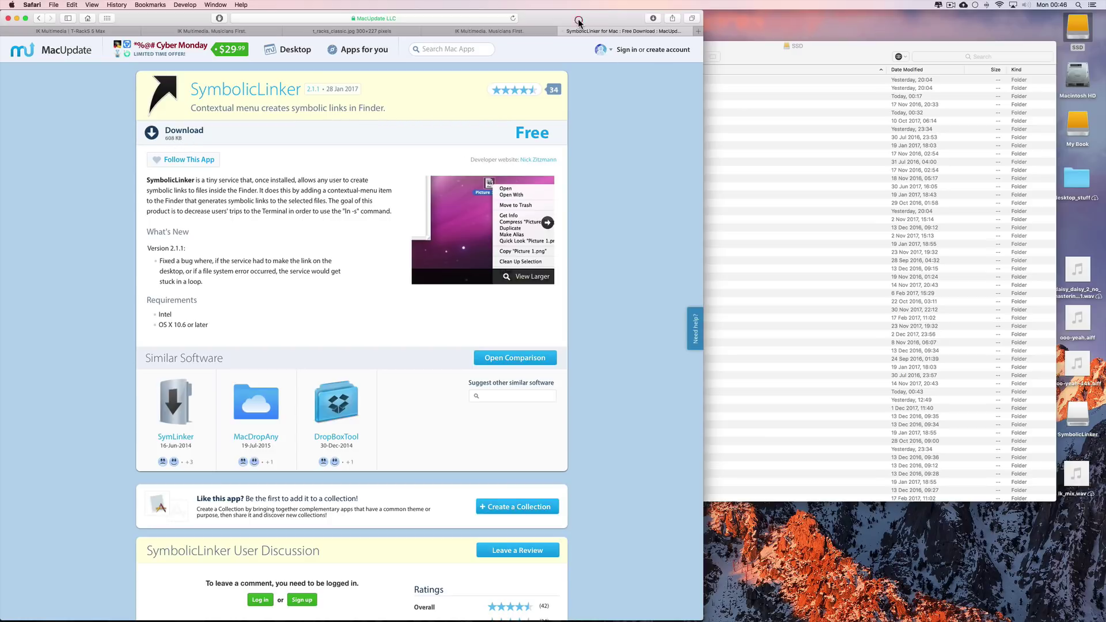
- Return to Finder, open the SymbolicLinker2.1.1.dmg disk image from Downloads and select SymbolicLinker.service
{"action": "key", "text": "super+h"}
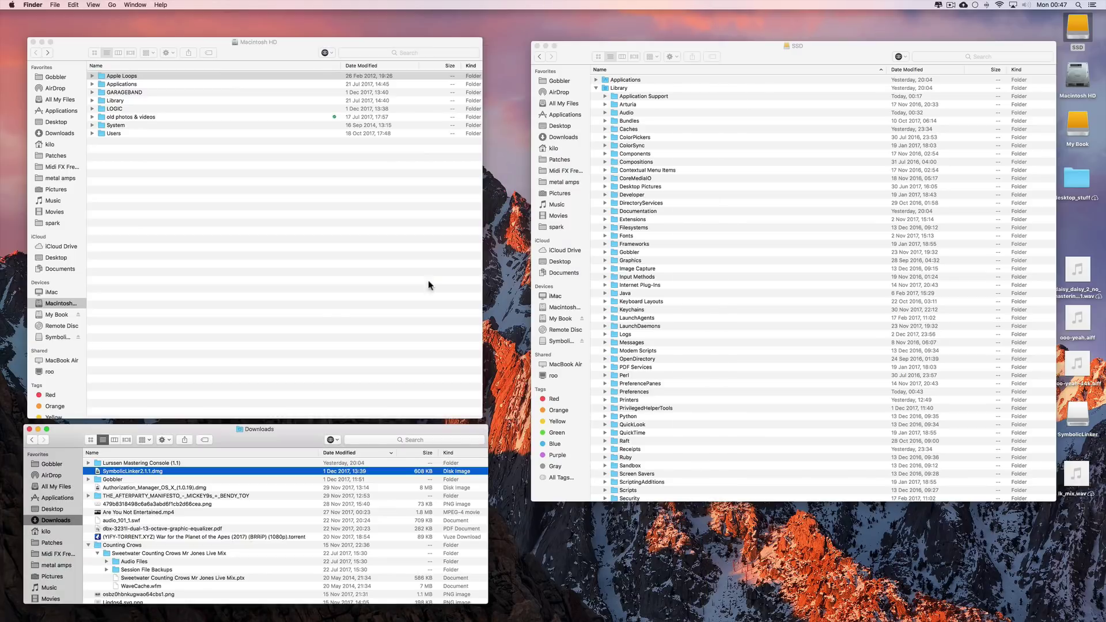
{"action": "double_click", "coordinate": [131, 474]}
{"action": "left_click", "coordinate": [248, 179]}
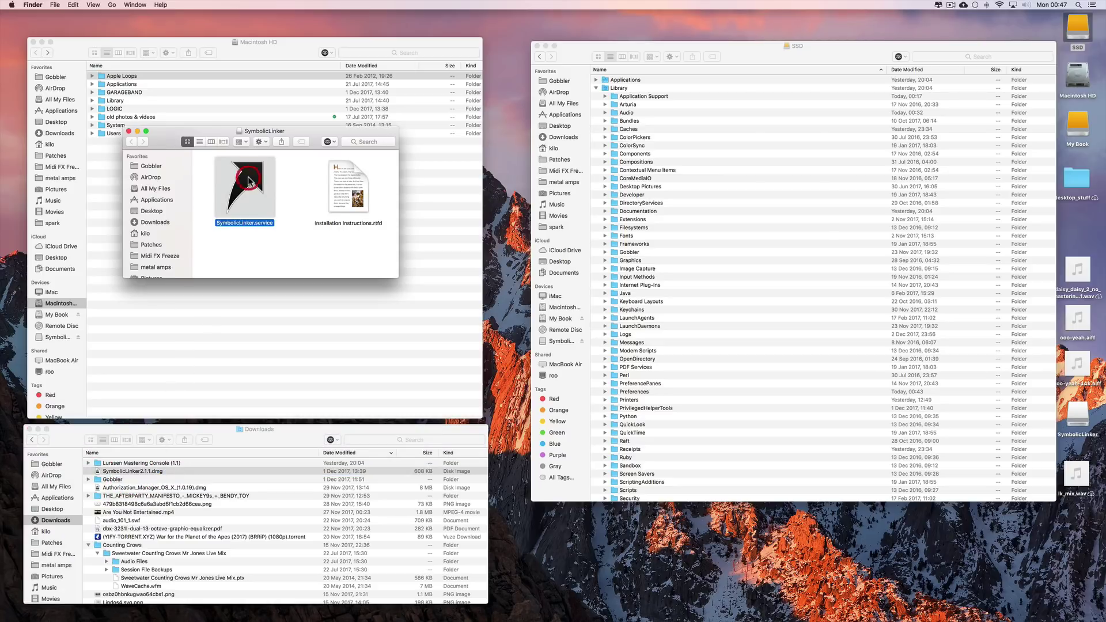
- Navigate back to the SSD volume and select the Services folder inside its Library
{"action": "left_click", "coordinate": [543, 61]}
{"action": "left_click", "coordinate": [540, 57]}
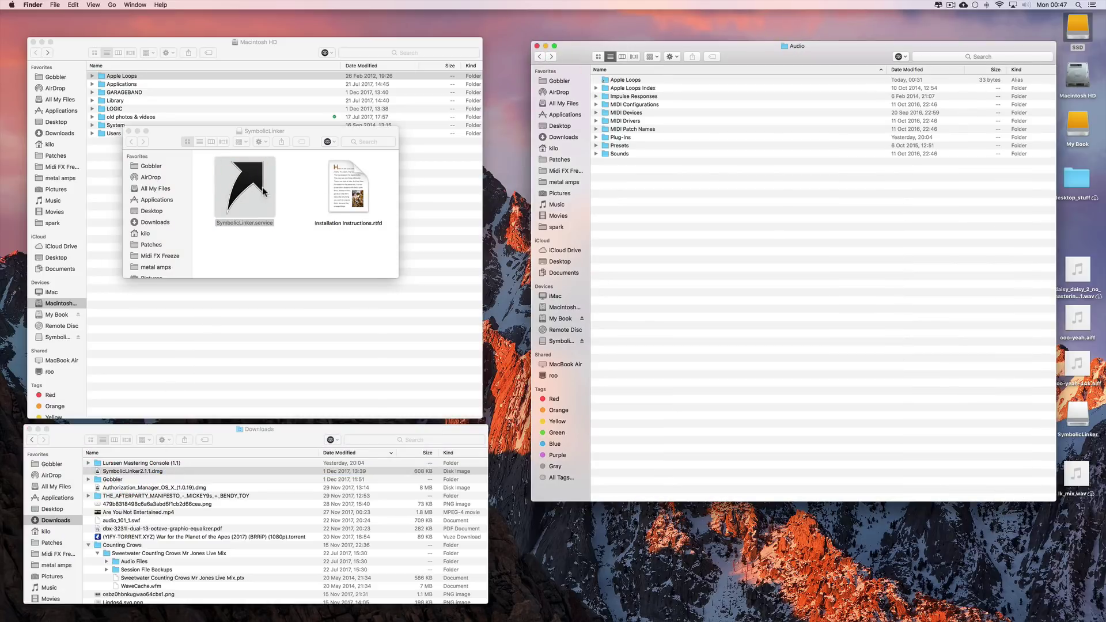
{"action": "left_click", "coordinate": [538, 58]}
{"action": "left_click", "coordinate": [538, 58]}
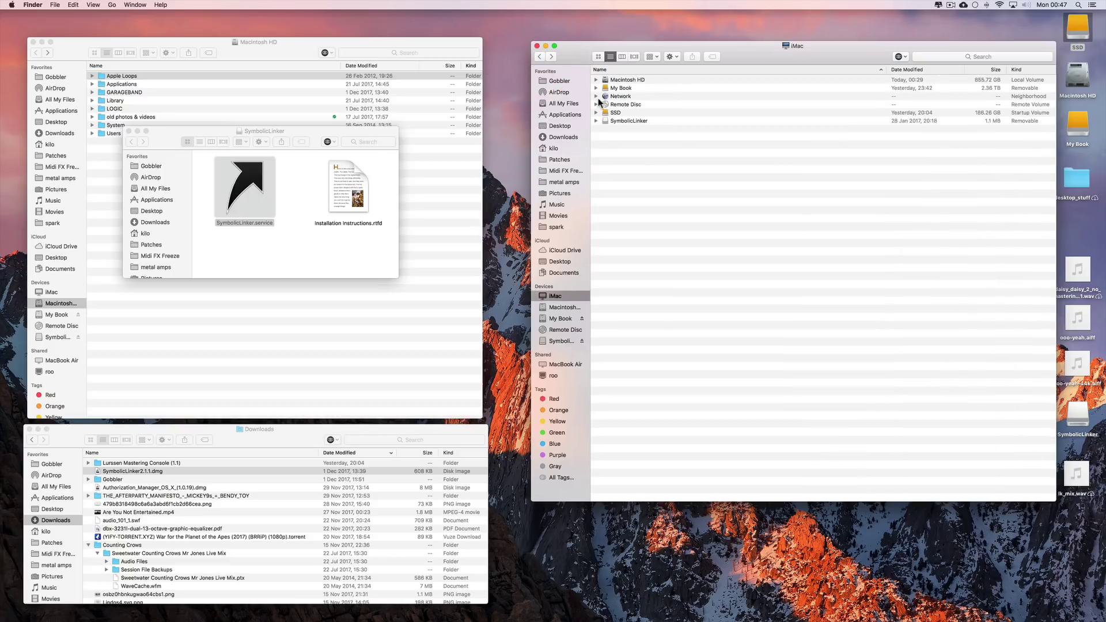
{"action": "left_click", "coordinate": [607, 114]}
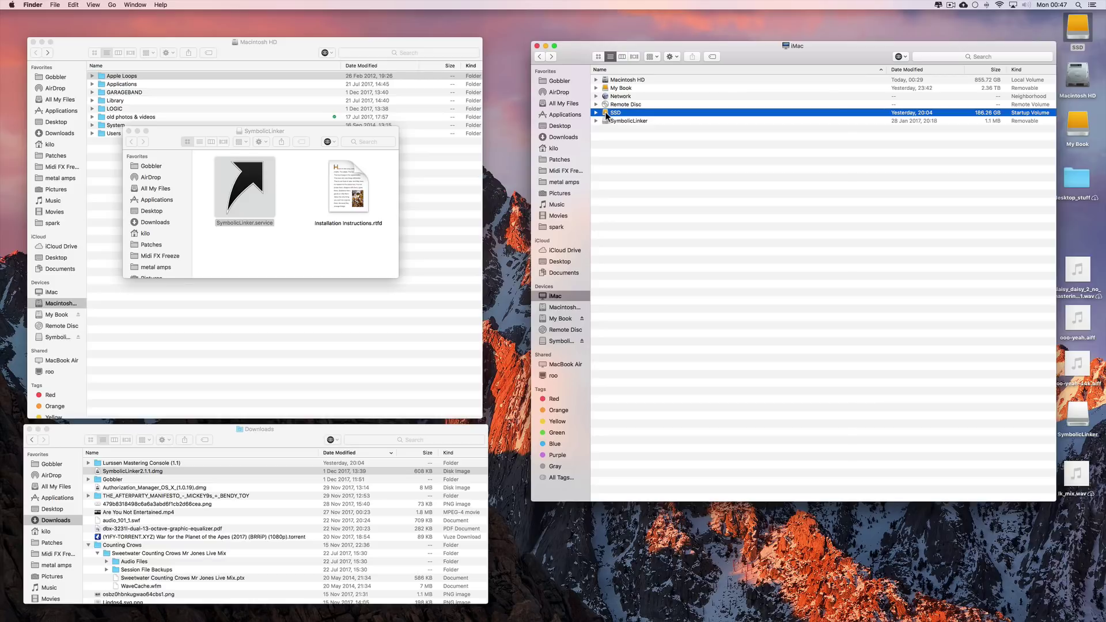
{"action": "double_click", "coordinate": [606, 115]}
{"action": "left_click", "coordinate": [597, 88]}
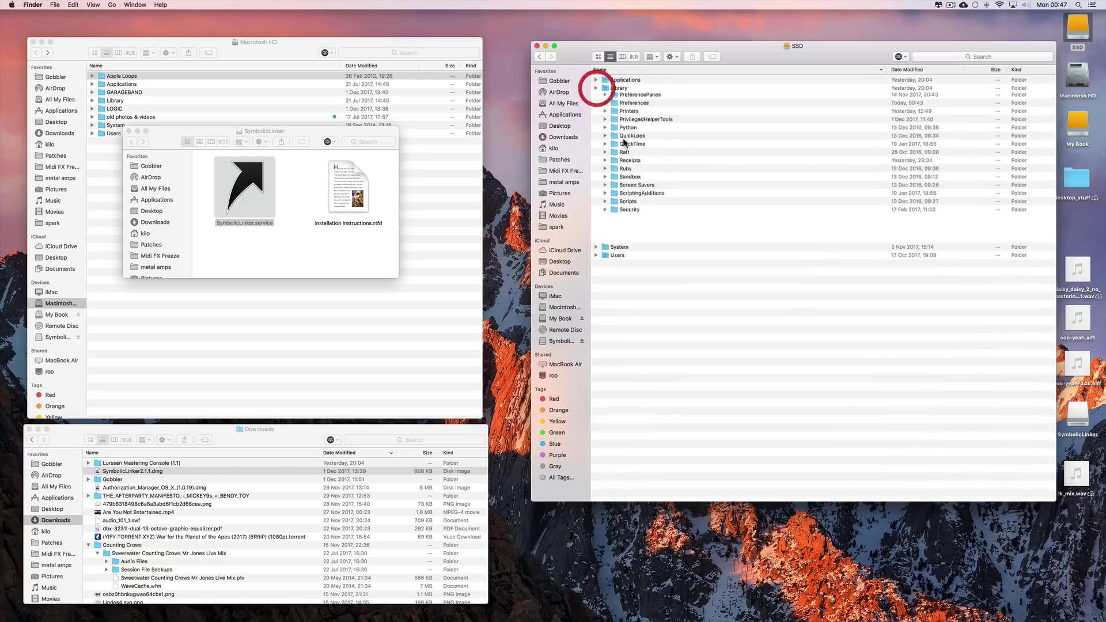
{"action": "left_click", "coordinate": [597, 88]}
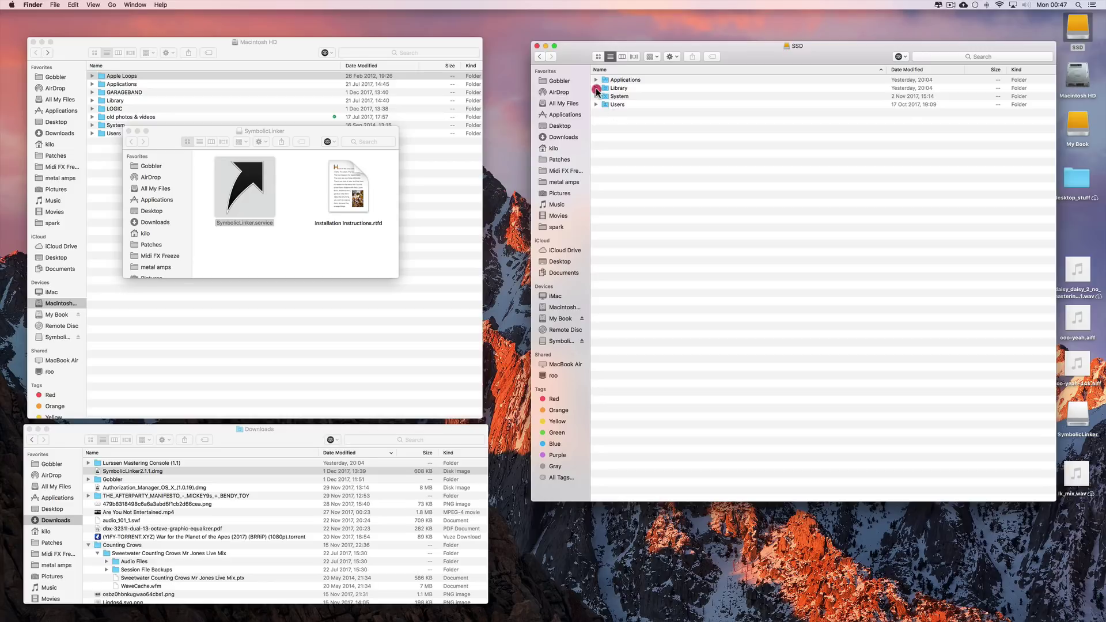
{"action": "scroll", "coordinate": [621, 132], "scroll_direction": "down", "scroll_amount": 5}
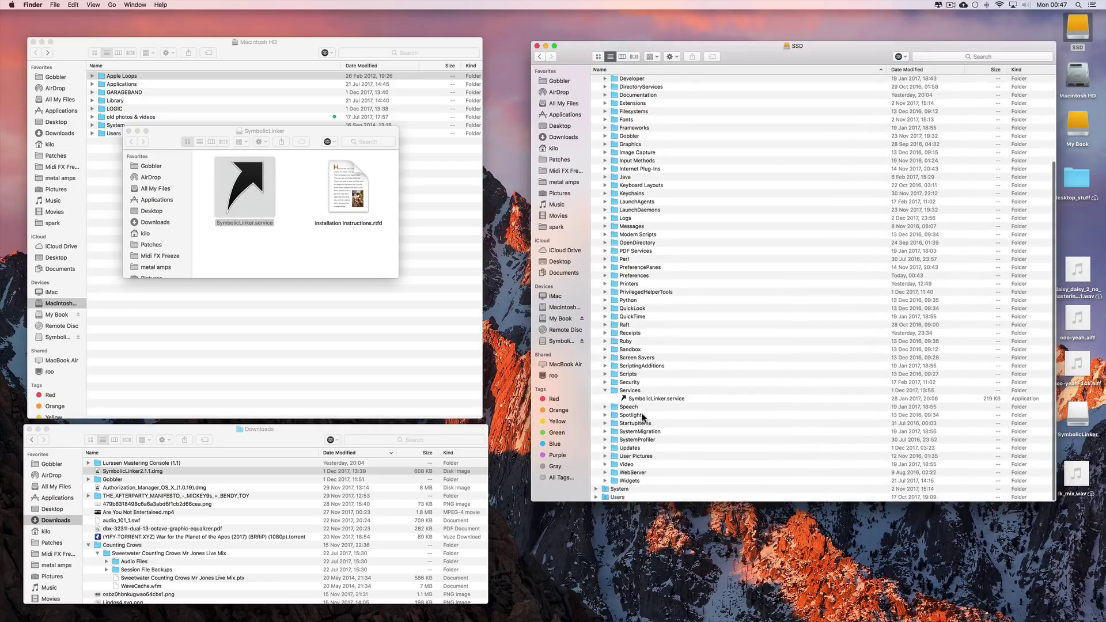
{"action": "left_click", "coordinate": [615, 392]}
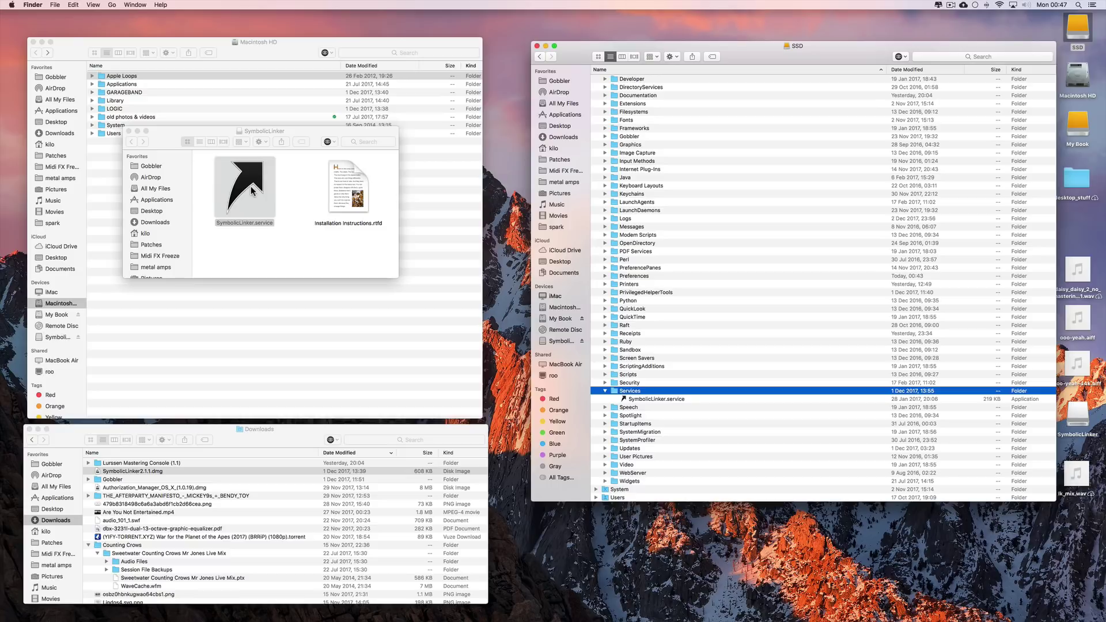
- Check SymbolicLinker.service in the disk image against the copy in the SSD's Library Services folder
{"action": "left_click", "coordinate": [249, 187]}
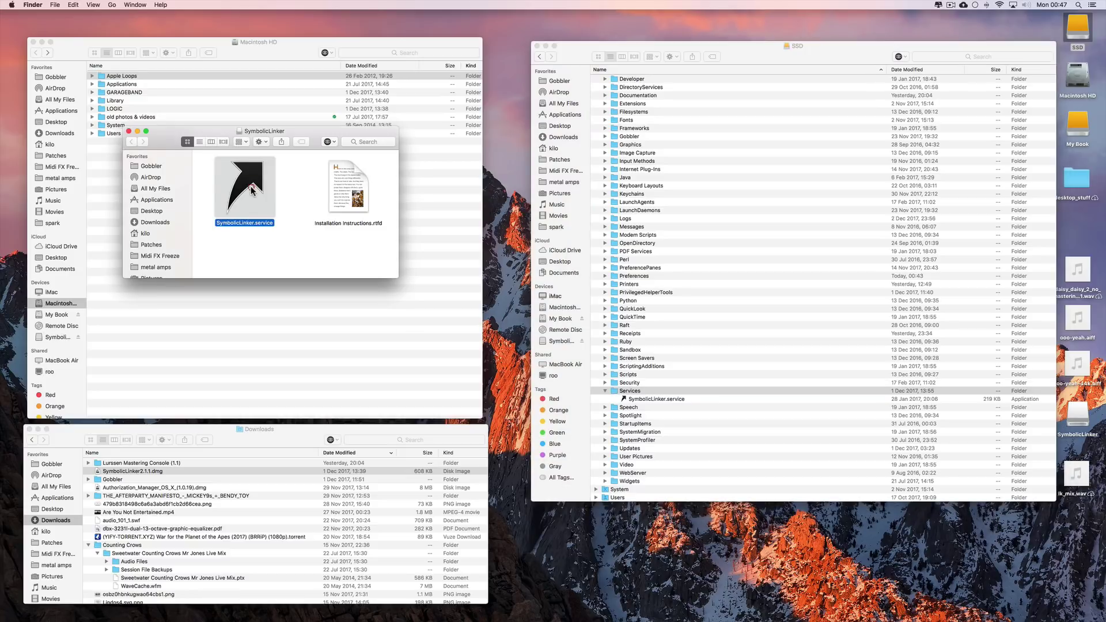
{"action": "left_click", "coordinate": [647, 403]}
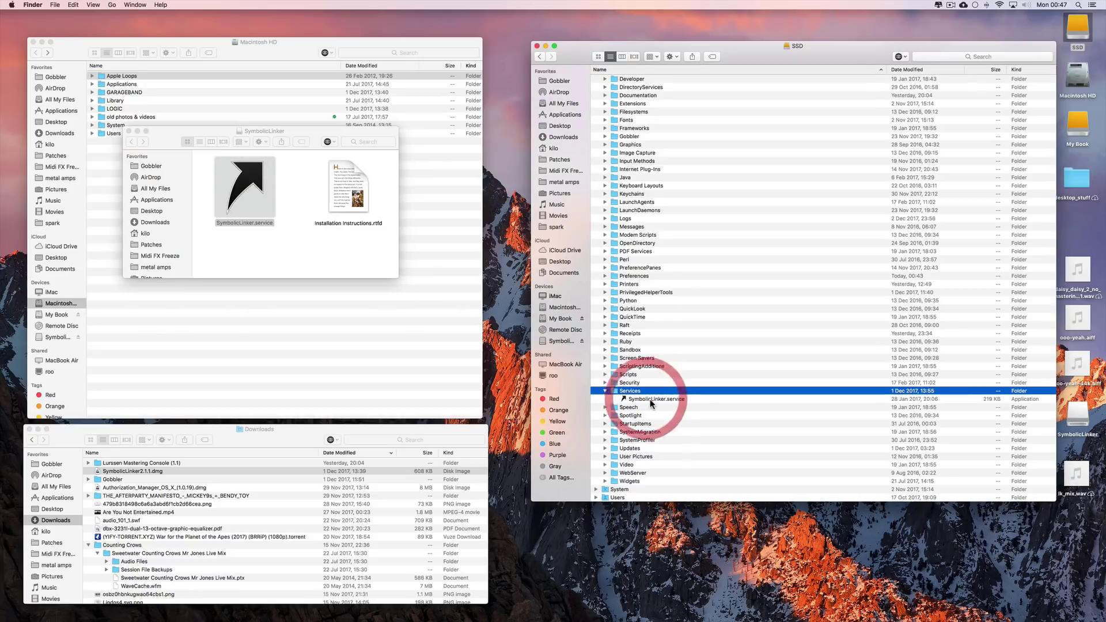
{"action": "left_click", "coordinate": [646, 401]}
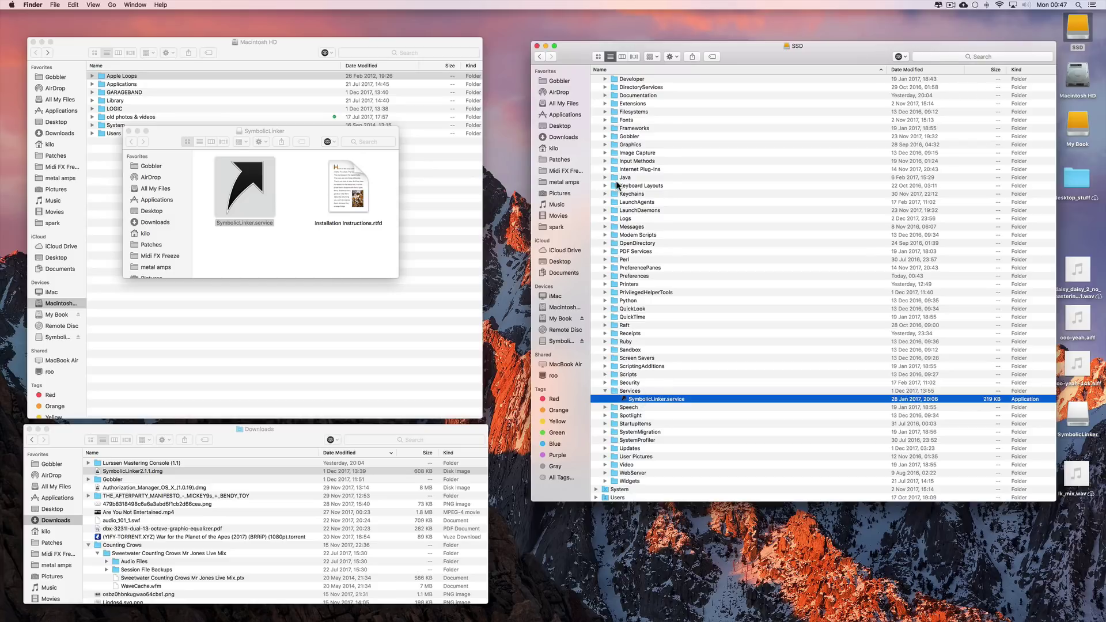
- Show the Make Symbolic Link service for the SSD Library's Application Support folder without running it
{"action": "scroll", "coordinate": [619, 184], "scroll_direction": "up", "scroll_amount": 5}
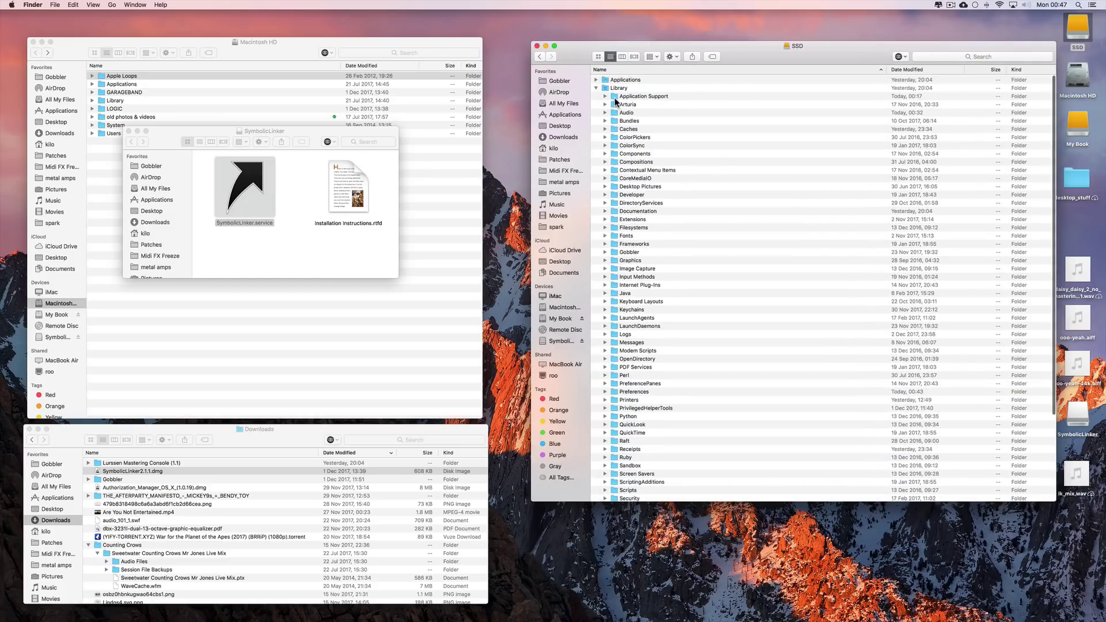
{"action": "right_click", "coordinate": [617, 99]}
{"action": "mouse_move", "coordinate": [654, 243]}
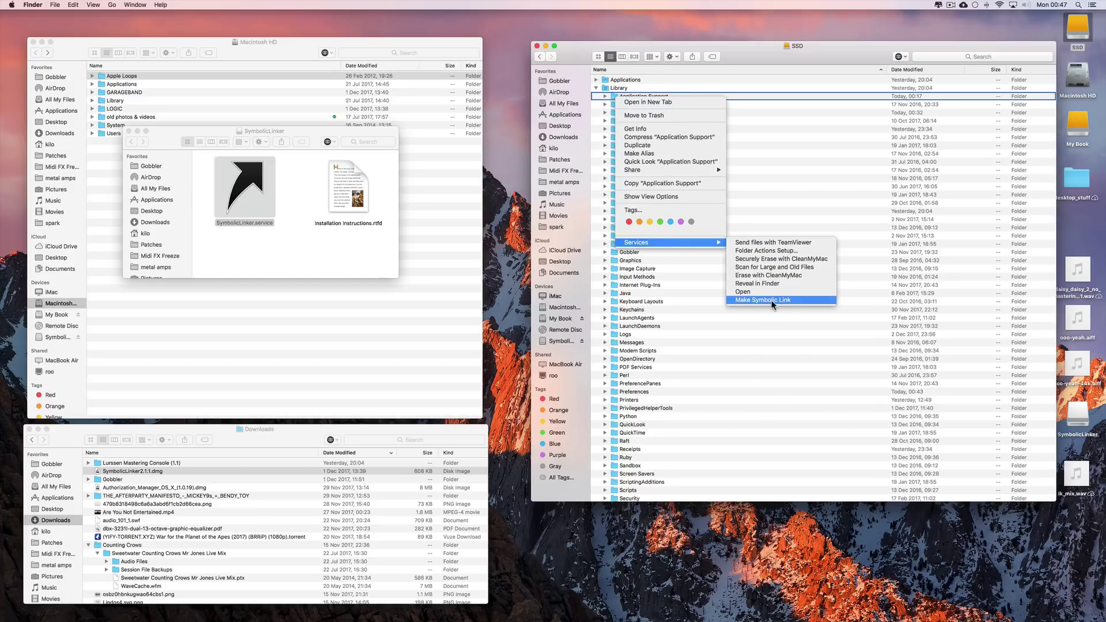
{"action": "left_click", "coordinate": [626, 59]}
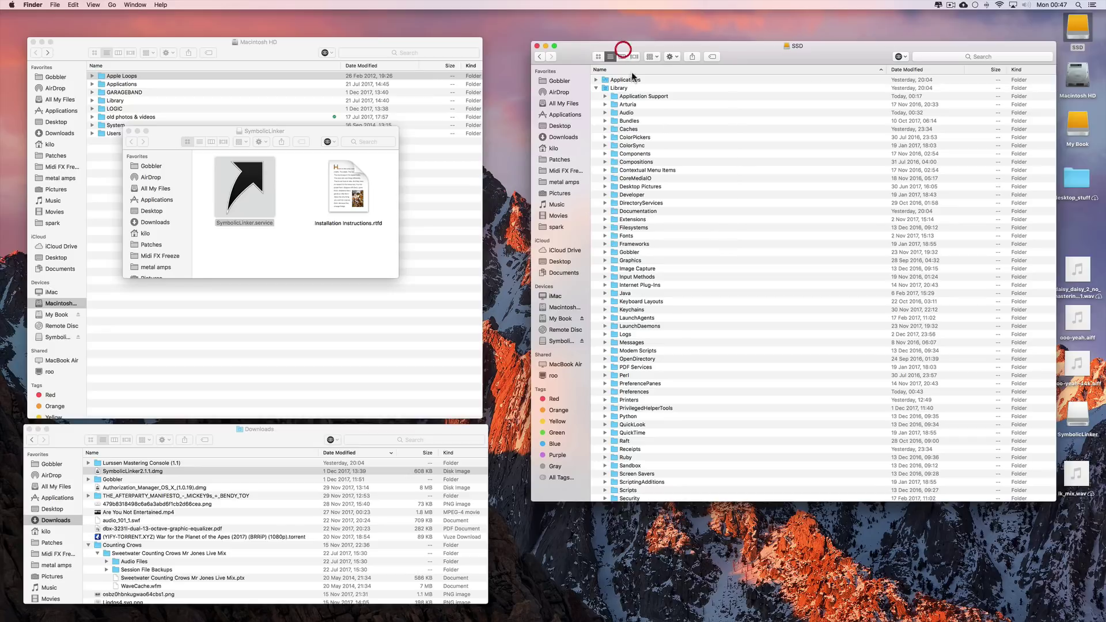
- Expand the SSD Library's Application Support folder and make a symbolic link of Macintosh HD's LOGIC folder, placing it on open desktop space
{"action": "left_click", "coordinate": [605, 96]}
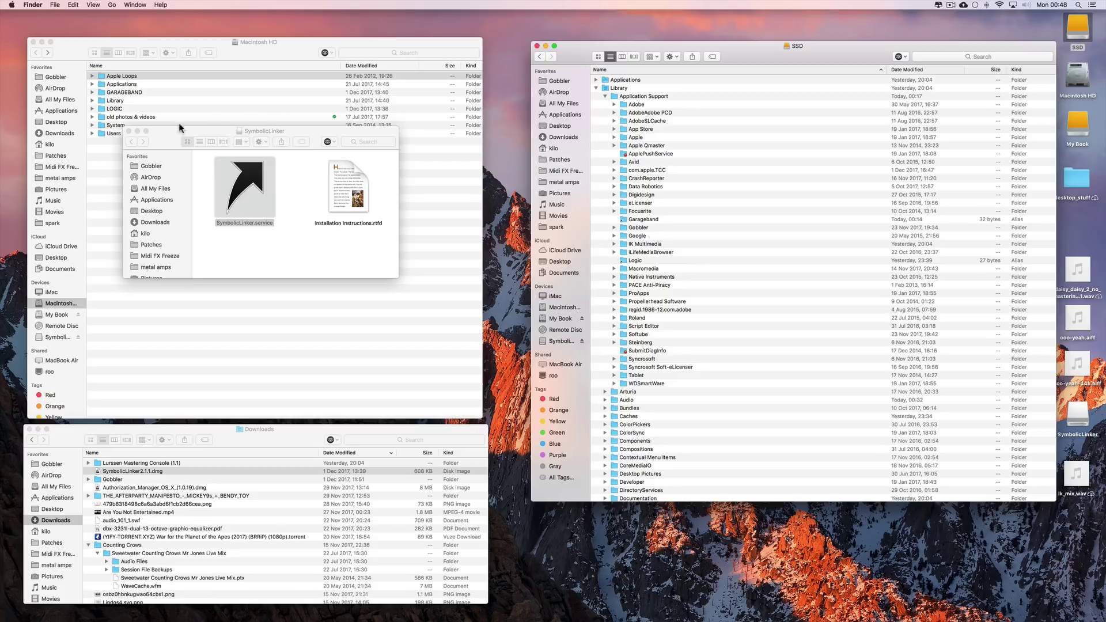
{"action": "left_click", "coordinate": [91, 46]}
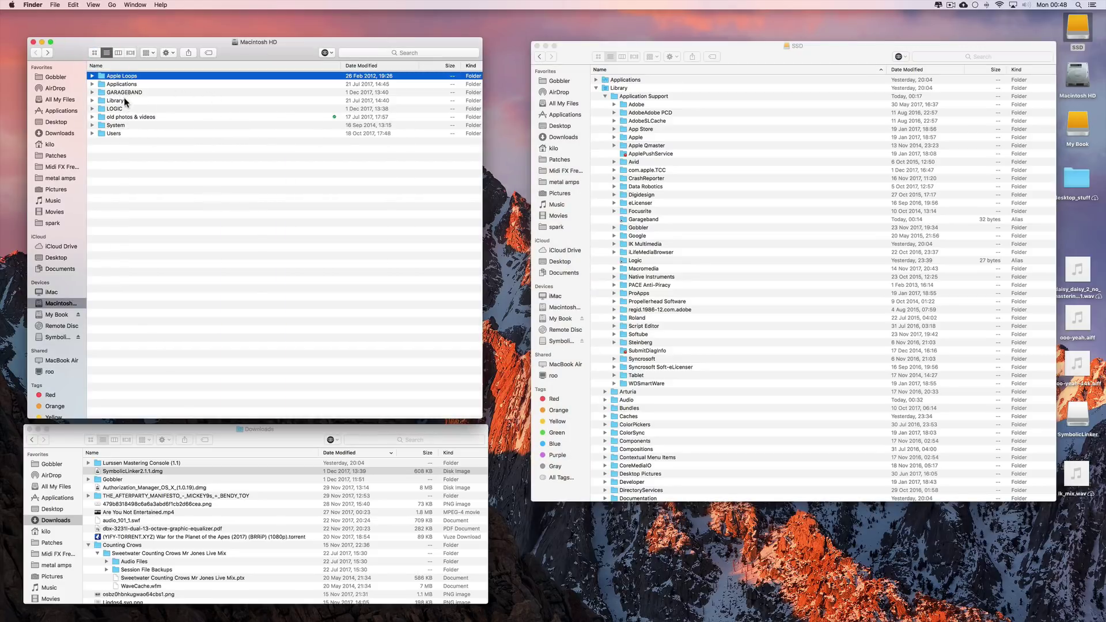
{"action": "left_click", "coordinate": [105, 108]}
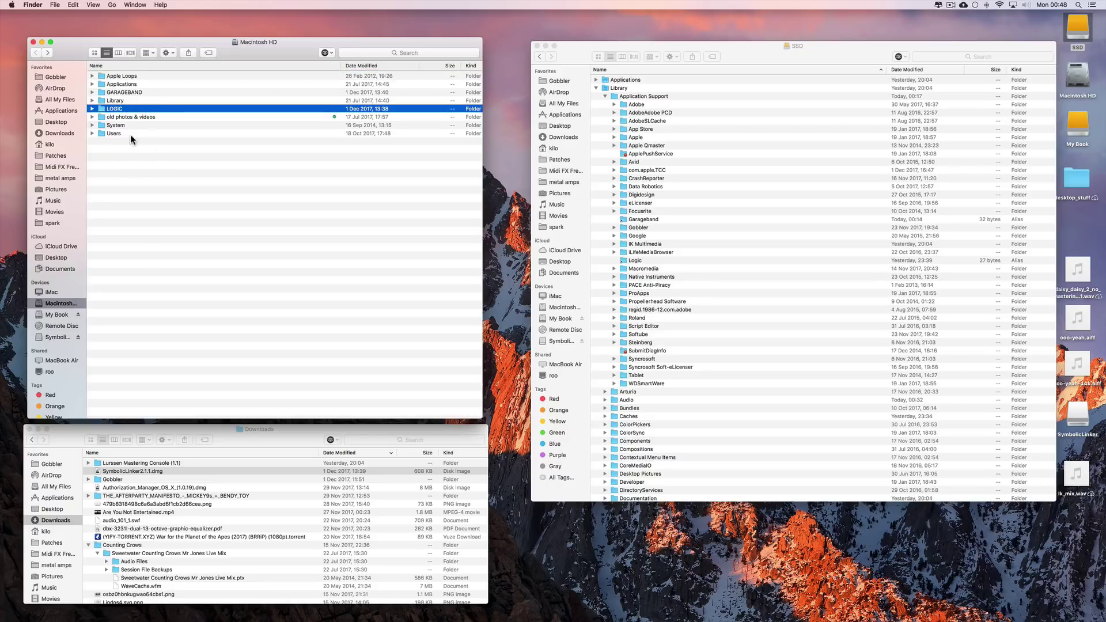
{"action": "right_click", "coordinate": [102, 111]}
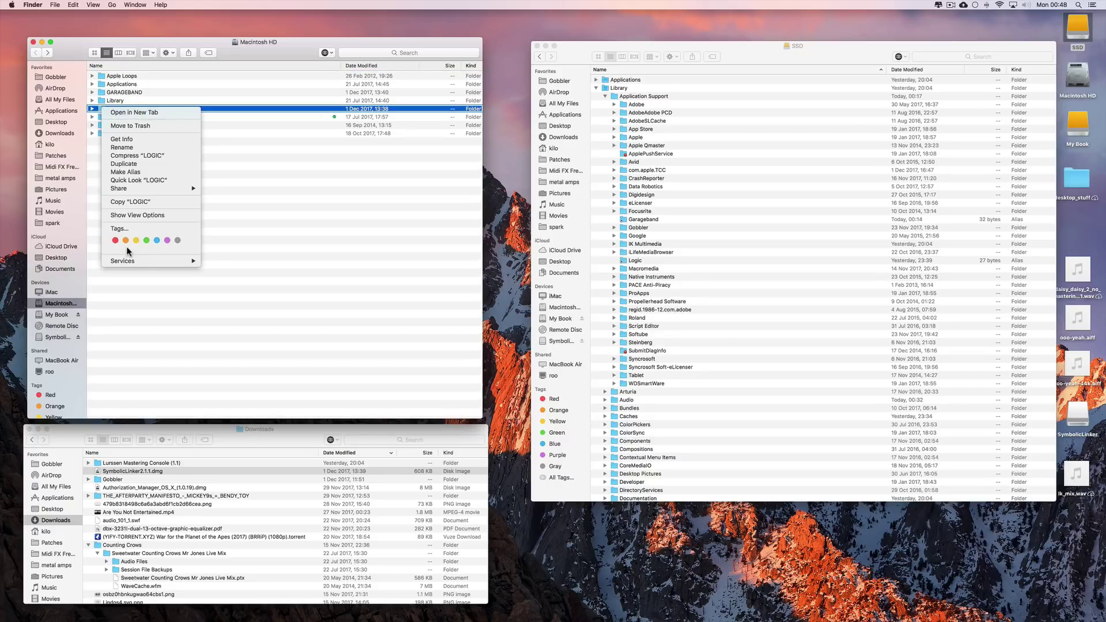
{"action": "mouse_move", "coordinate": [133, 263]}
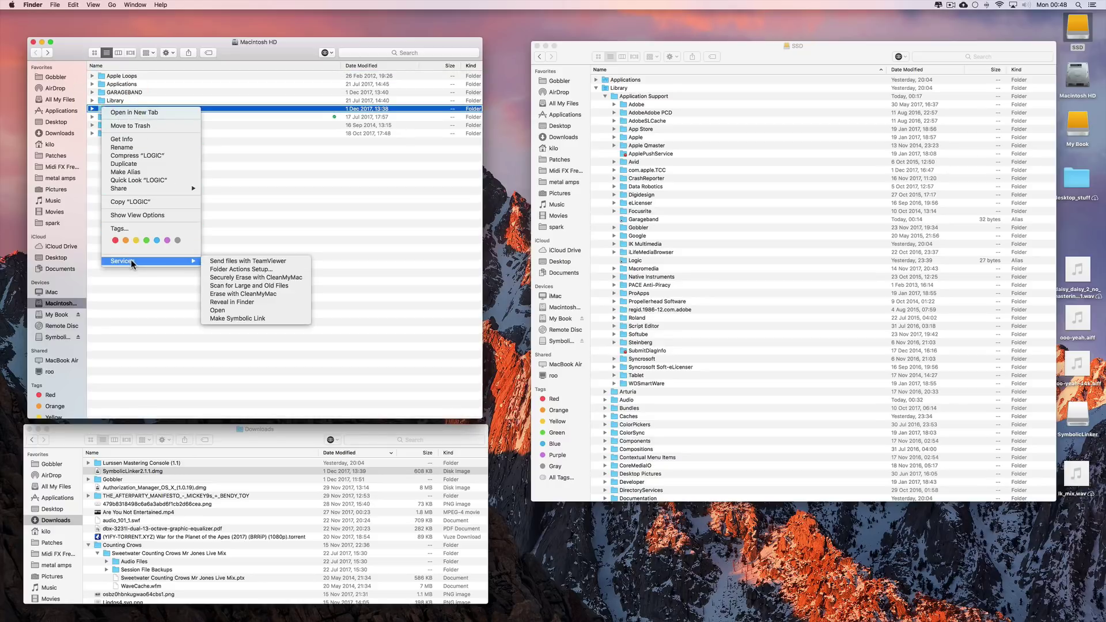
{"action": "left_click", "coordinate": [238, 318]}
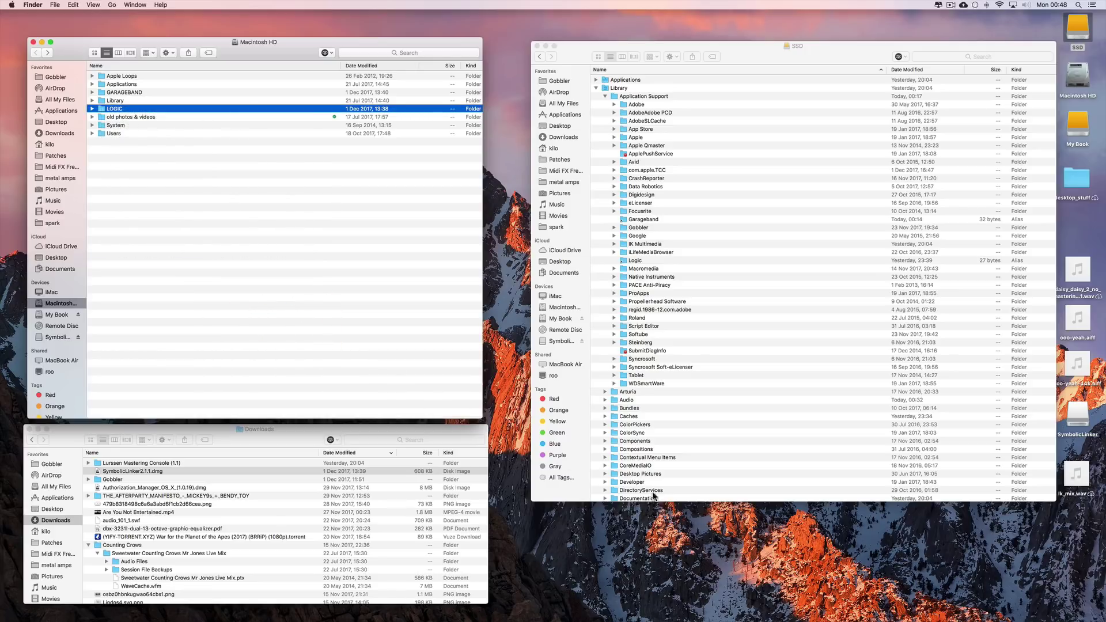
{"action": "left_click_drag", "start_coordinate": [1079, 562], "coordinate": [841, 547]}
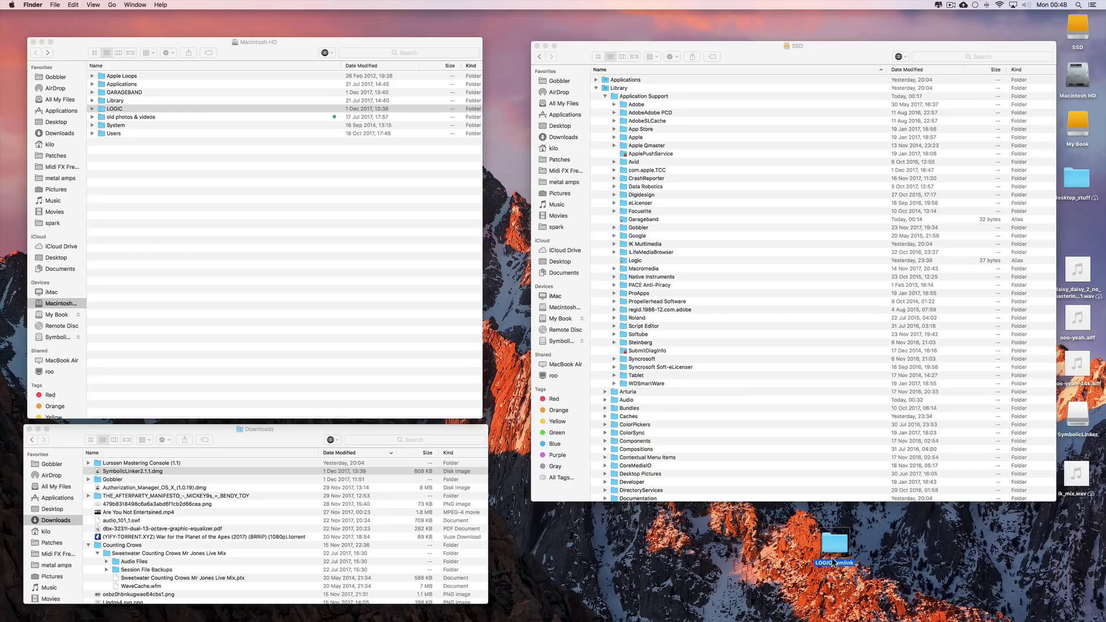
- Inspect the file info of the Logic link in the SSD's Application Support folder and compare its original path with Macintosh HD's LOGIC folder
{"action": "left_click", "coordinate": [626, 263]}
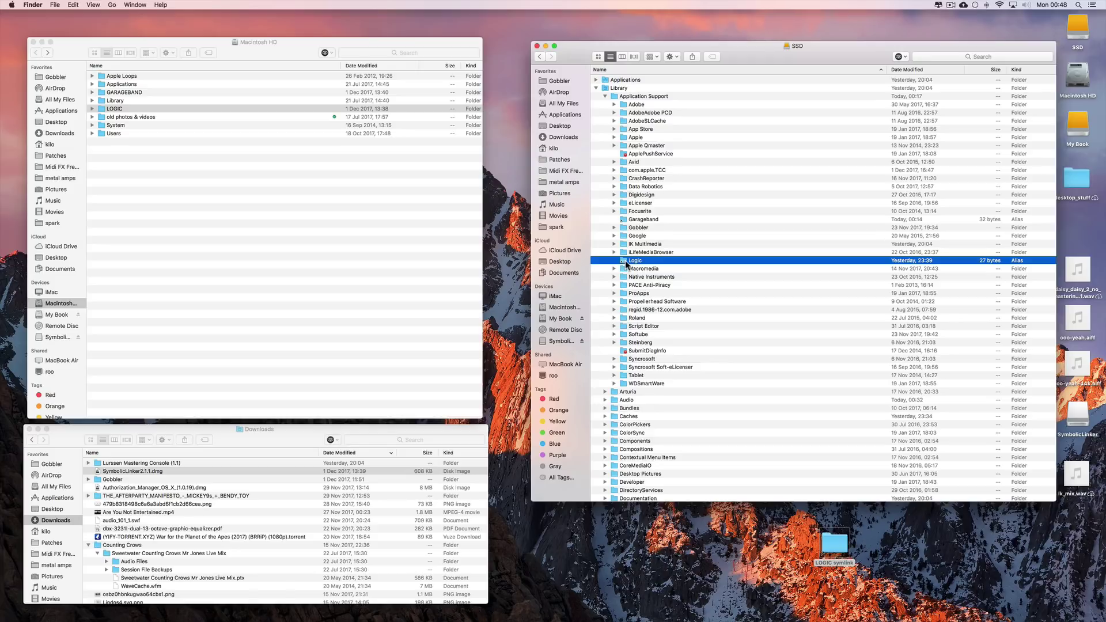
{"action": "right_click", "coordinate": [625, 260]}
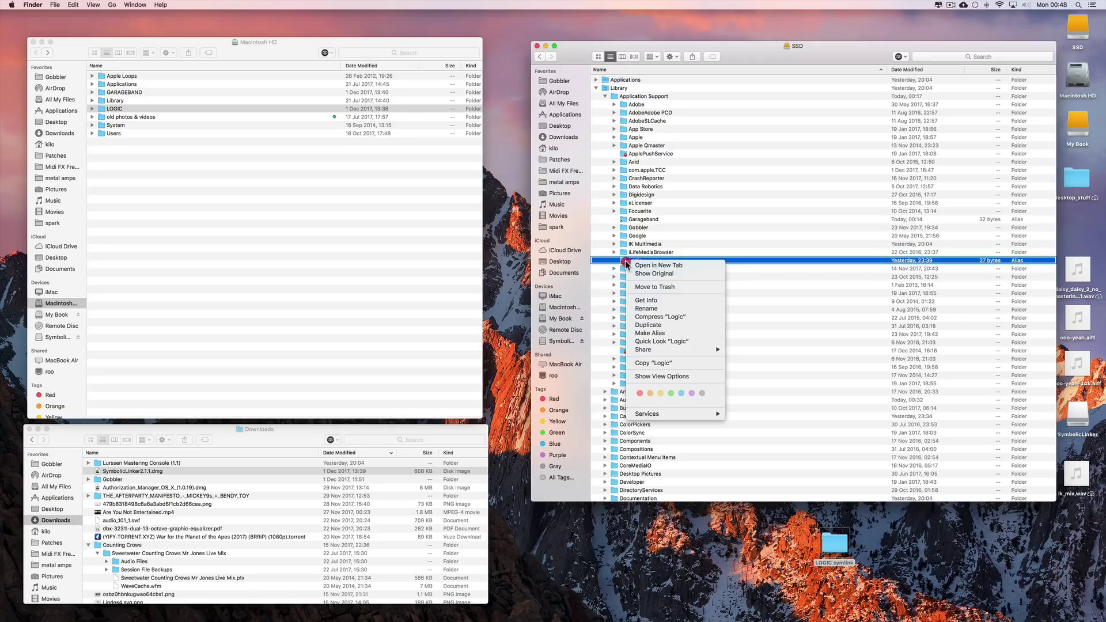
{"action": "left_click", "coordinate": [654, 300]}
{"action": "left_click_drag", "start_coordinate": [92, 18], "coordinate": [757, 192]}
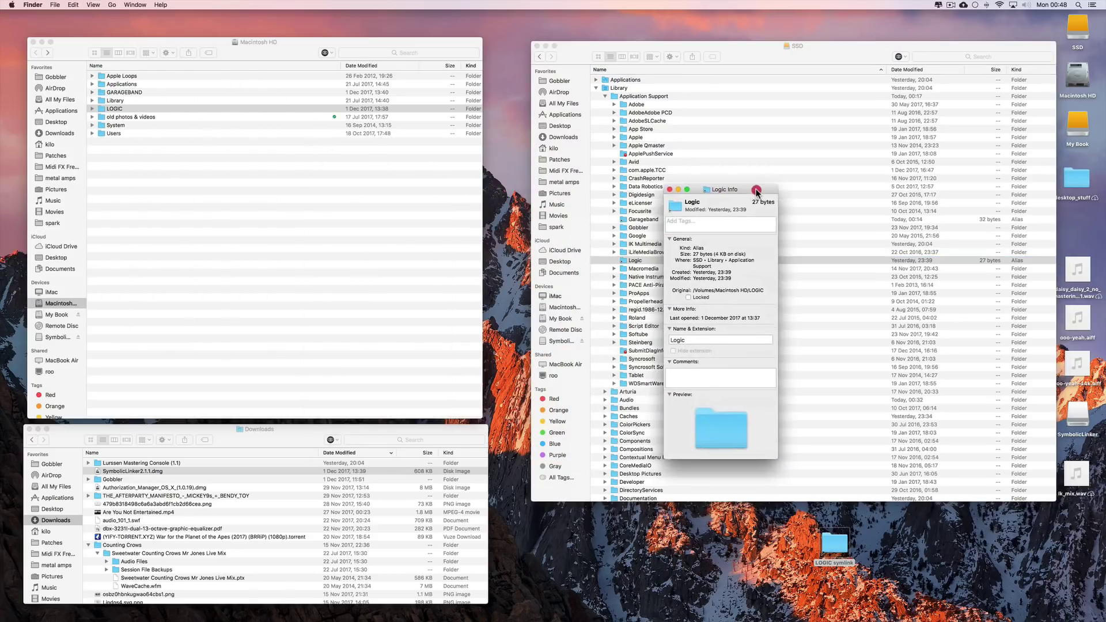
{"action": "left_click", "coordinate": [697, 290]}
{"action": "left_click_drag", "start_coordinate": [697, 289], "coordinate": [762, 292]}
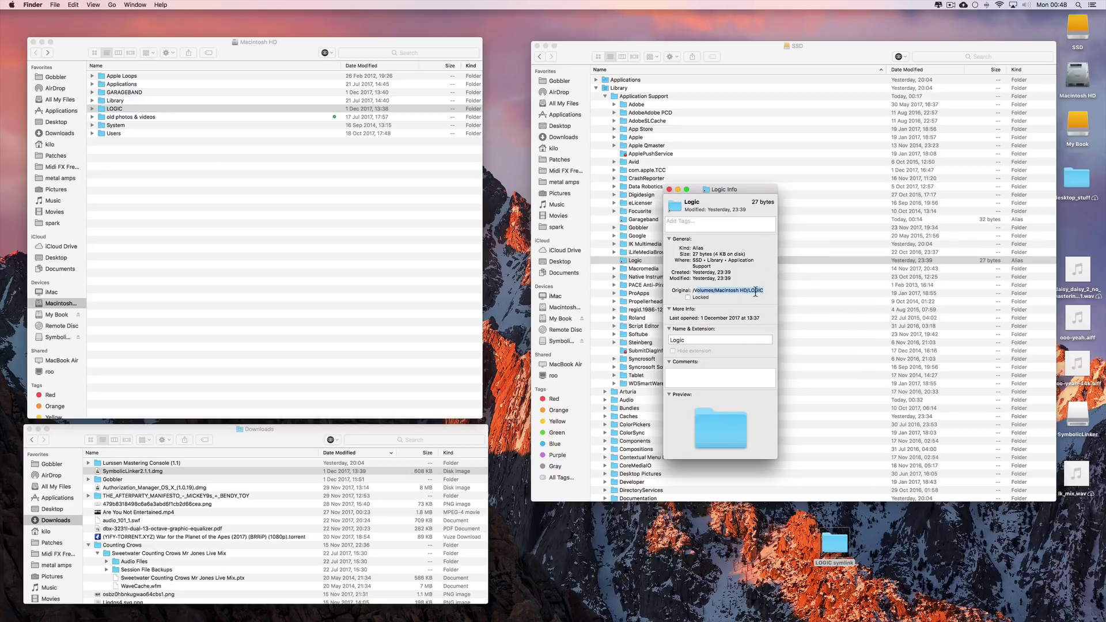
{"action": "left_click", "coordinate": [107, 111]}
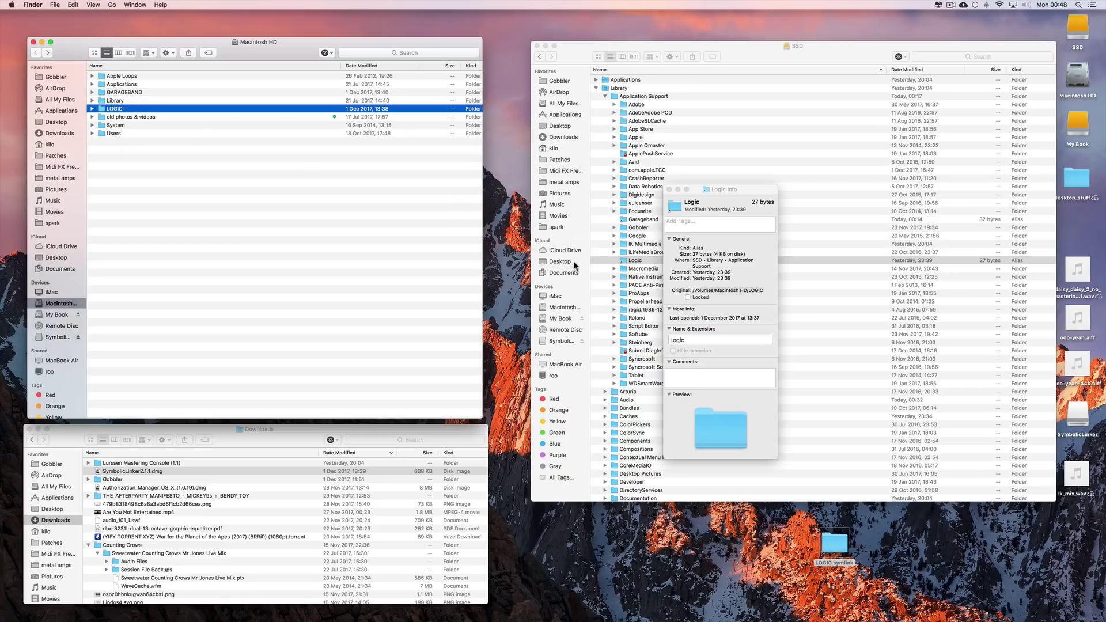
{"action": "left_click", "coordinate": [670, 189]}
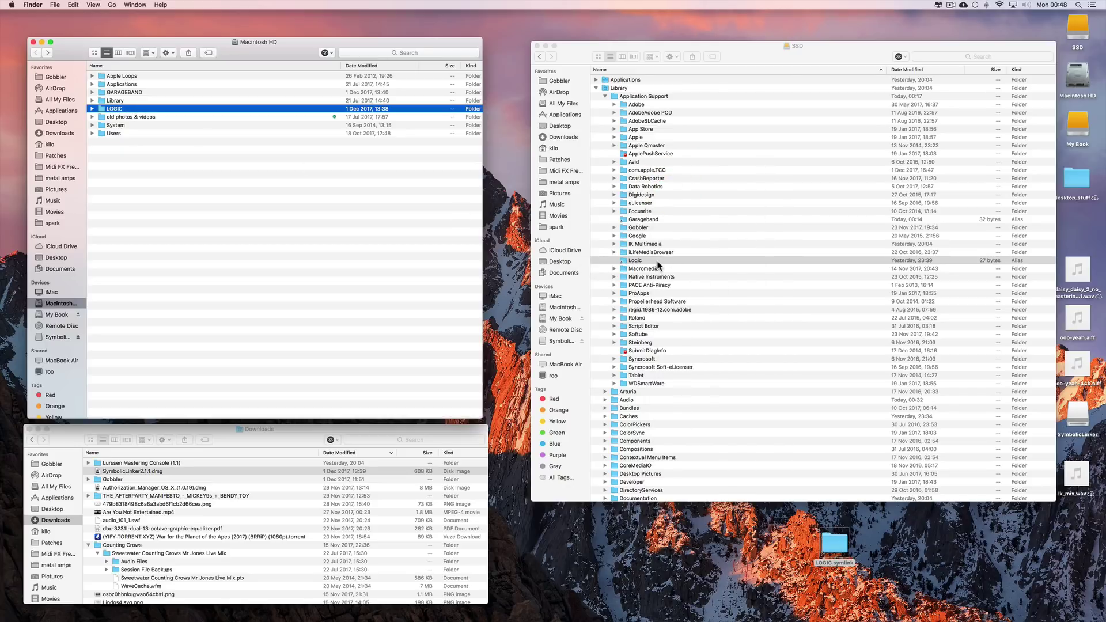
{"action": "left_click", "coordinate": [626, 260]}
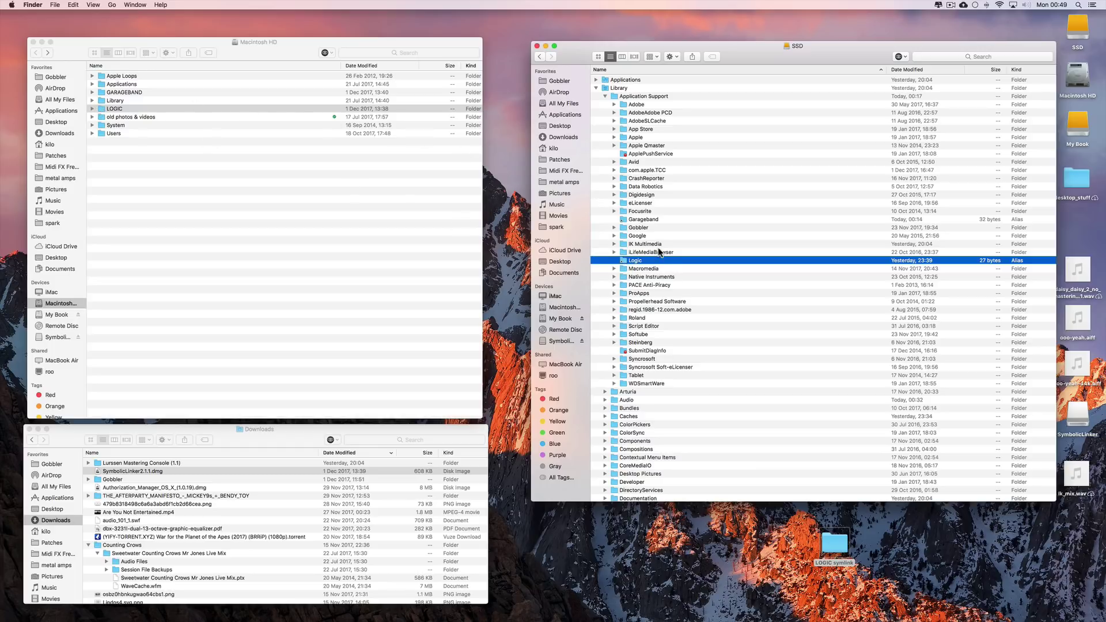
- Make a symbolic link of Macintosh HD's GARAGEBAND folder and place it beside the LOGIC link on the desktop
{"action": "left_click", "coordinate": [102, 94]}
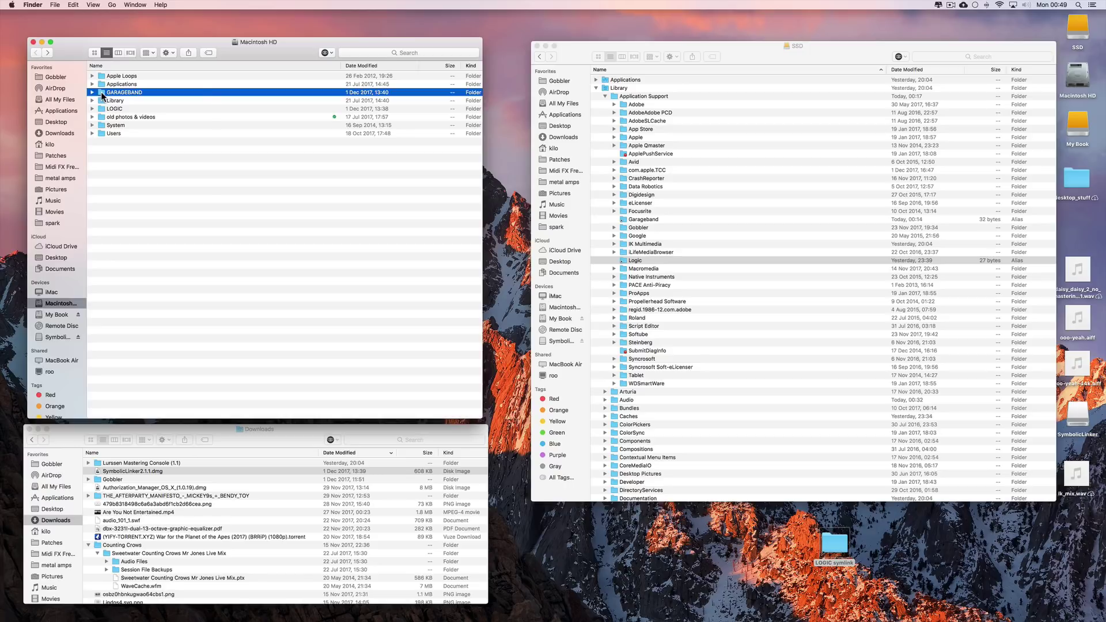
{"action": "right_click", "coordinate": [102, 95]}
{"action": "mouse_move", "coordinate": [126, 244]}
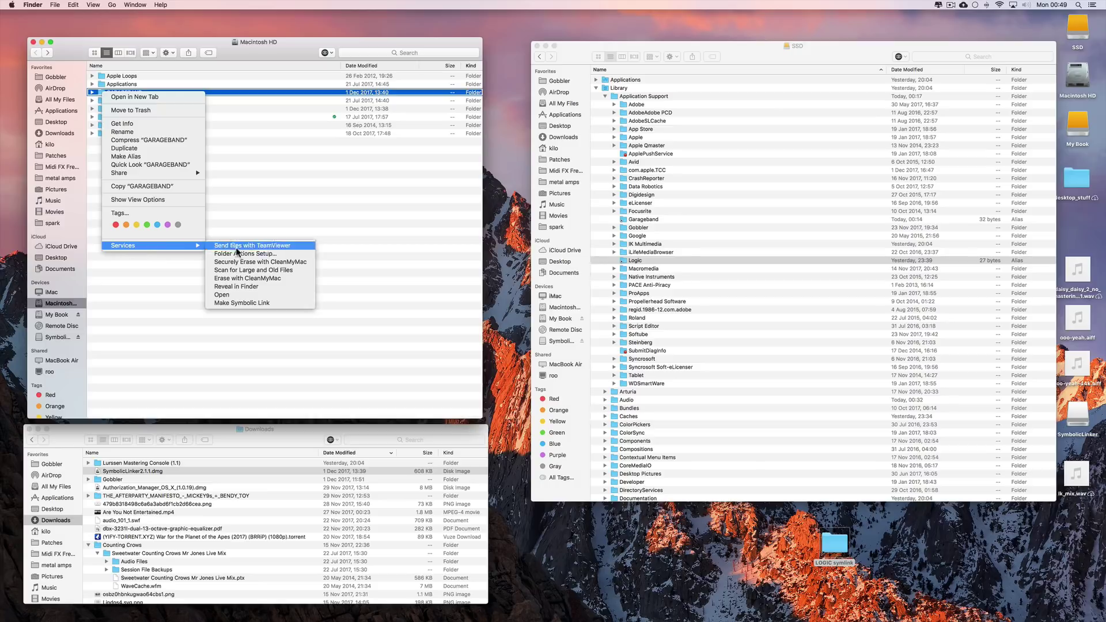
{"action": "left_click", "coordinate": [247, 301]}
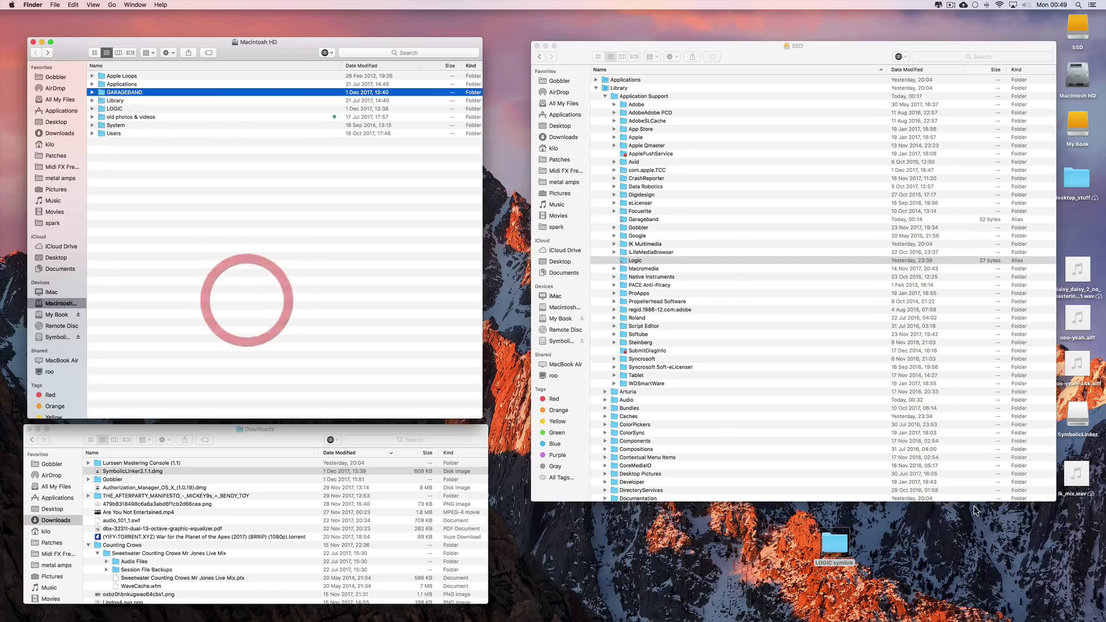
{"action": "left_click_drag", "start_coordinate": [1062, 557], "coordinate": [891, 555]}
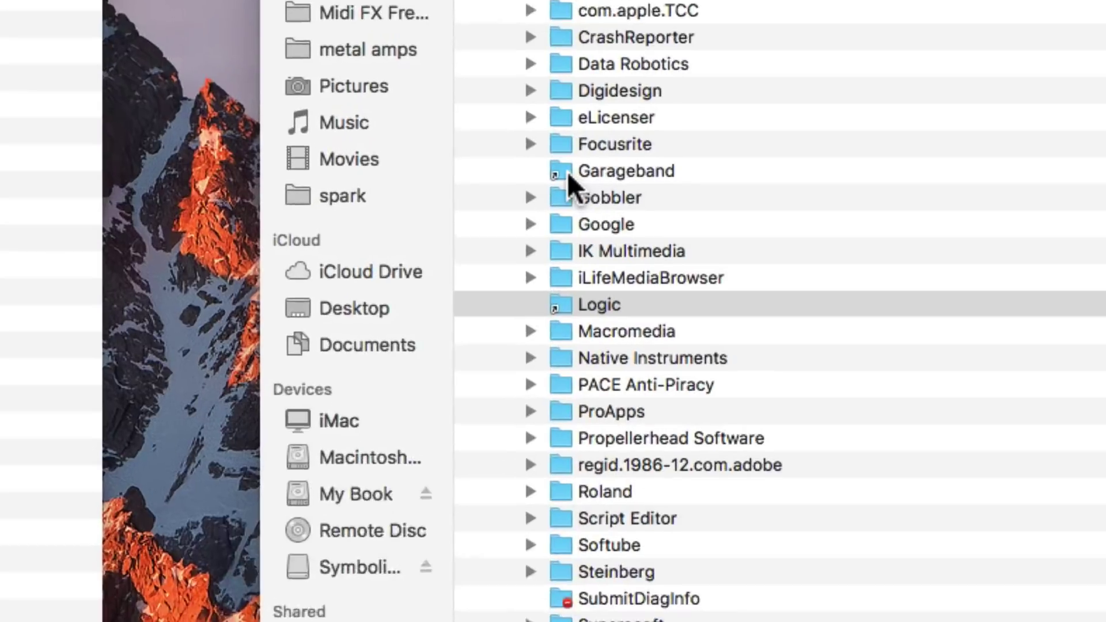
- Check the Garageband and Logic links in the SSD's Application Support folder against the source folders on Macintosh HD
{"action": "left_click", "coordinate": [624, 222]}
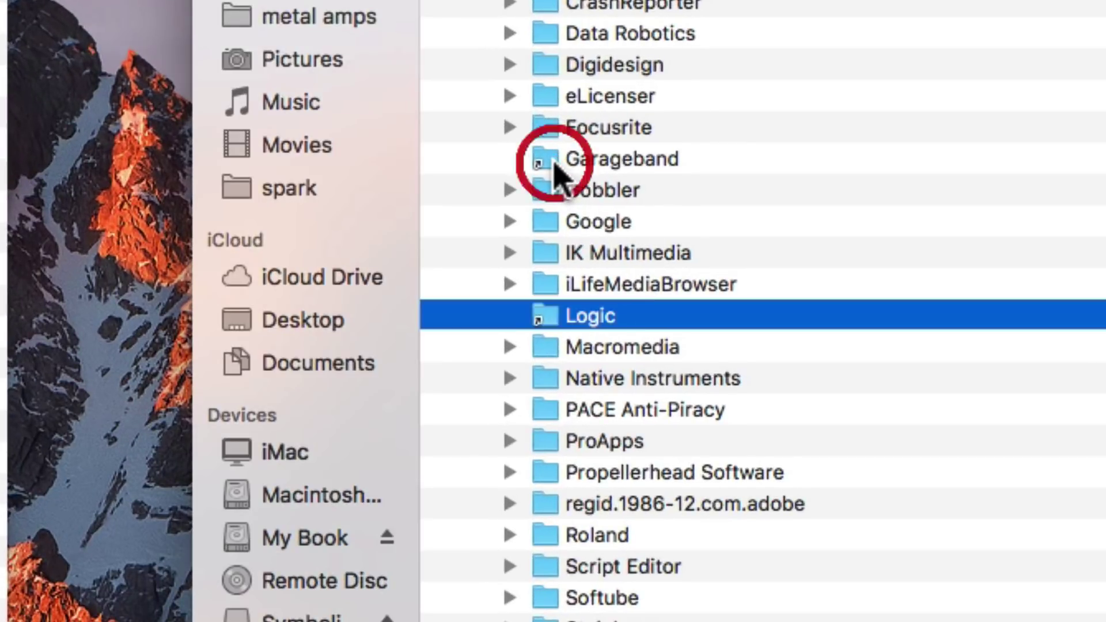
{"action": "left_click", "coordinate": [552, 164]}
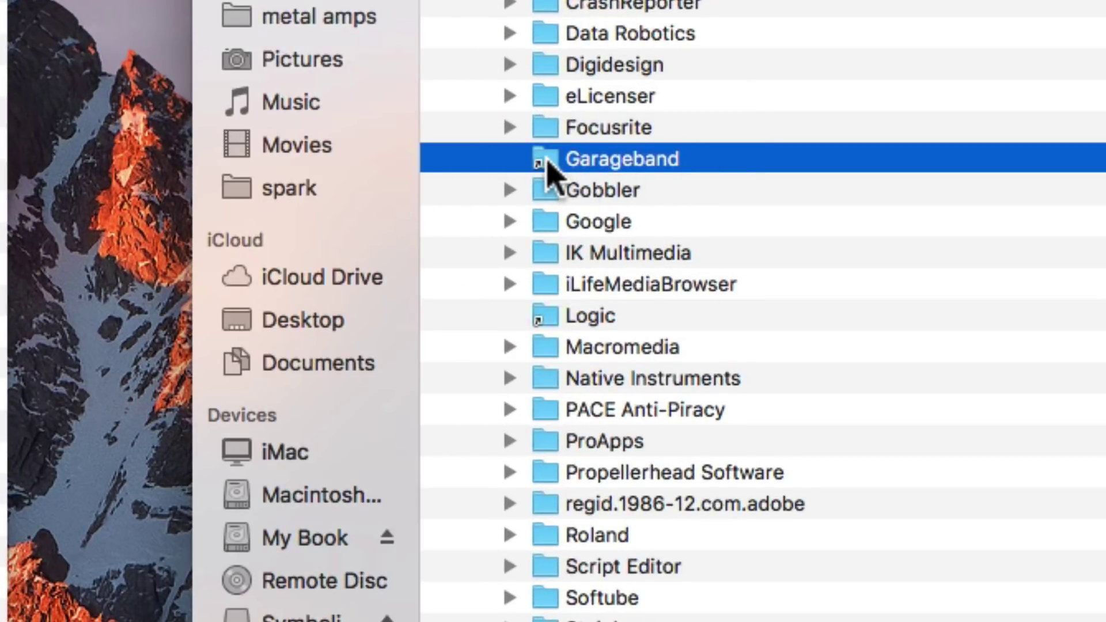
{"action": "left_click", "coordinate": [565, 319]}
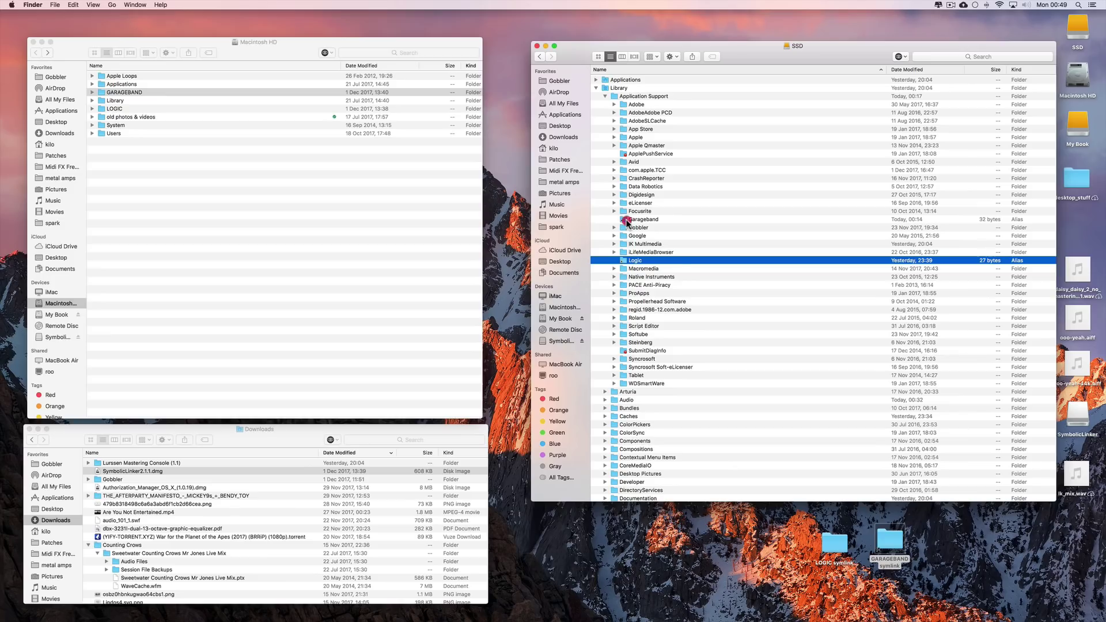
{"action": "left_click", "coordinate": [585, 159]}
{"action": "left_click", "coordinate": [633, 259]}
{"action": "left_click", "coordinate": [233, 56]}
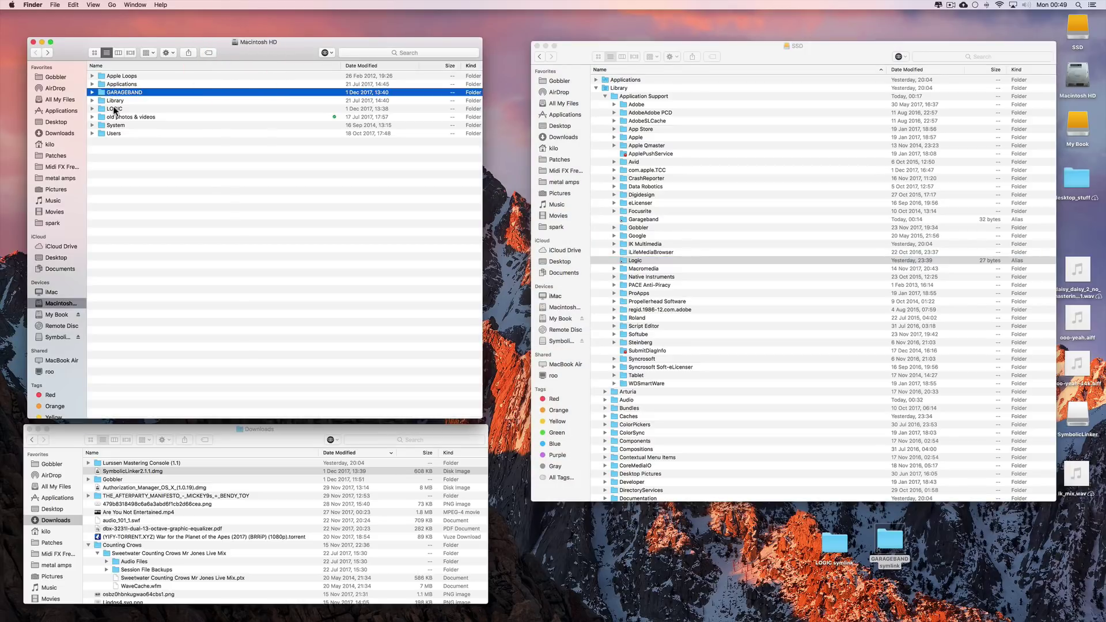
{"action": "left_click", "coordinate": [114, 108]}
{"action": "left_click", "coordinate": [114, 109]}
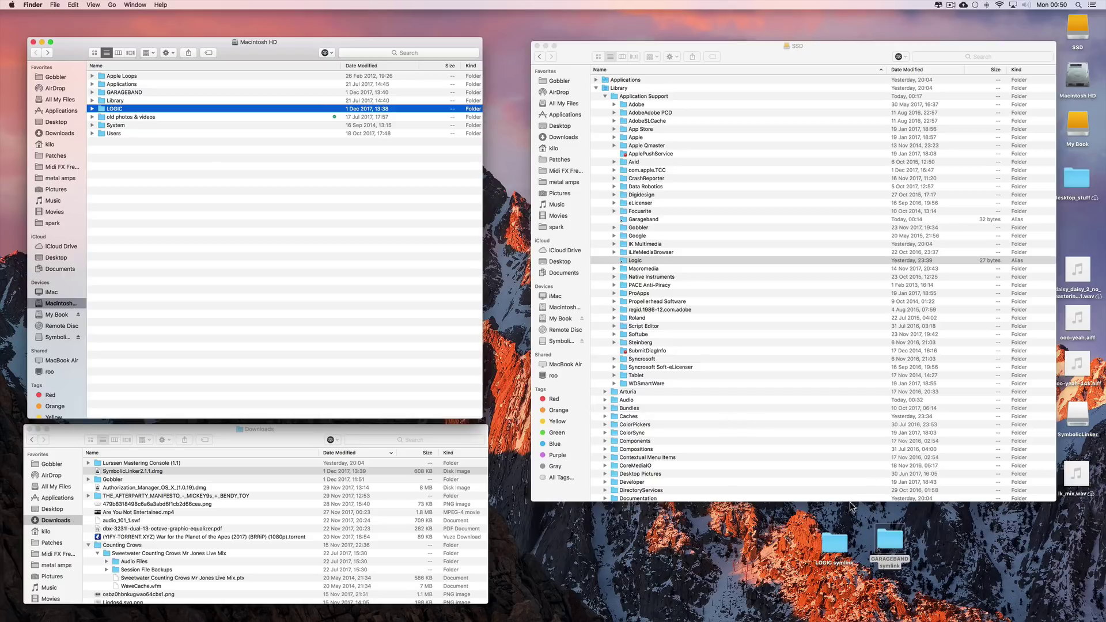
- Move the LOGIC and GARAGEBAND symbolic links on the desktop to the Trash
{"action": "left_click_drag", "start_coordinate": [954, 531], "coordinate": [835, 555]}
{"action": "right_click", "coordinate": [835, 555]}
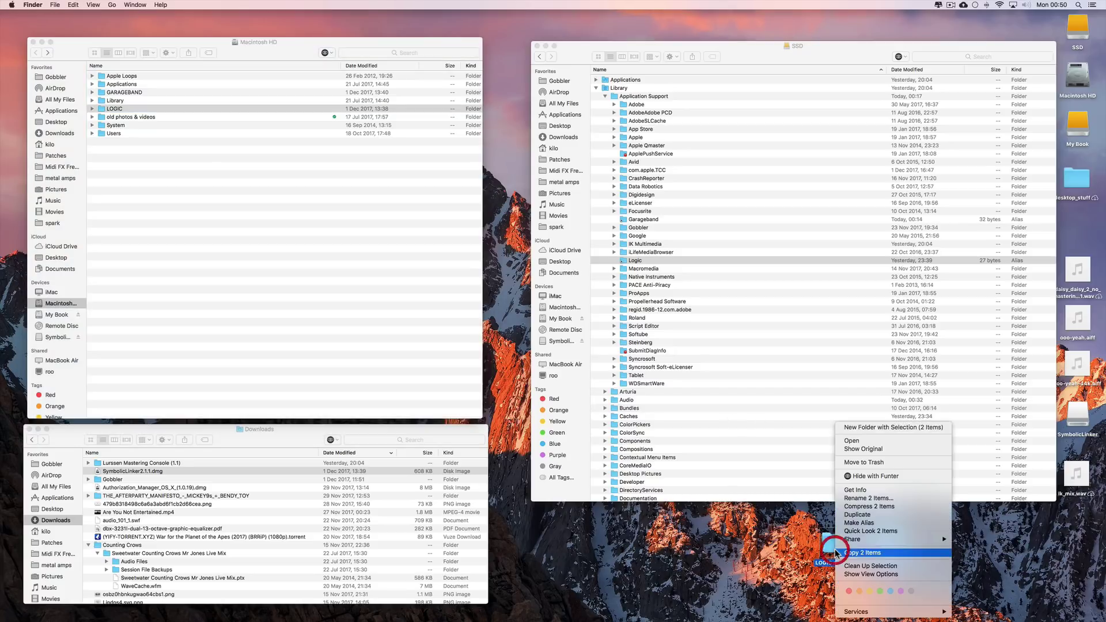
{"action": "left_click", "coordinate": [876, 462]}
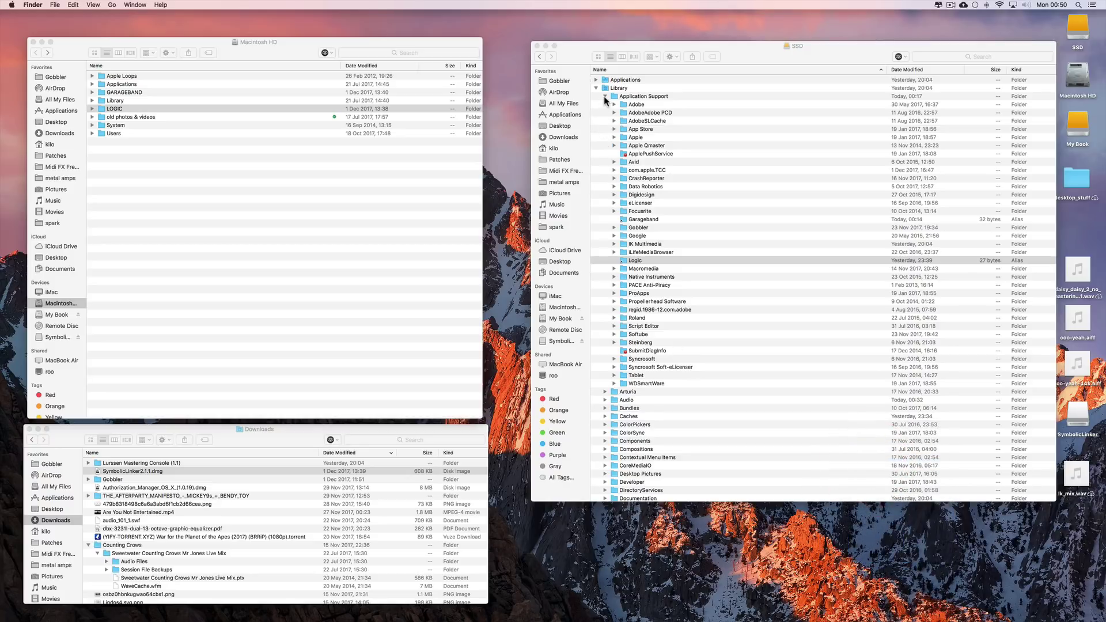
- Collapse Application Support in the SSD's Library and expand the Audio folder
{"action": "left_click", "coordinate": [605, 96]}
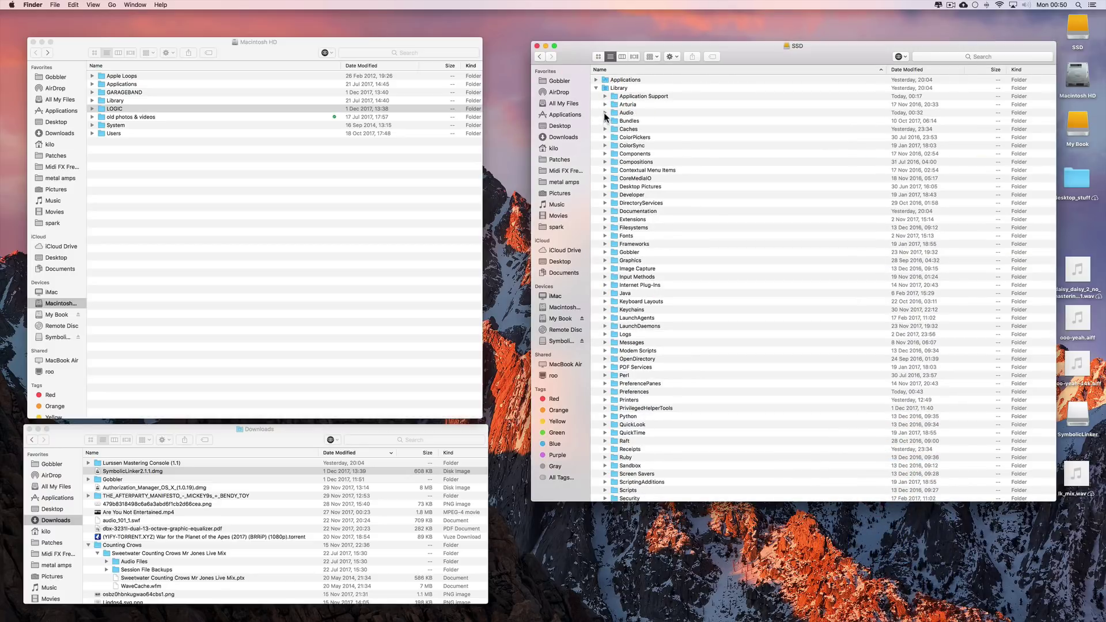
{"action": "left_click", "coordinate": [605, 105]}
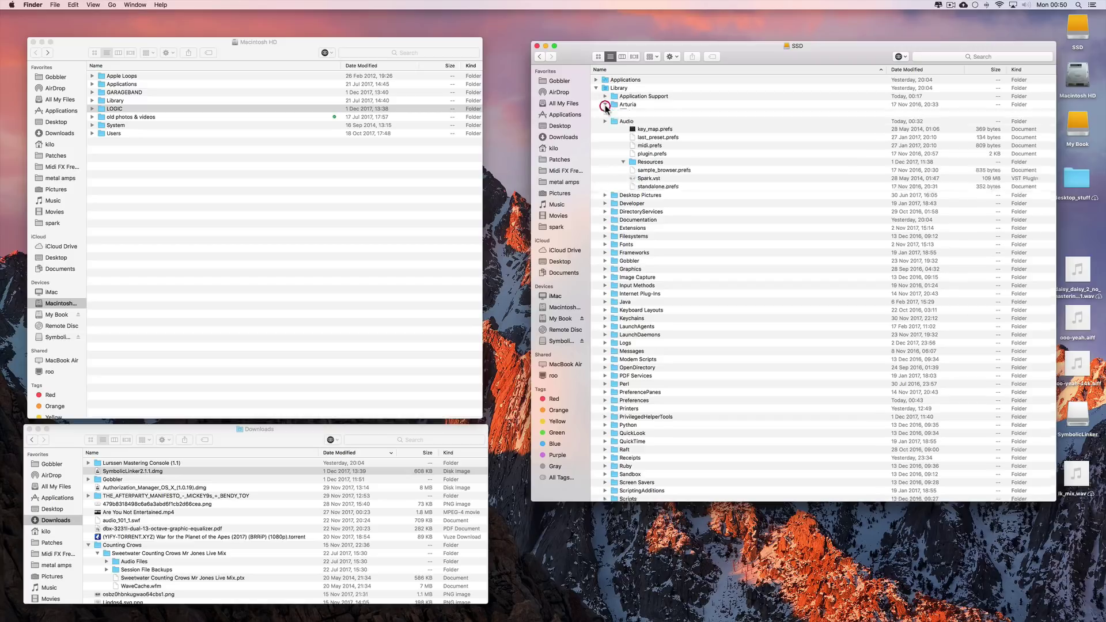
{"action": "left_click", "coordinate": [605, 104]}
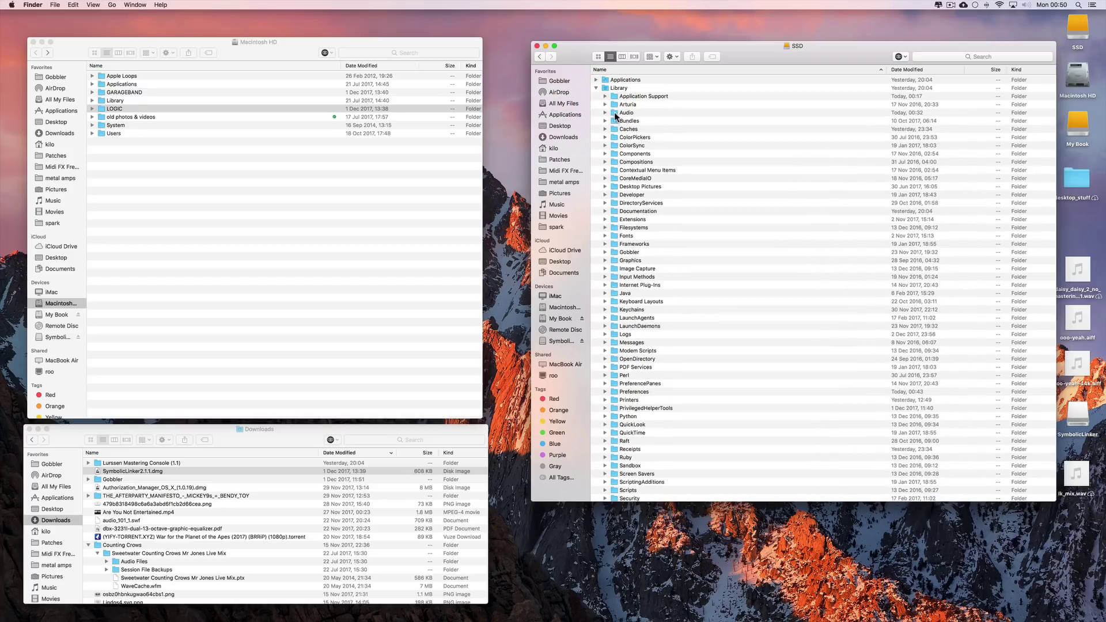
{"action": "left_click", "coordinate": [616, 115]}
{"action": "left_click", "coordinate": [605, 112]}
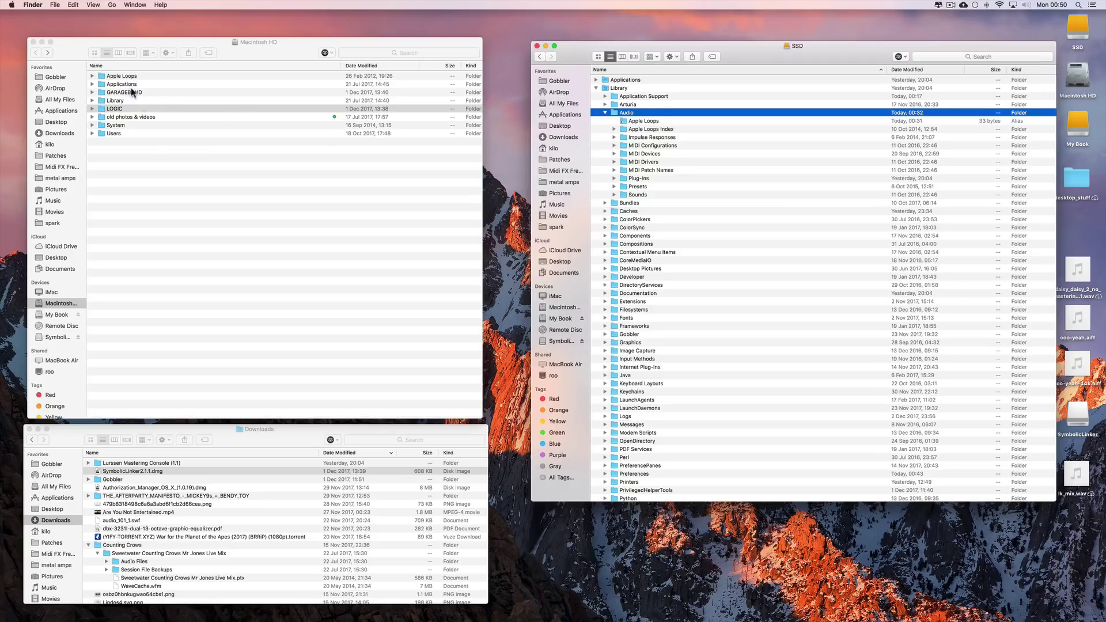
- Make a symbolic link of Macintosh HD's Apple Loops folder and place it on open desktop space
{"action": "left_click", "coordinate": [116, 76]}
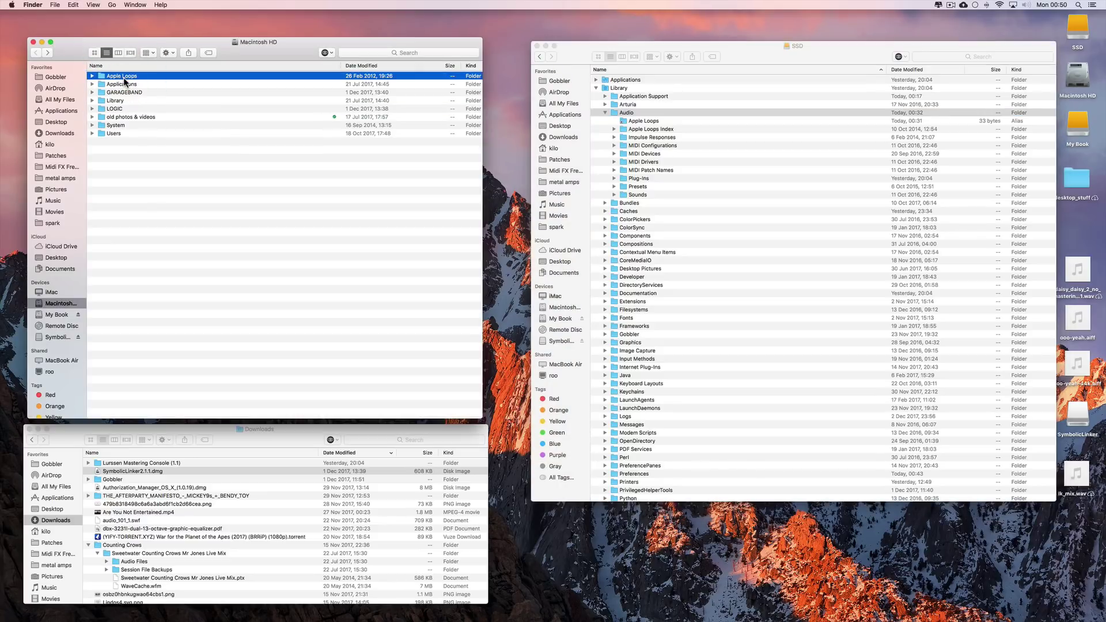
{"action": "right_click", "coordinate": [125, 79]}
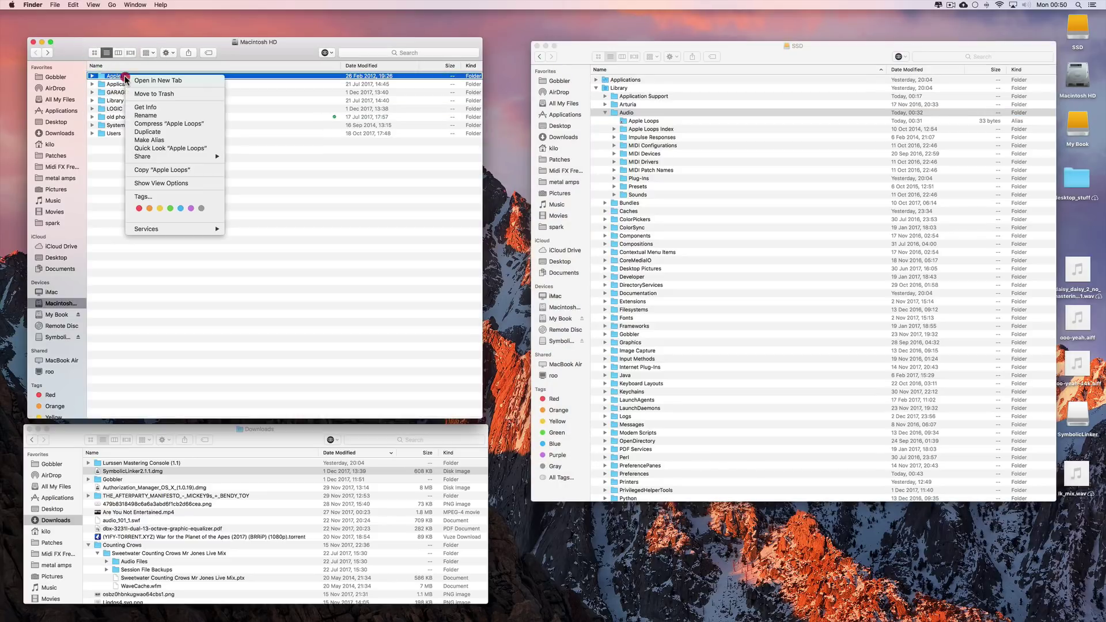
{"action": "mouse_move", "coordinate": [157, 229]}
{"action": "left_click", "coordinate": [288, 286]}
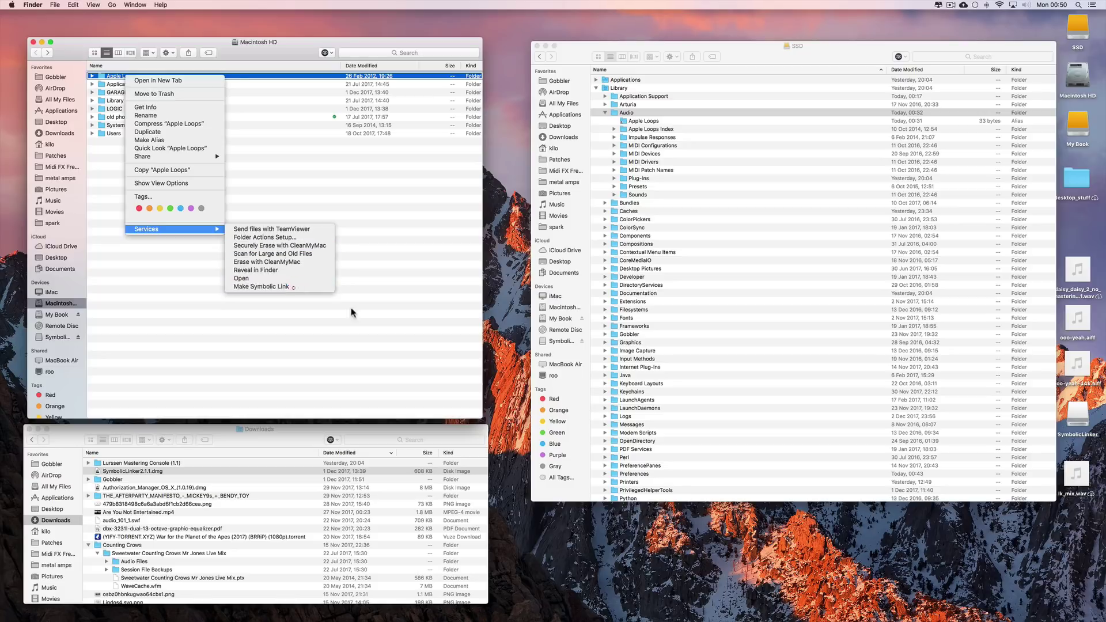
{"action": "left_click_drag", "start_coordinate": [1075, 564], "coordinate": [775, 562]}
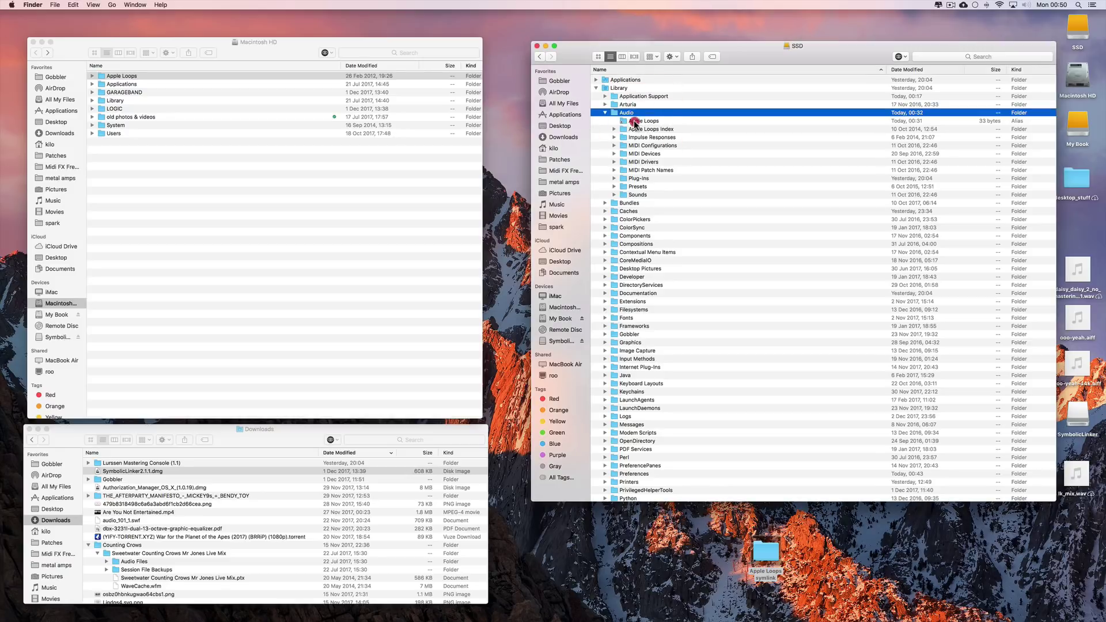
- Check the original path of the Apple Loops alias in the SSD's Library Audio folder through its file info
{"action": "left_click", "coordinate": [635, 121]}
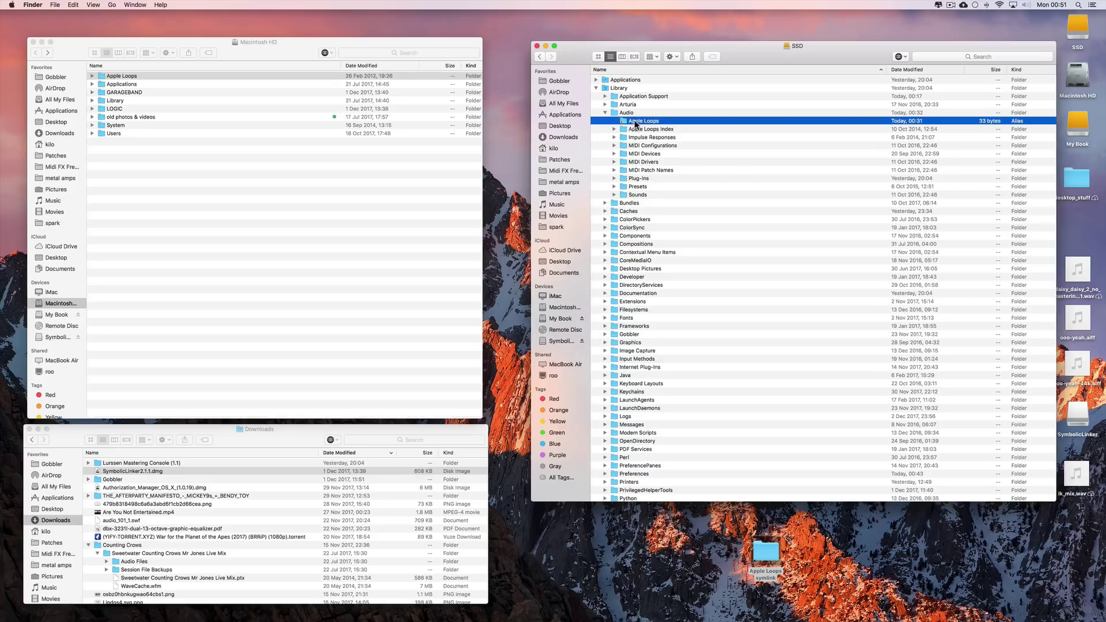
{"action": "right_click", "coordinate": [634, 123]}
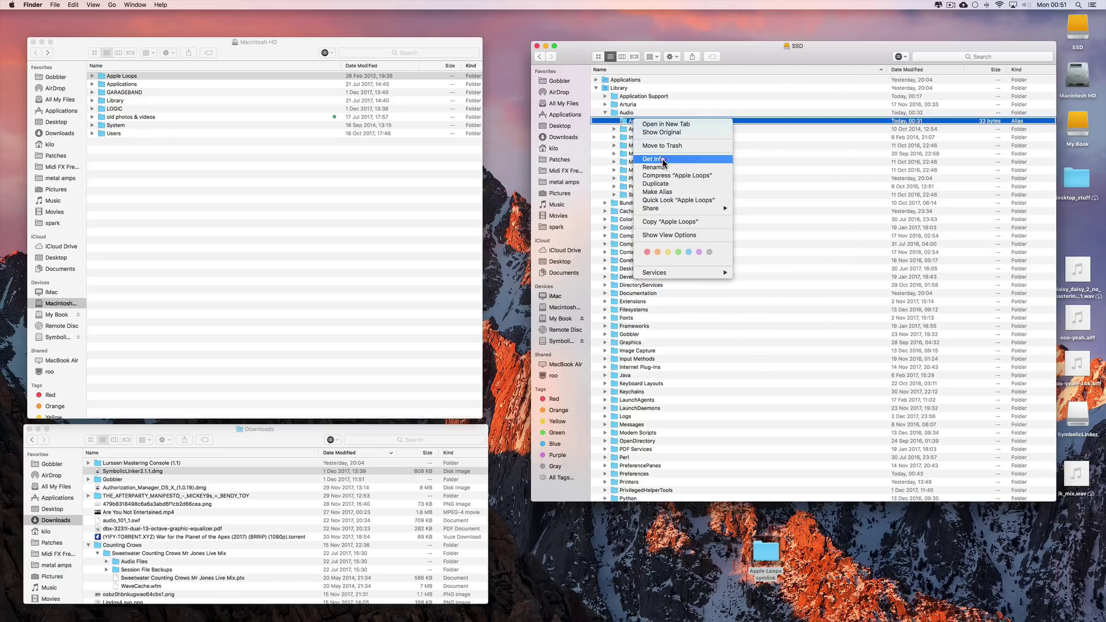
{"action": "left_click", "coordinate": [657, 159]}
{"action": "left_click_drag", "start_coordinate": [93, 19], "coordinate": [657, 123]}
{"action": "left_click_drag", "start_coordinate": [602, 217], "coordinate": [662, 221]}
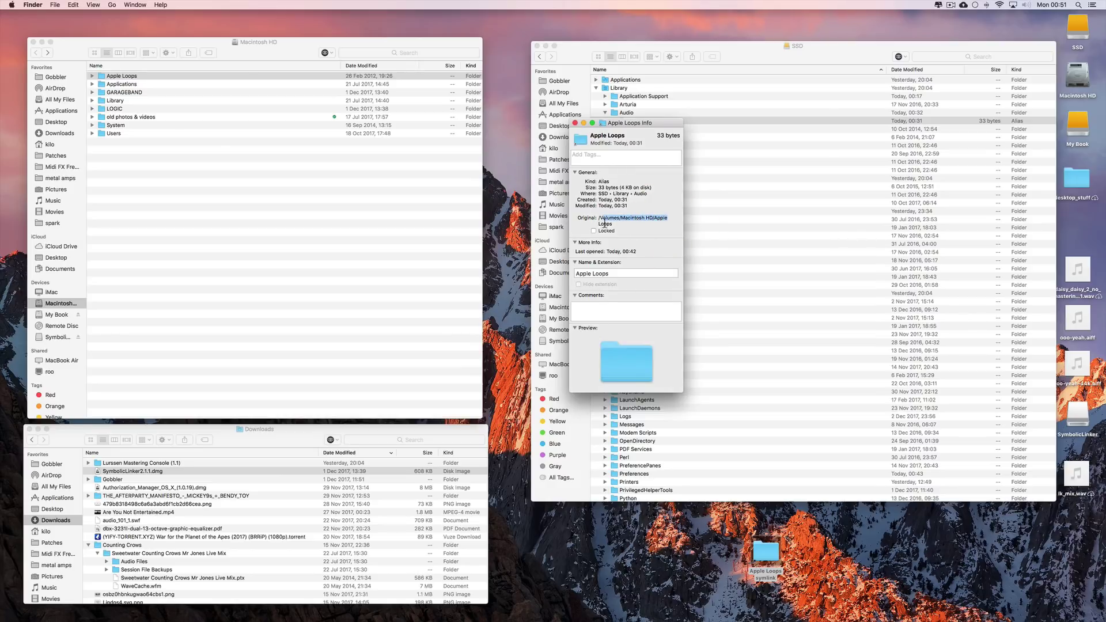
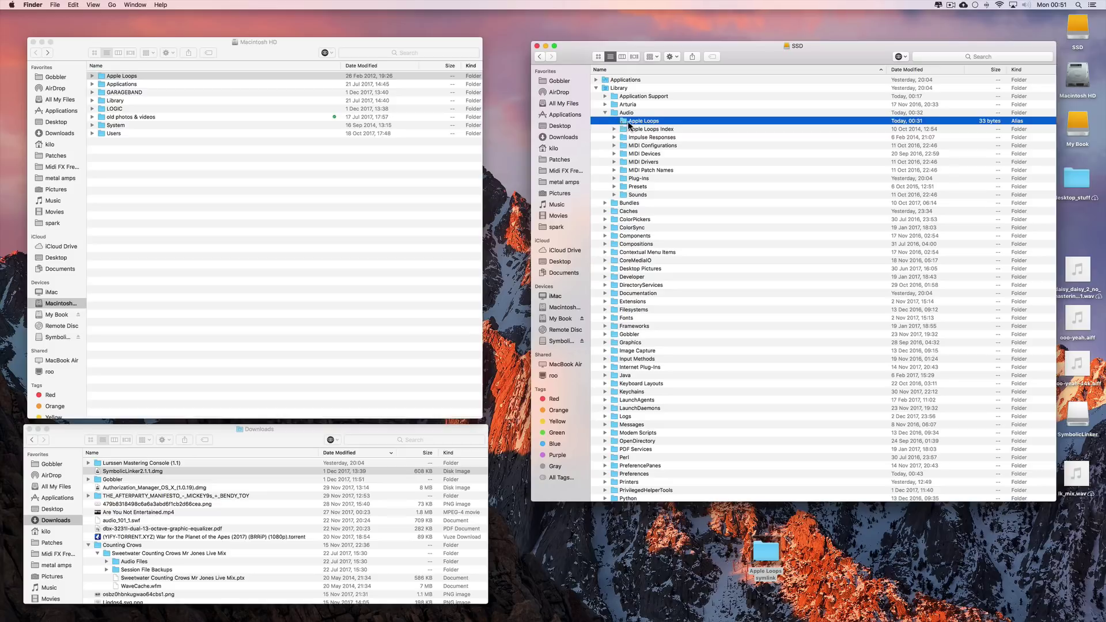
- Compare the Garageband and Logic aliases in the SSD's Application Support folder with the GARAGEBAND and LOGIC folders on Macintosh HD
{"action": "left_click", "coordinate": [605, 113]}
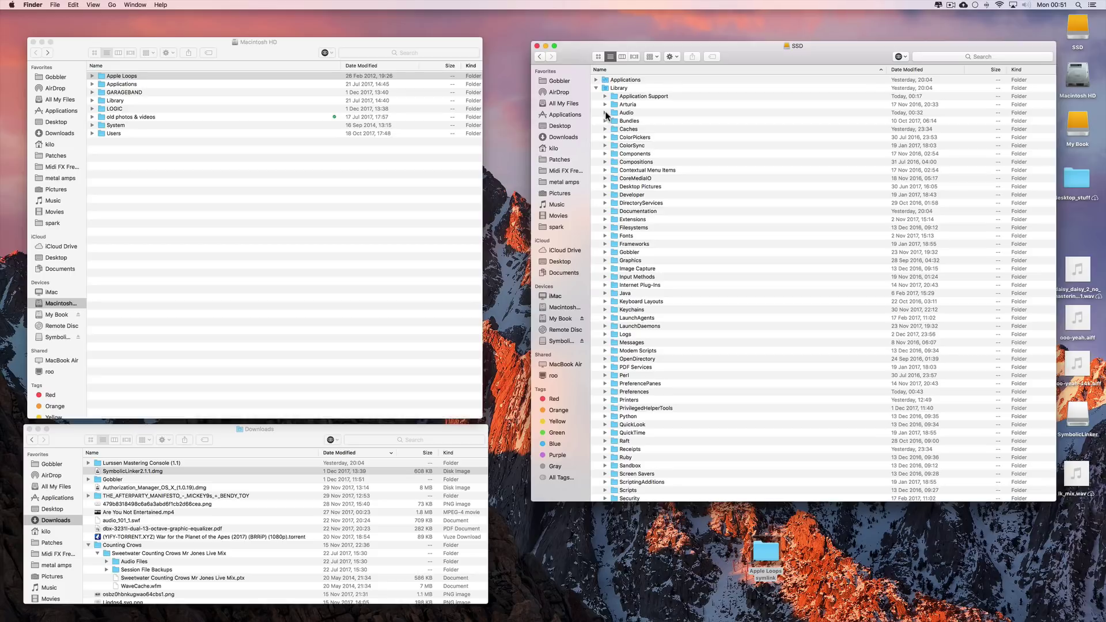
{"action": "left_click", "coordinate": [605, 97]}
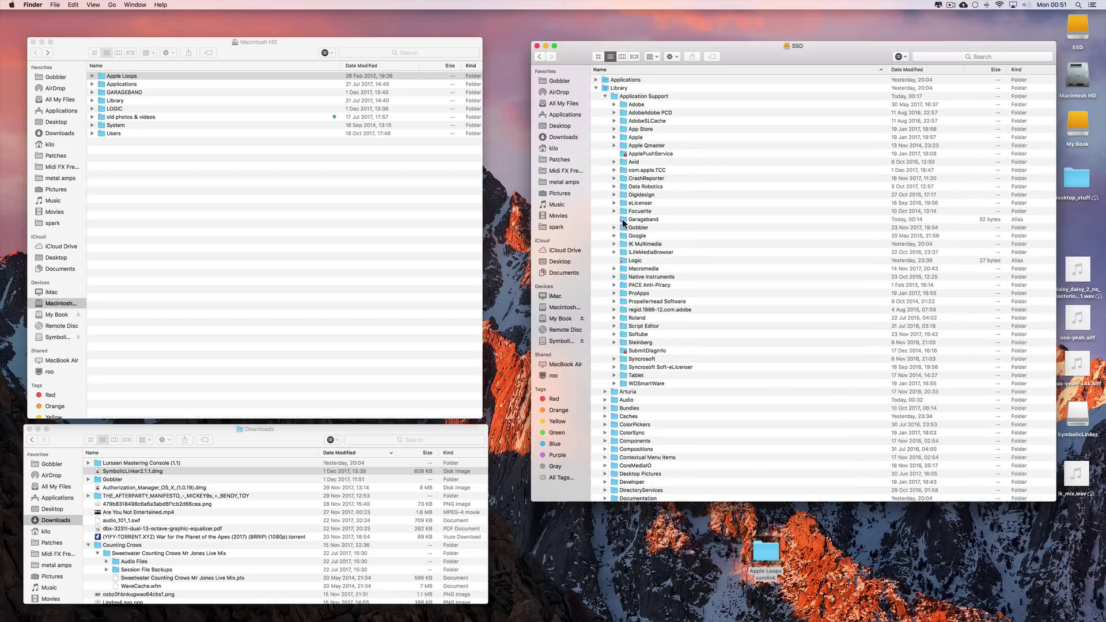
{"action": "left_click", "coordinate": [623, 222]}
{"action": "left_click", "coordinate": [627, 260]}
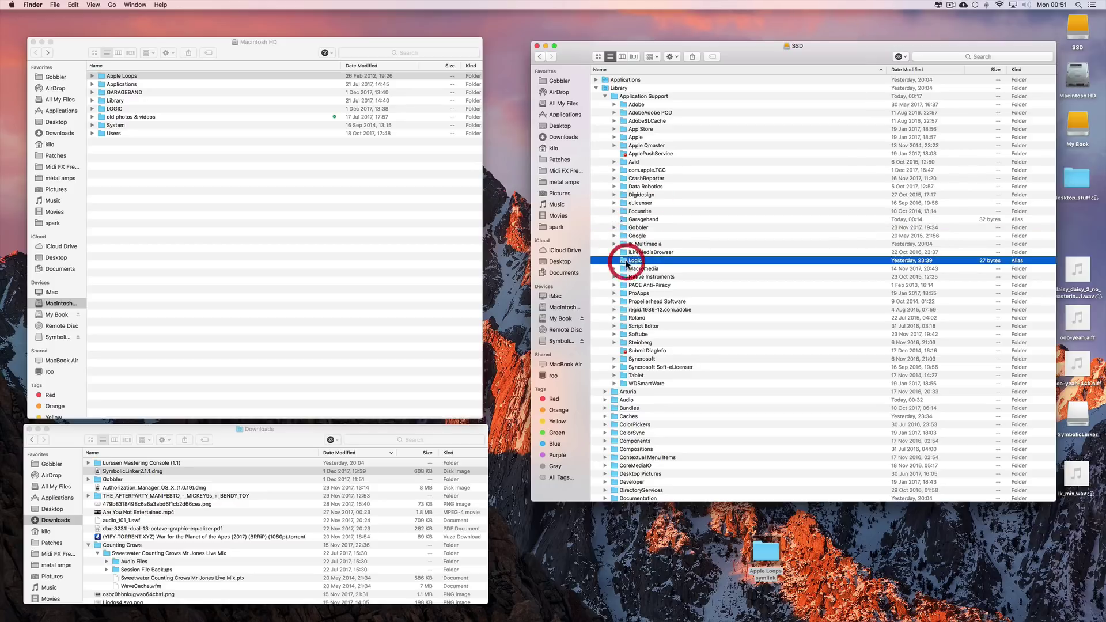
{"action": "left_click", "coordinate": [624, 221]}
{"action": "left_click", "coordinate": [625, 260]}
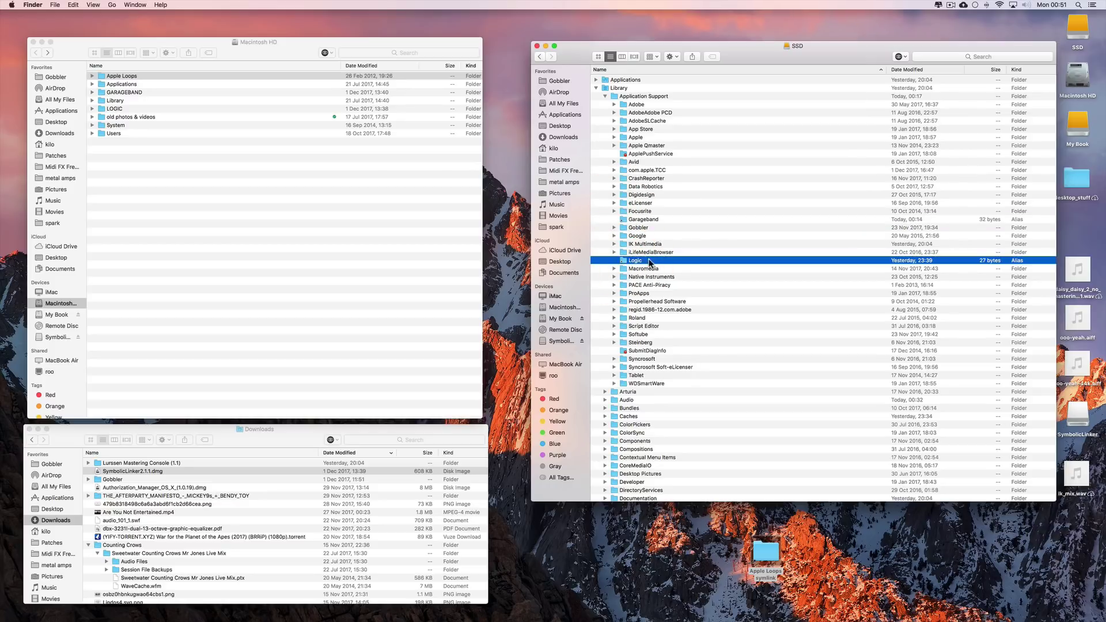
{"action": "left_click", "coordinate": [81, 43]}
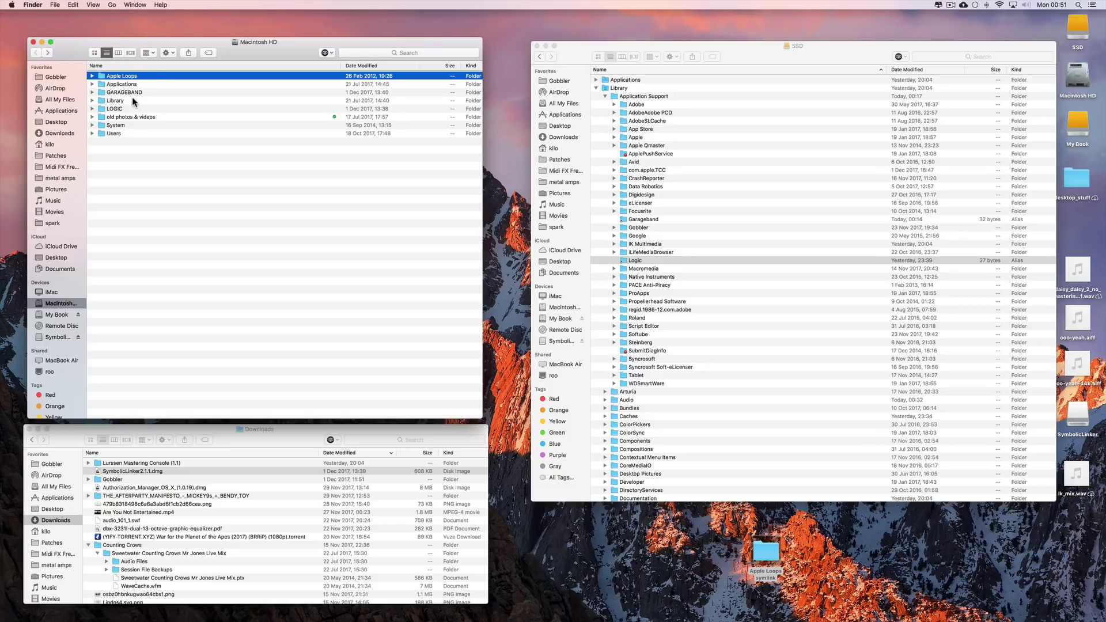
{"action": "left_click", "coordinate": [104, 110]}
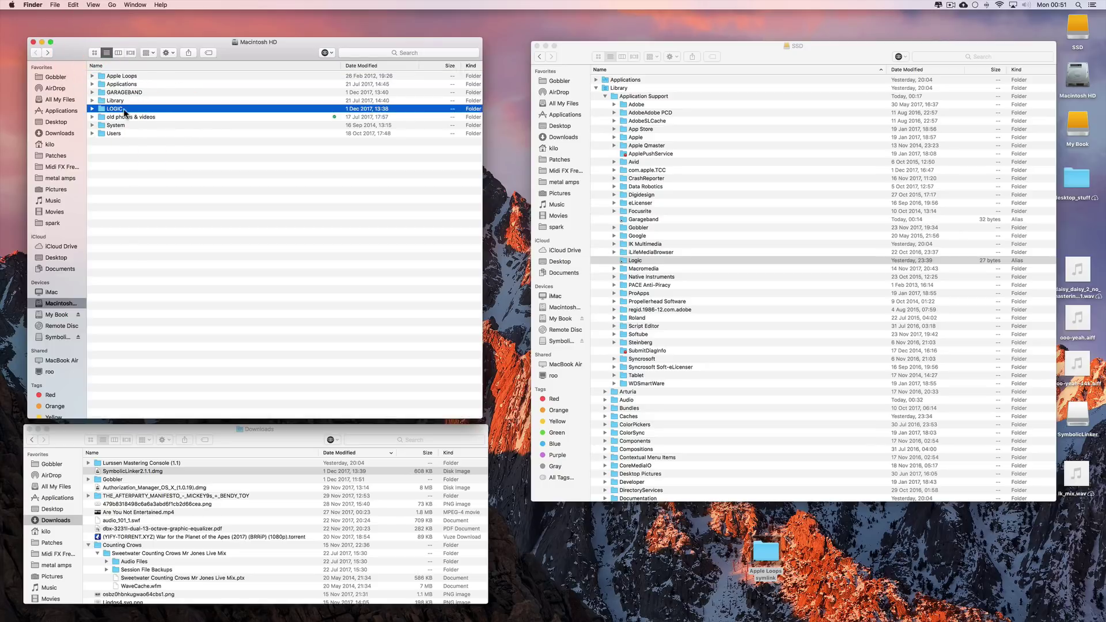
{"action": "left_click", "coordinate": [102, 93]}
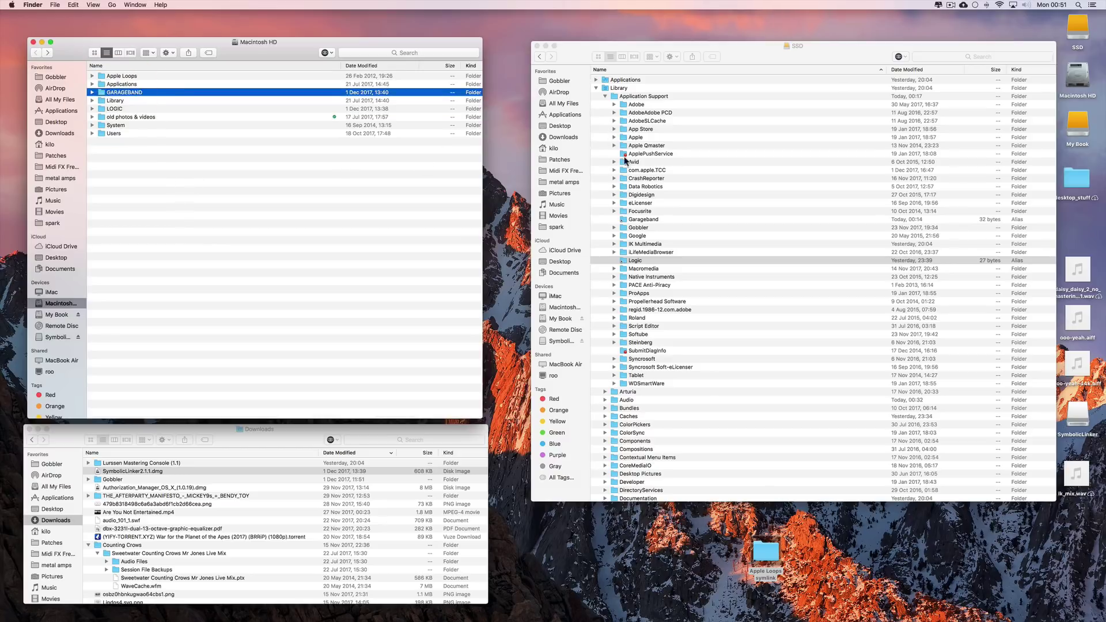
- Move the Apple Loops symlink on the desktop to the Trash and shift the SSD window clear of the desktop icons
{"action": "right_click", "coordinate": [774, 560]}
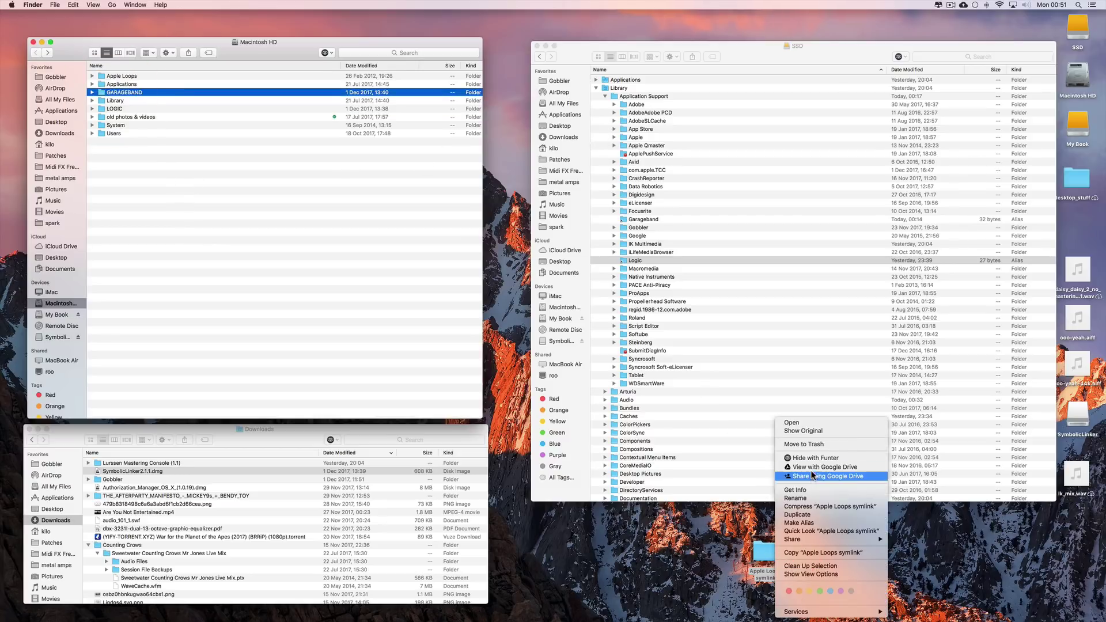
{"action": "left_click", "coordinate": [813, 445]}
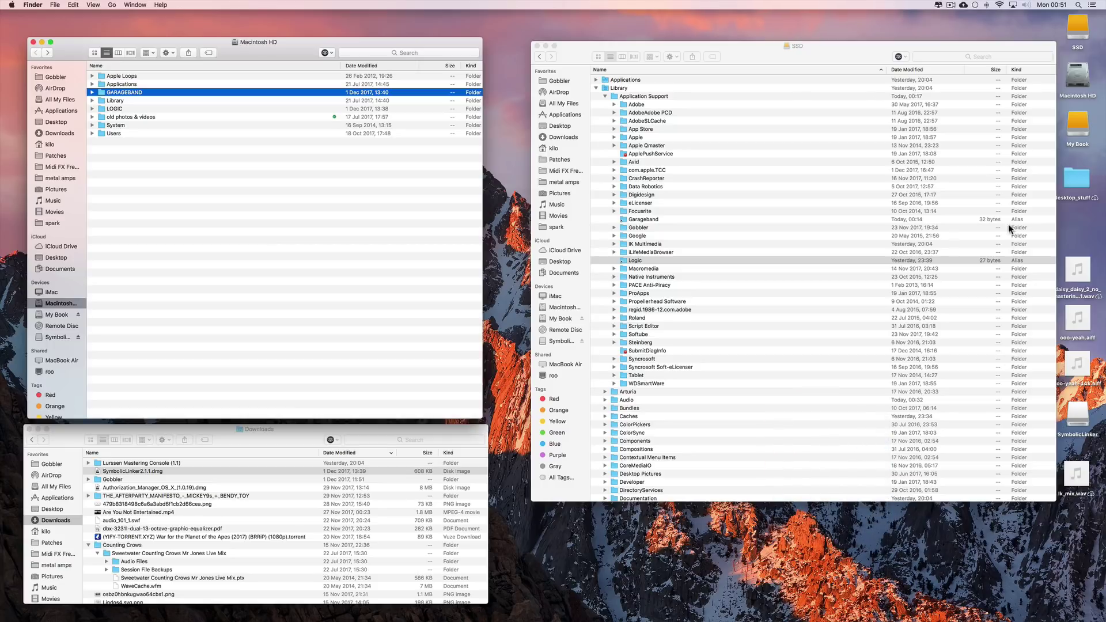
{"action": "left_click_drag", "start_coordinate": [828, 53], "coordinate": [797, 49]}
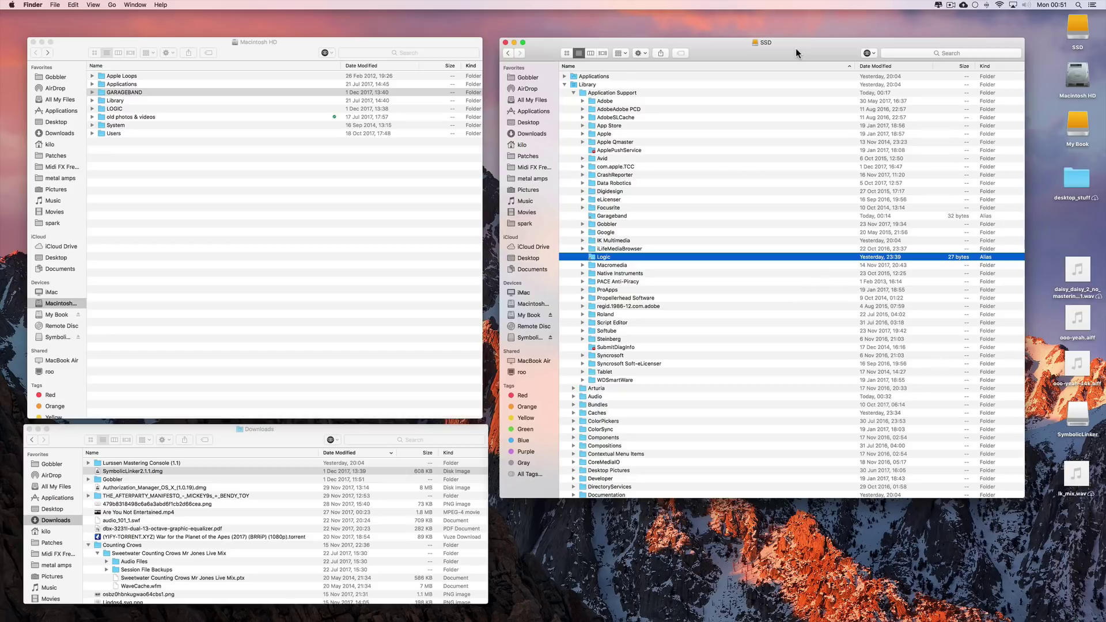
- Check the SSD's available space in its volume info and point out the three source folders on Macintosh HD
{"action": "right_click", "coordinate": [1066, 36]}
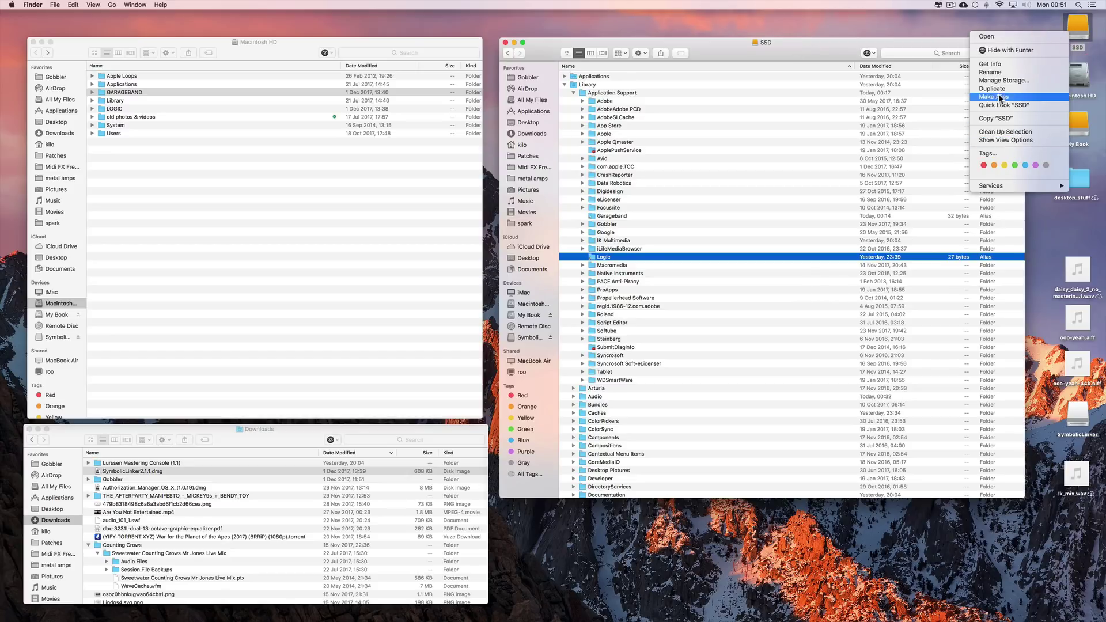
{"action": "left_click", "coordinate": [990, 64]}
{"action": "left_click_drag", "start_coordinate": [92, 24], "coordinate": [697, 135]}
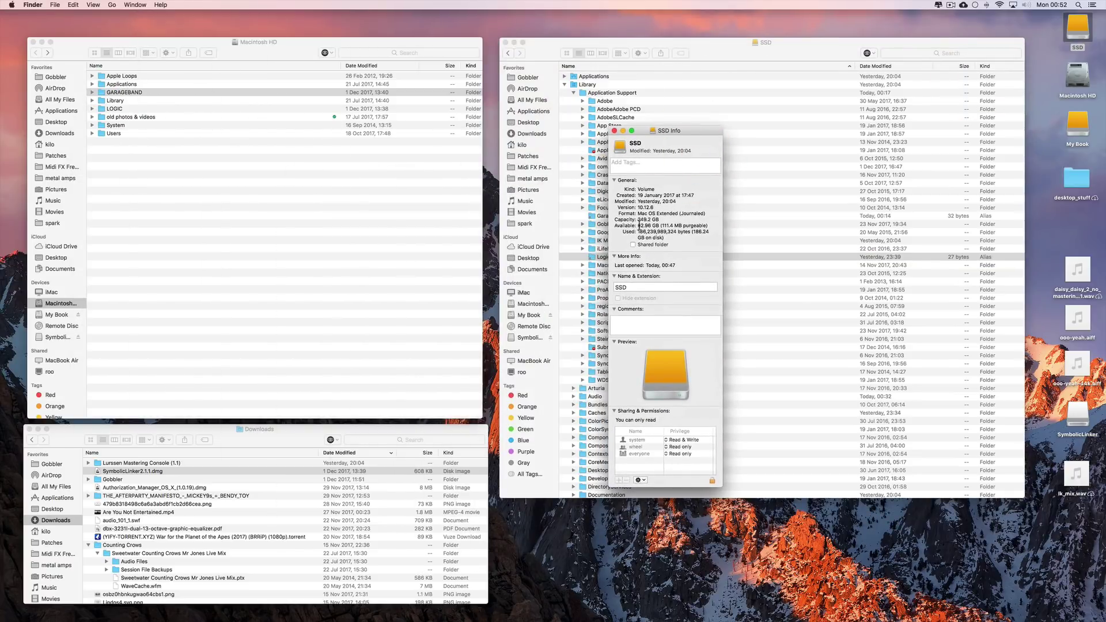
{"action": "left_click_drag", "start_coordinate": [639, 225], "coordinate": [661, 226]}
{"action": "left_click", "coordinate": [123, 95]}
{"action": "left_click", "coordinate": [117, 108]}
{"action": "left_click", "coordinate": [121, 76]}
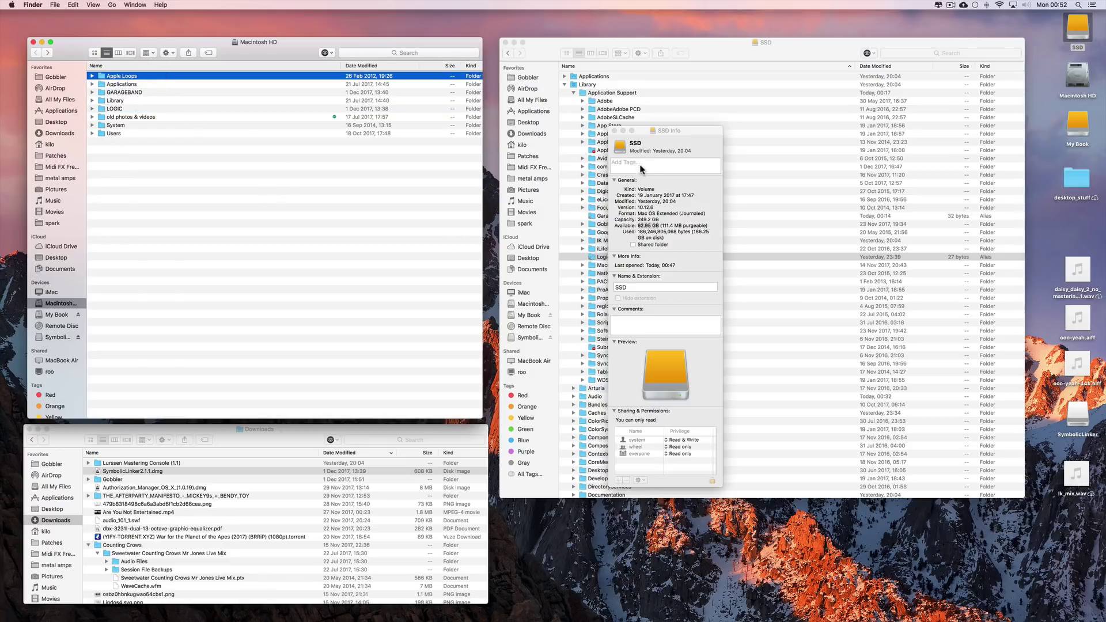
{"action": "left_click", "coordinate": [614, 131]}
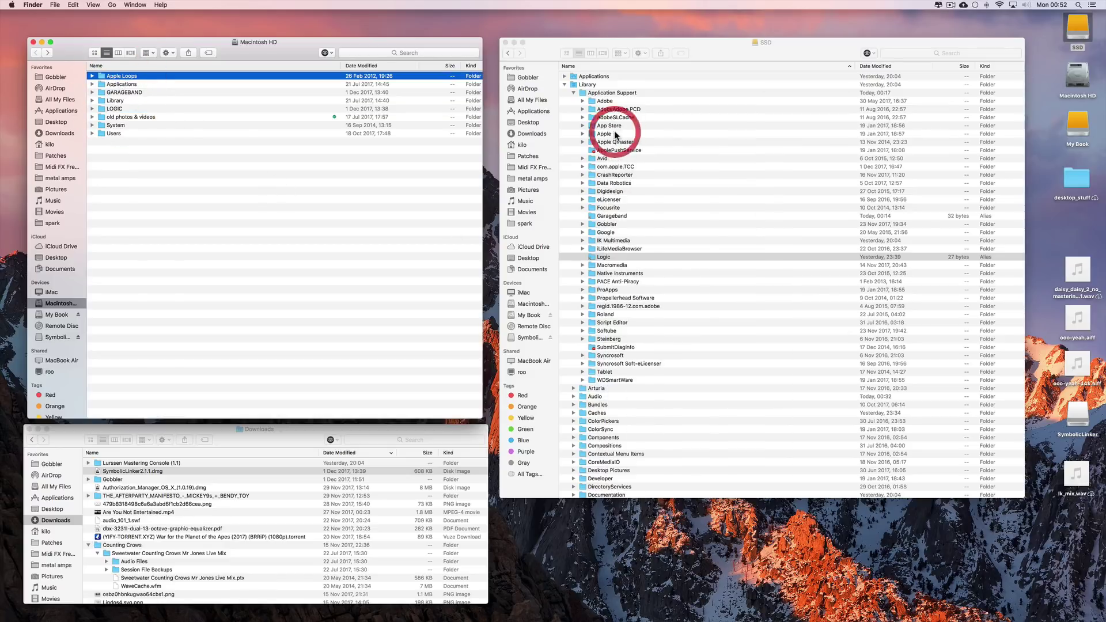
- Review the Logic, Garageband and Apple Loops aliases in the SSD Library's Application Support and Audio folders, then collapse the Library
{"action": "left_click", "coordinate": [574, 86]}
{"action": "left_click", "coordinate": [574, 86]}
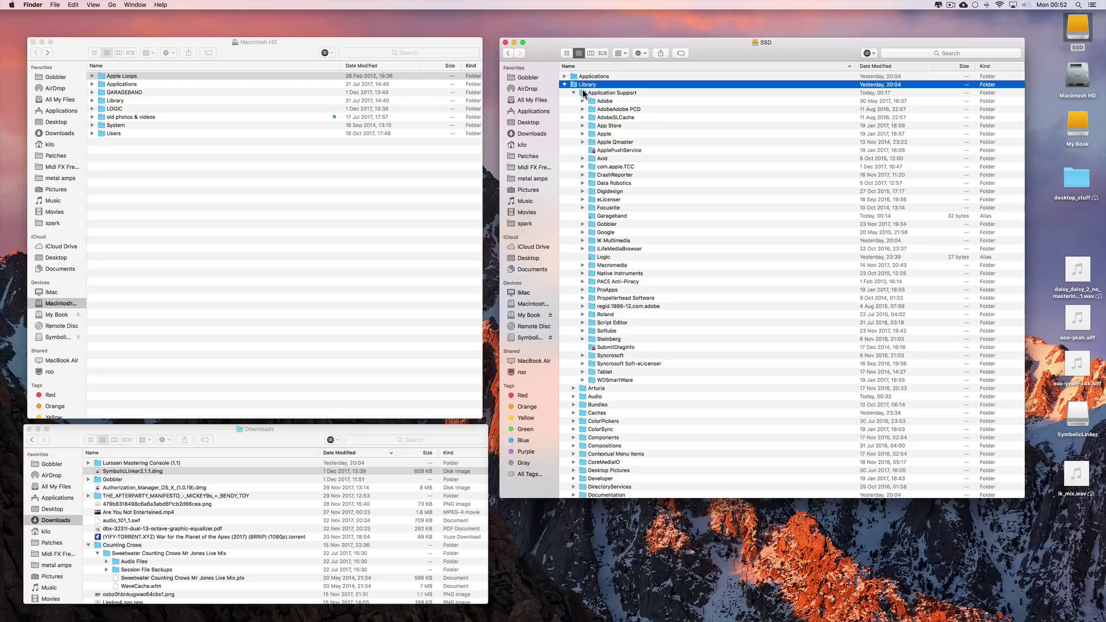
{"action": "left_click", "coordinate": [583, 93]}
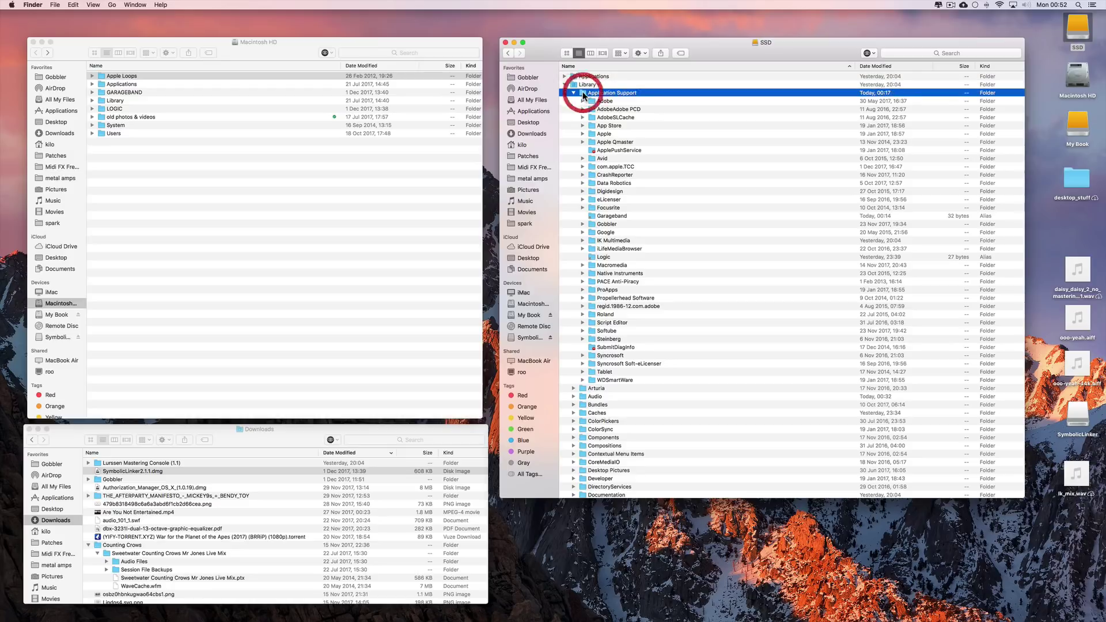
{"action": "left_click", "coordinate": [593, 258]}
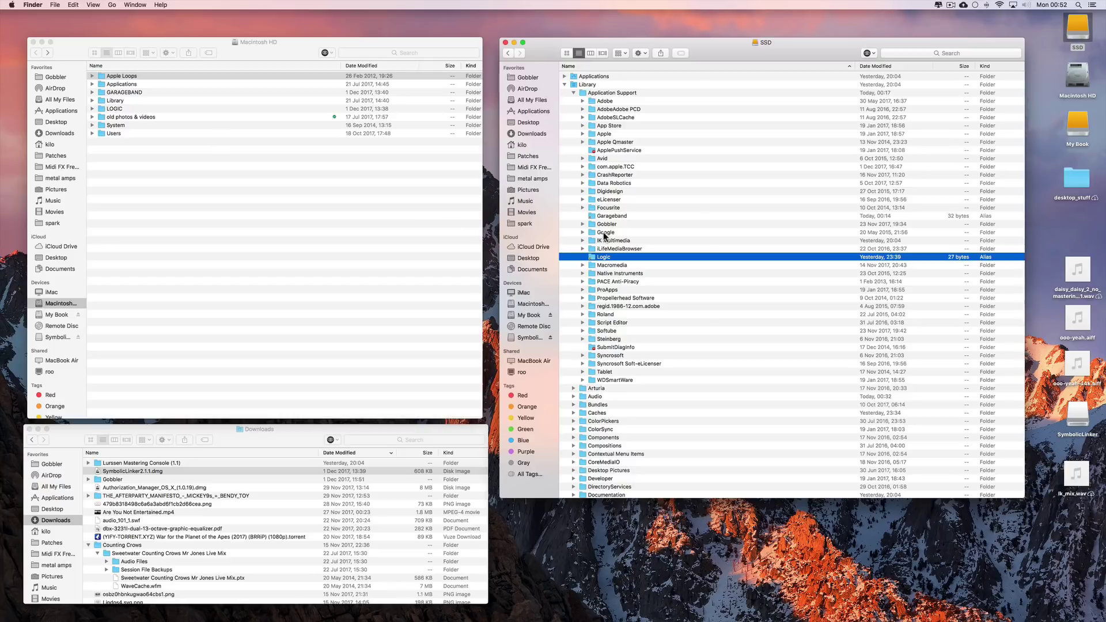
{"action": "left_click", "coordinate": [594, 217]}
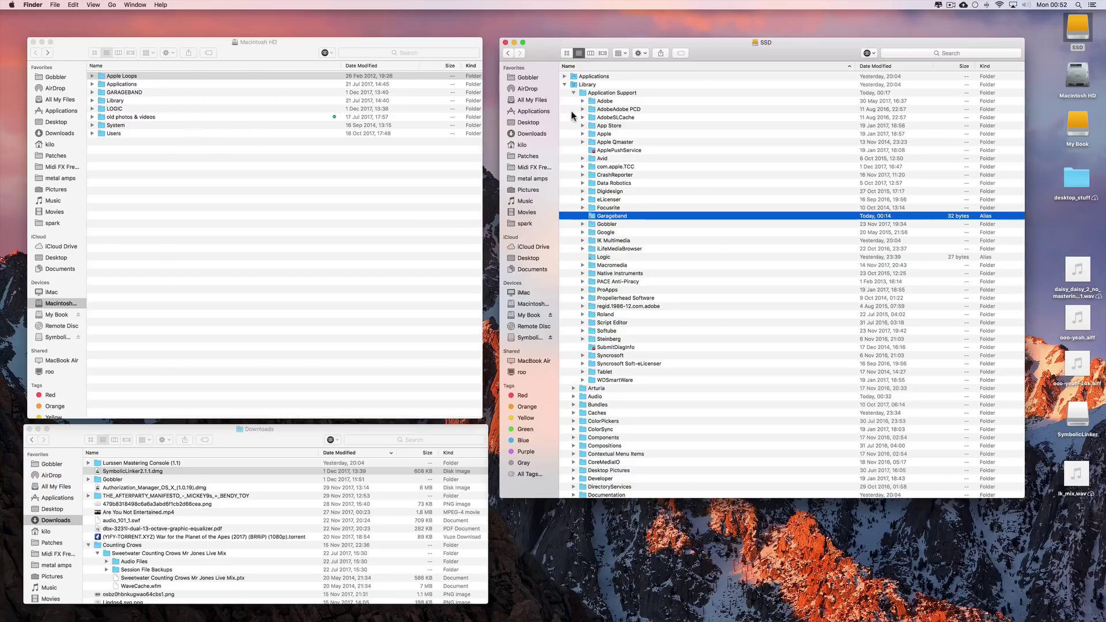
{"action": "left_click", "coordinate": [574, 94]}
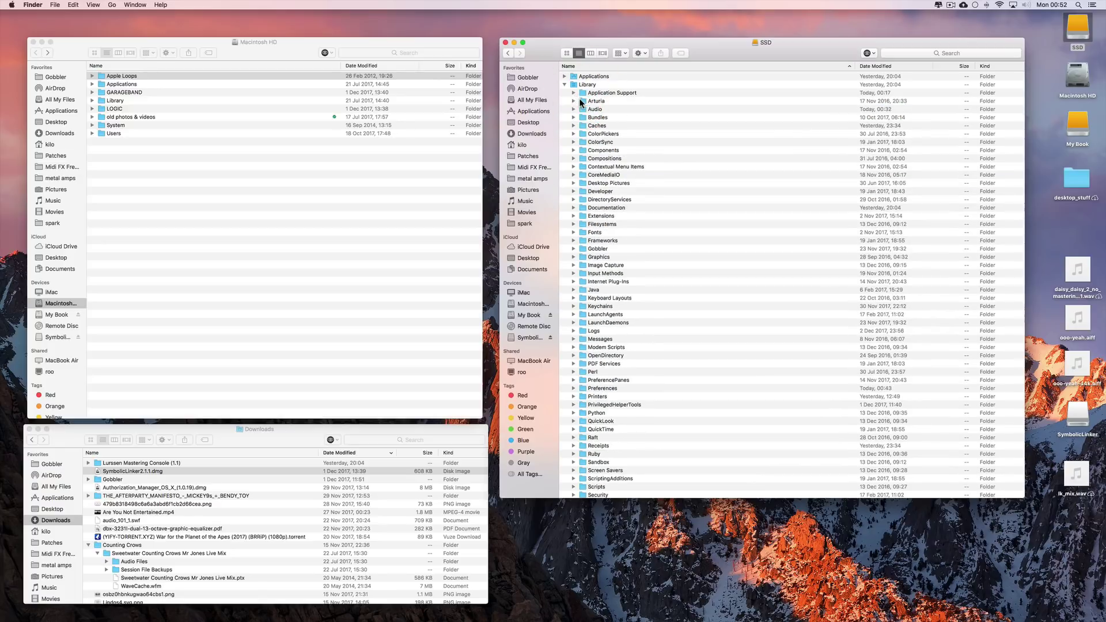
{"action": "left_click", "coordinate": [573, 109]}
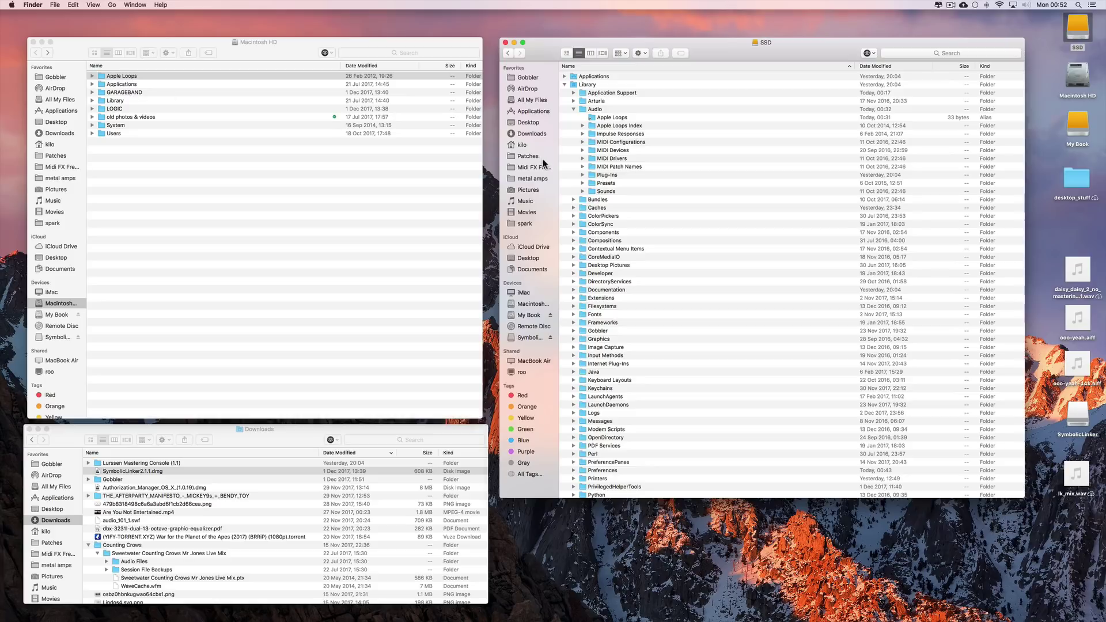
{"action": "left_click", "coordinate": [565, 85]}
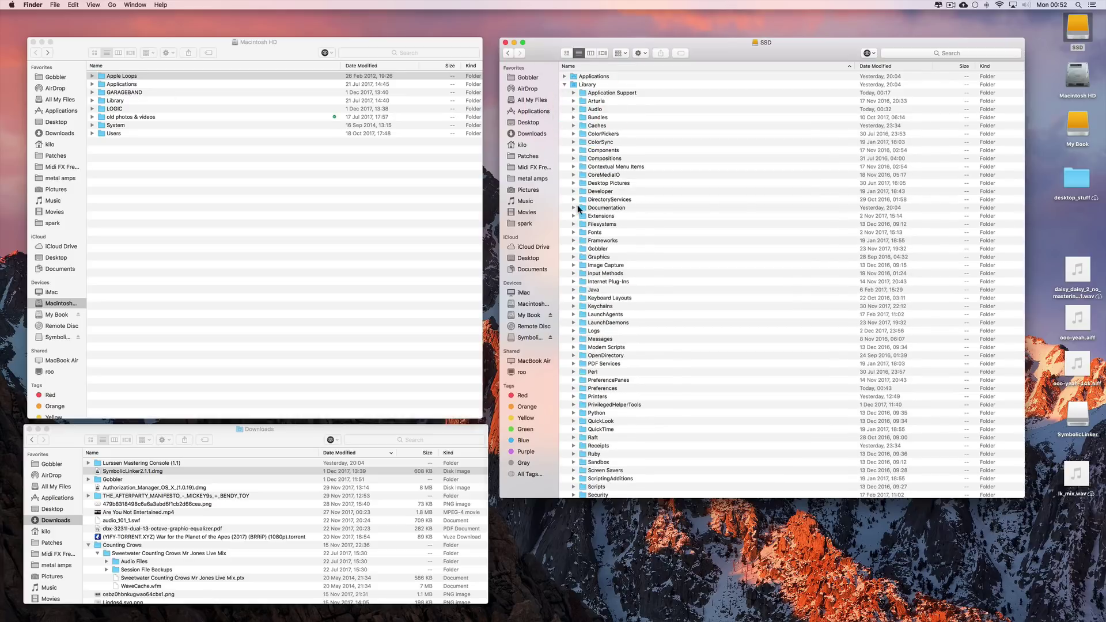
- Switch to Logic Pro X and check the installation status of the content packages in the Sound Library Manager
{"action": "mouse_move", "coordinate": [720, 618]}
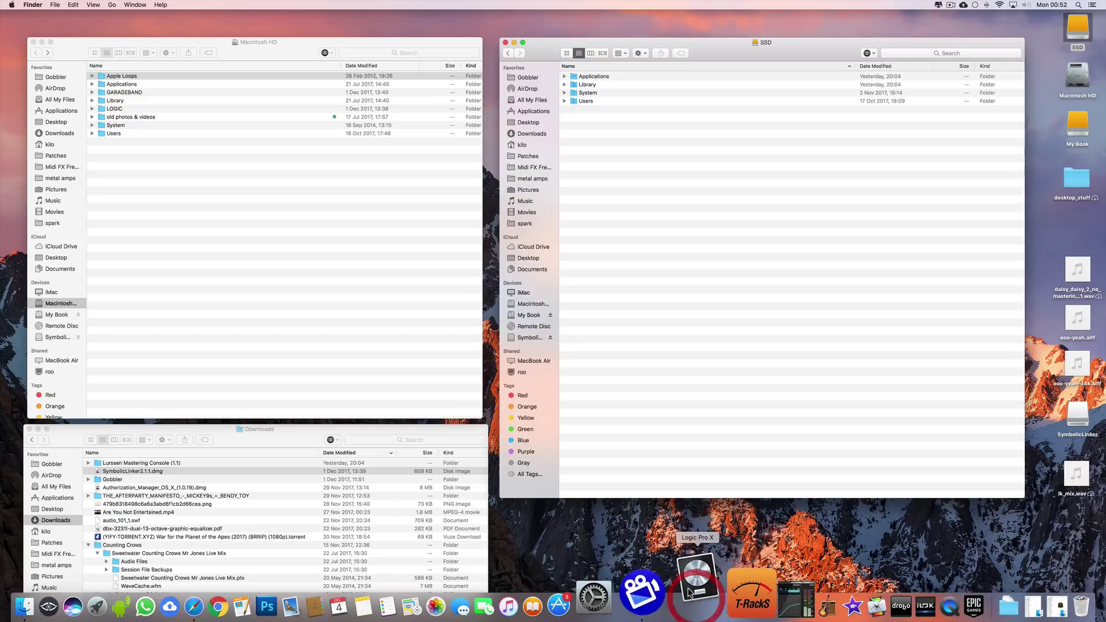
{"action": "left_click", "coordinate": [693, 584]}
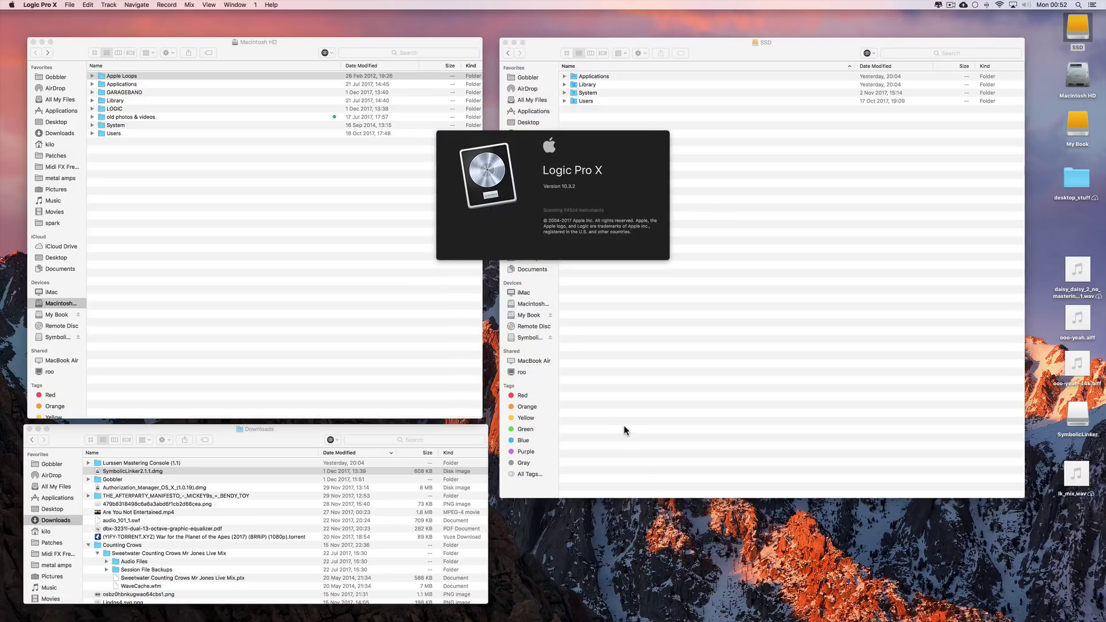
{"action": "left_click", "coordinate": [41, 5]}
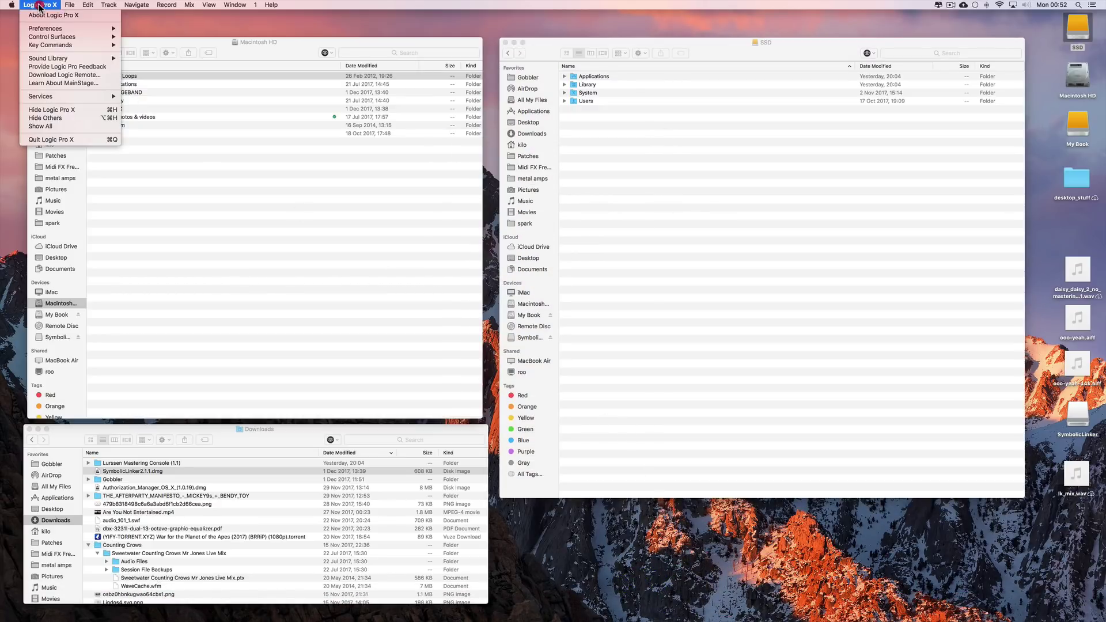
{"action": "mouse_move", "coordinate": [61, 58]}
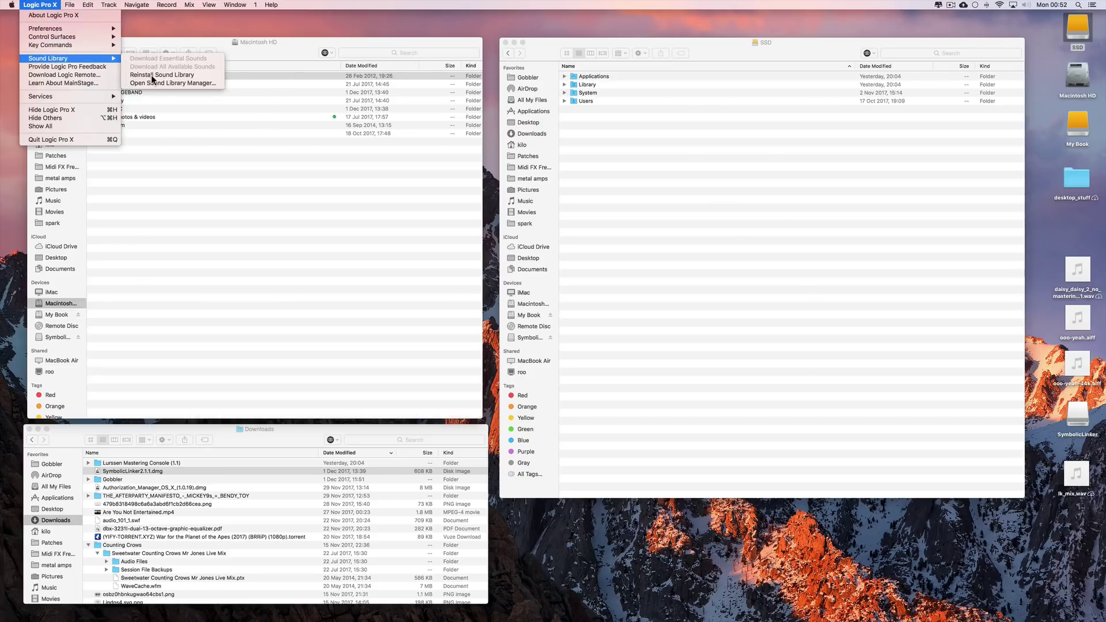
{"action": "left_click", "coordinate": [160, 80]}
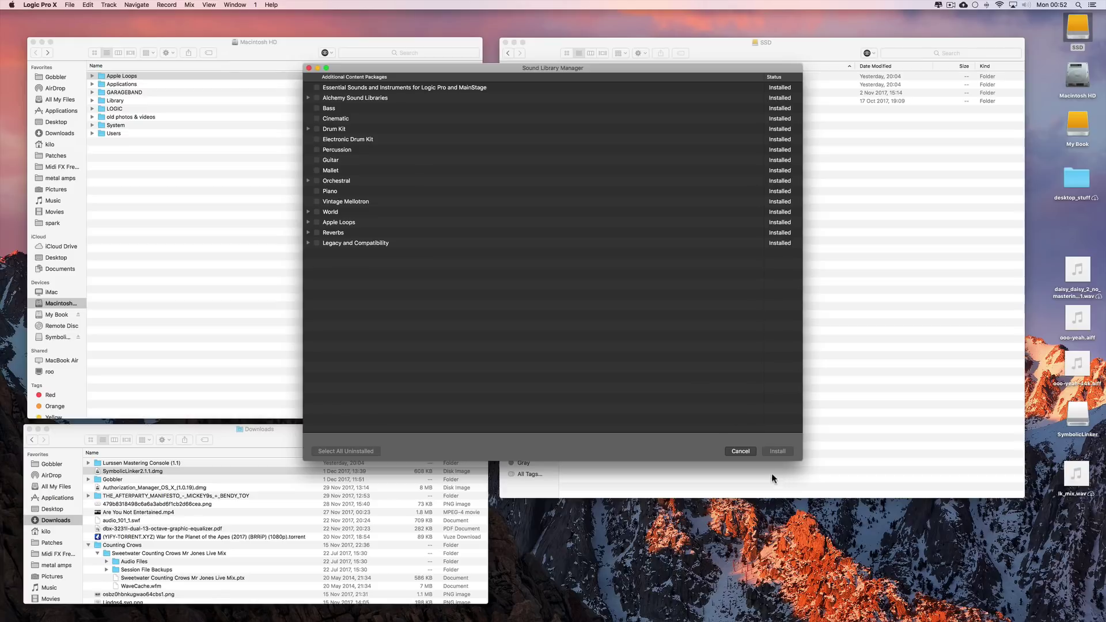
{"action": "left_click", "coordinate": [741, 451]}
- Create a new project with a Drummer track and browse the Apple Loops in the Loop Browser
{"action": "left_click", "coordinate": [70, 5]}
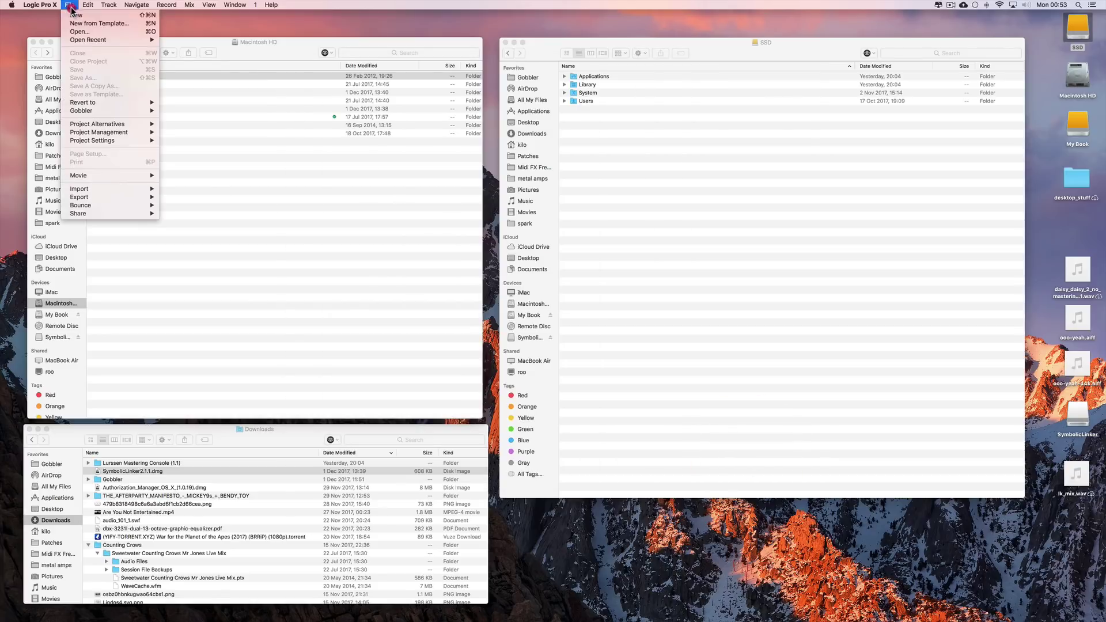
{"action": "left_click", "coordinate": [70, 5]}
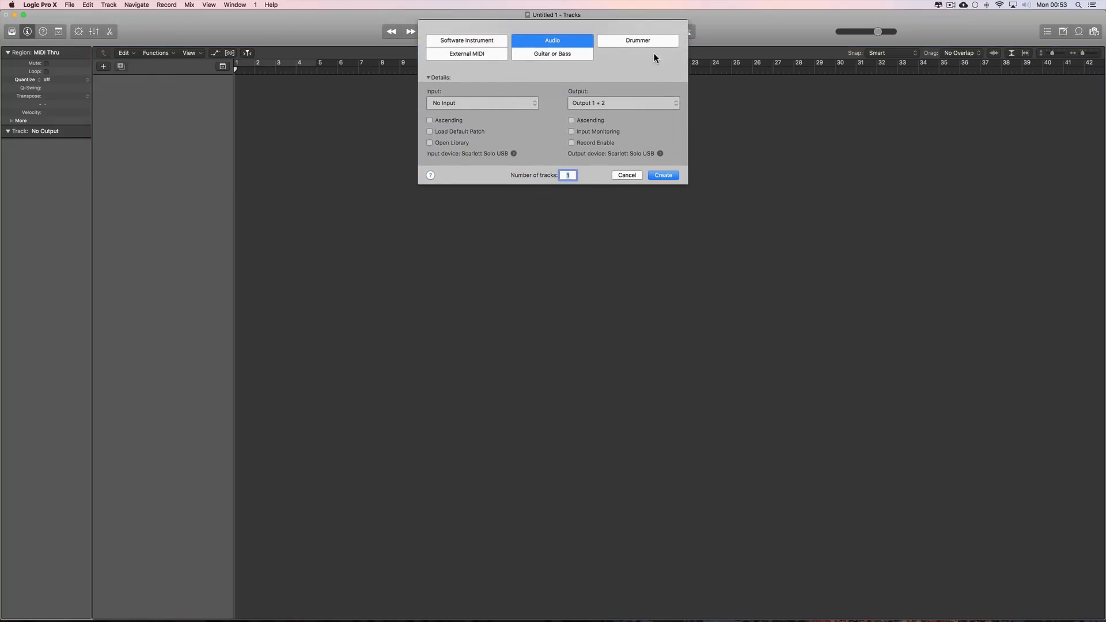
{"action": "left_click", "coordinate": [648, 45]}
{"action": "left_click", "coordinate": [662, 141]}
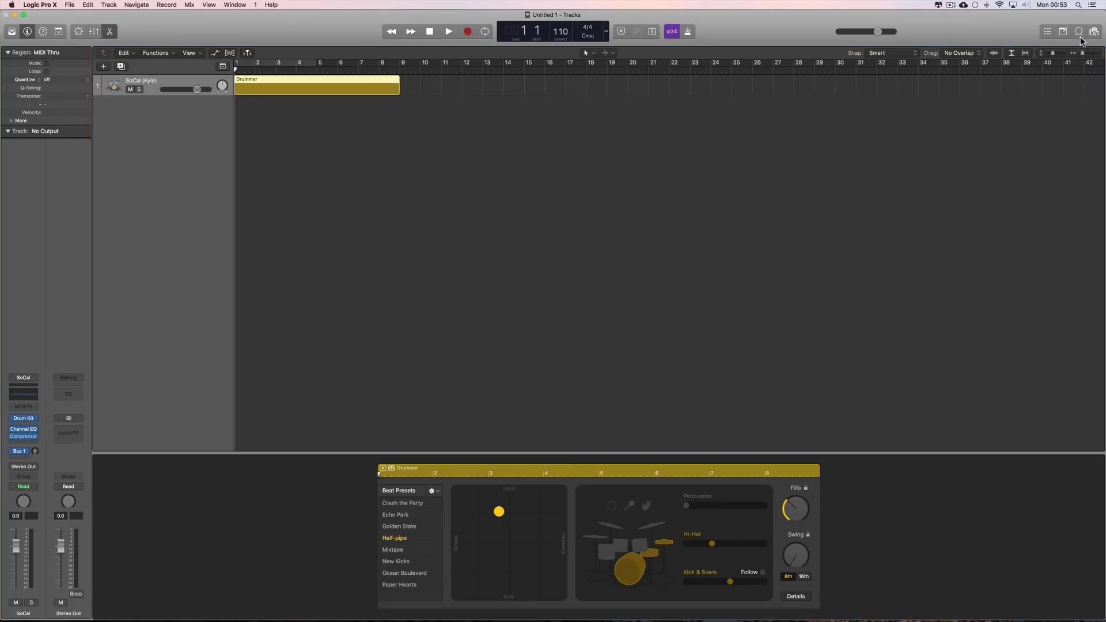
{"action": "left_click", "coordinate": [1079, 31]}
{"action": "scroll", "coordinate": [1023, 156], "scroll_direction": "up", "scroll_amount": 10}
- Quit Logic Pro X and open GarageBand
{"action": "left_click", "coordinate": [50, 7]}
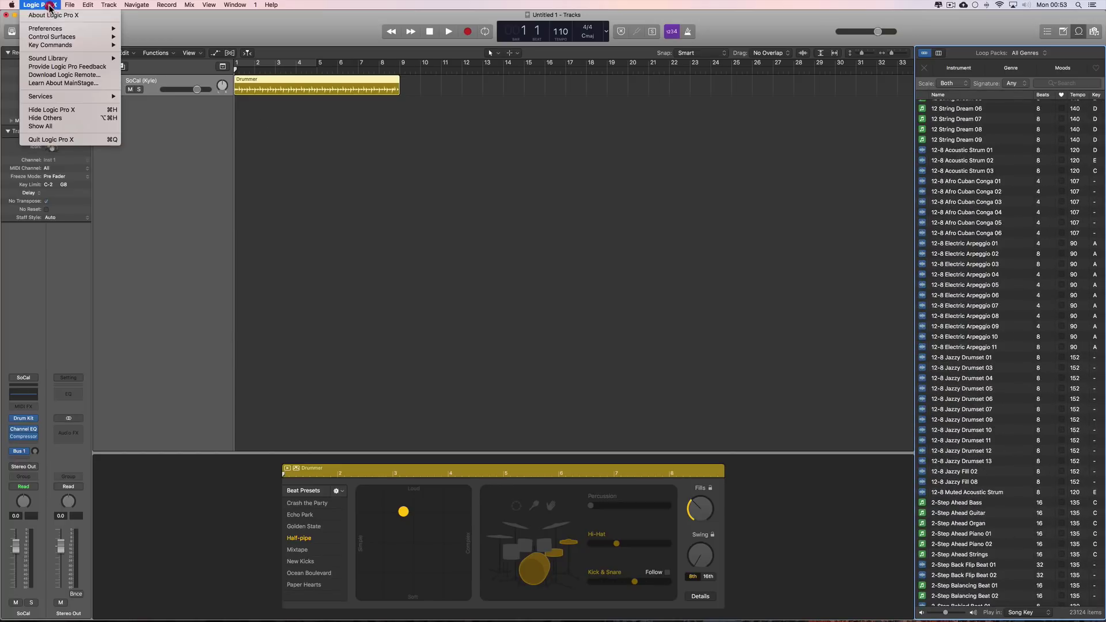
{"action": "left_click", "coordinate": [104, 141]}
{"action": "left_click", "coordinate": [522, 199]}
{"action": "left_click", "coordinate": [704, 605]}
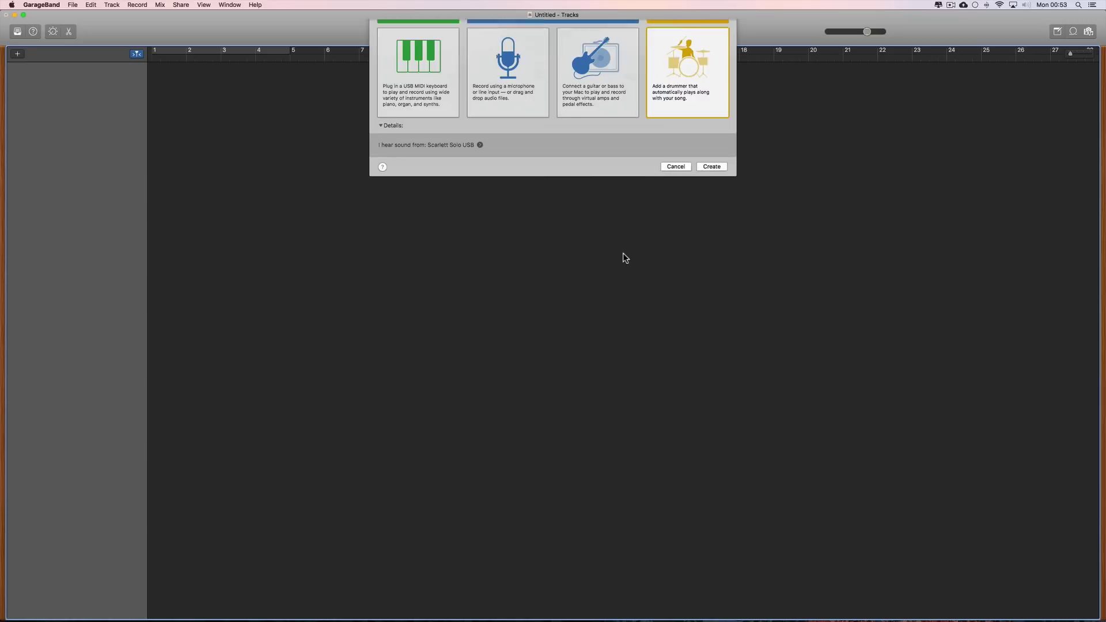
- Create a Drummer track in the GarageBand project and check which Sound Library download options are available
{"action": "left_click", "coordinate": [716, 105]}
{"action": "left_click", "coordinate": [712, 193]}
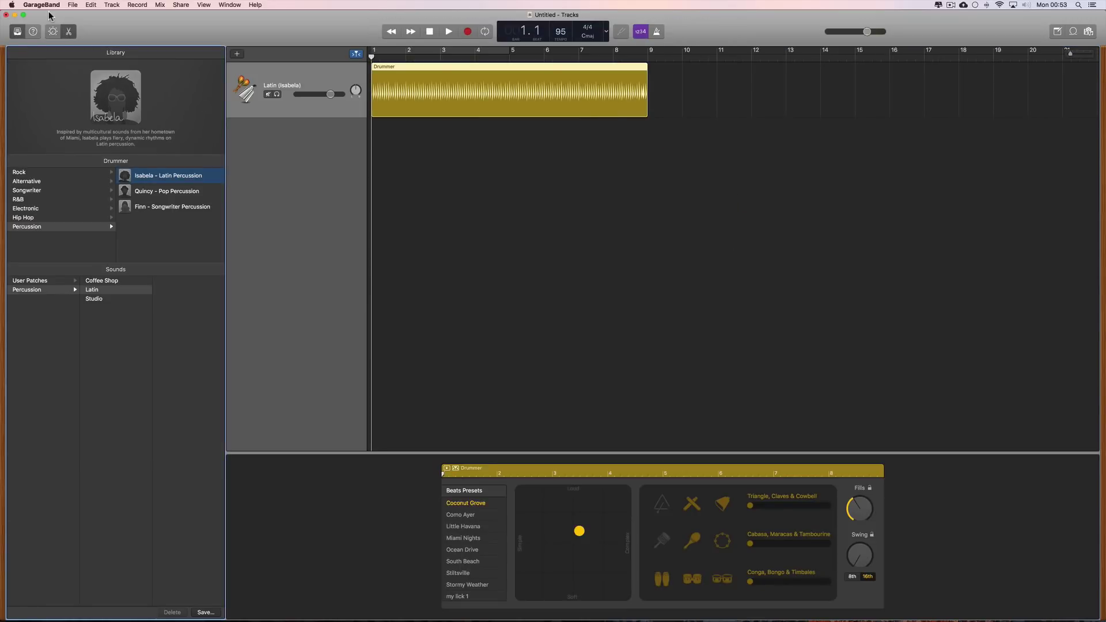
{"action": "left_click", "coordinate": [46, 5]}
{"action": "mouse_move", "coordinate": [51, 42]}
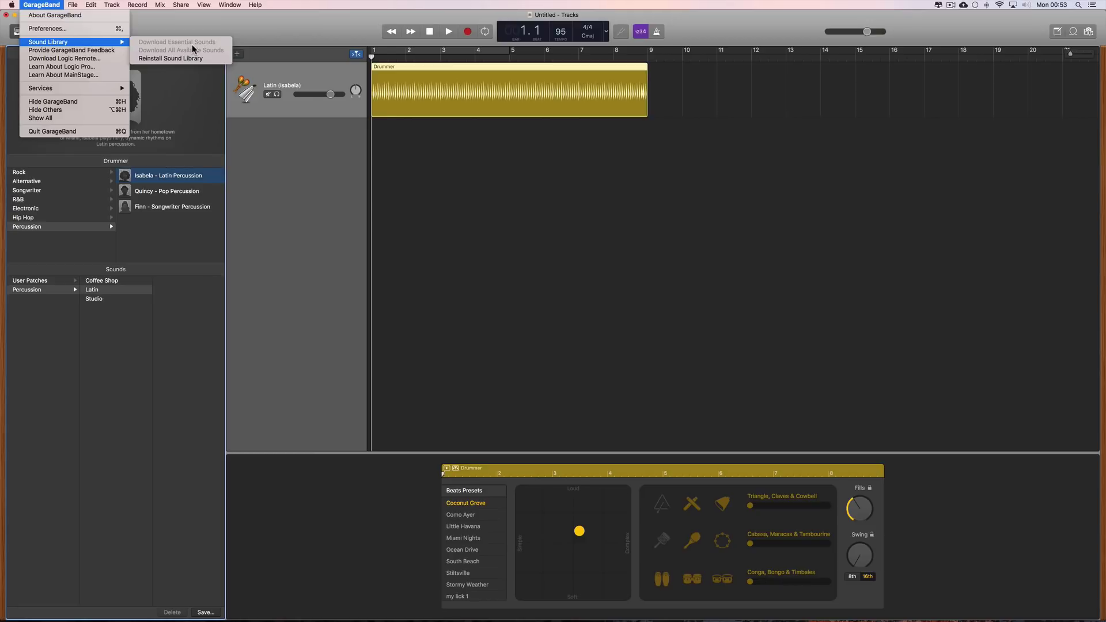
{"action": "left_click", "coordinate": [1072, 33]}
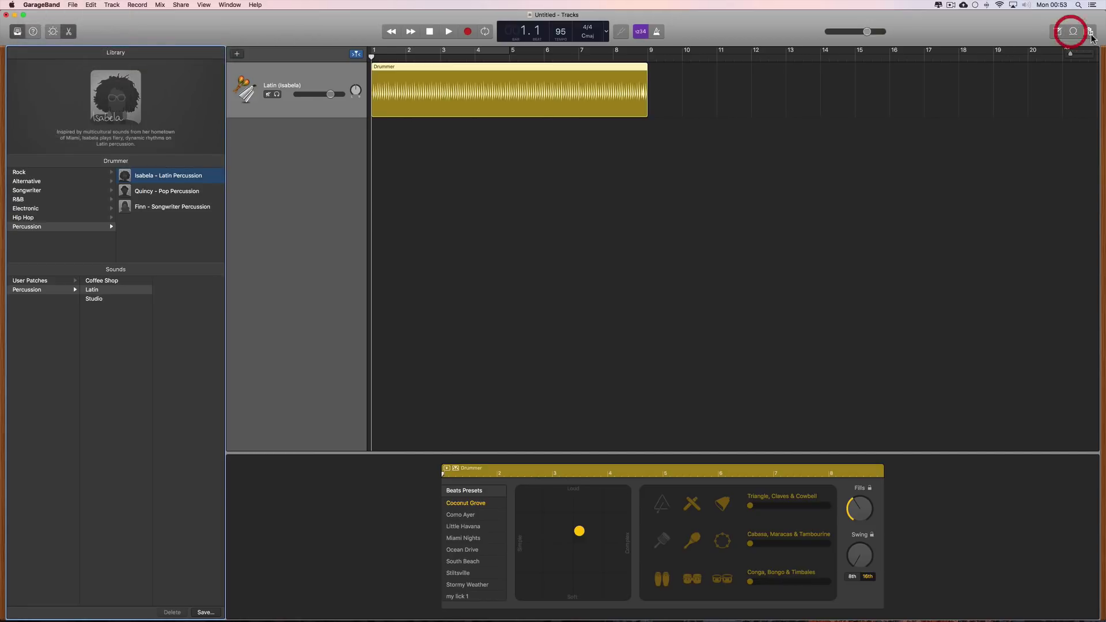
- Browse the Apple Loops in GarageBand's Loop Browser and filter the loop packs to My Loops
{"action": "left_click", "coordinate": [1074, 31]}
{"action": "scroll", "coordinate": [1012, 427], "scroll_direction": "down", "scroll_amount": 3}
{"action": "scroll", "coordinate": [1012, 428], "scroll_direction": "up", "scroll_amount": 3}
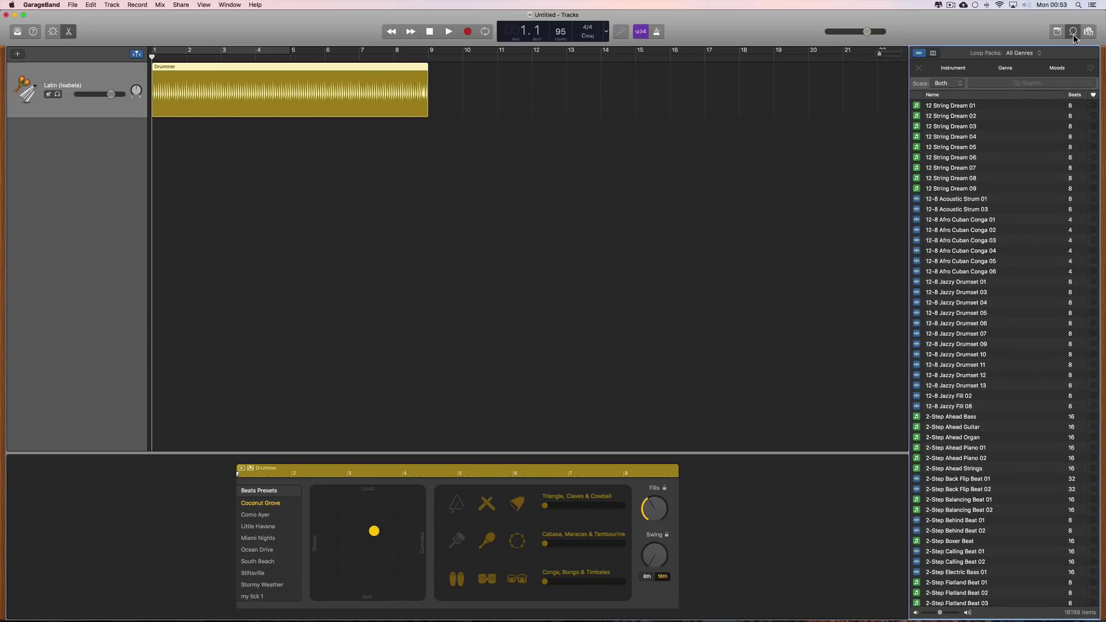
{"action": "left_click", "coordinate": [1032, 54]}
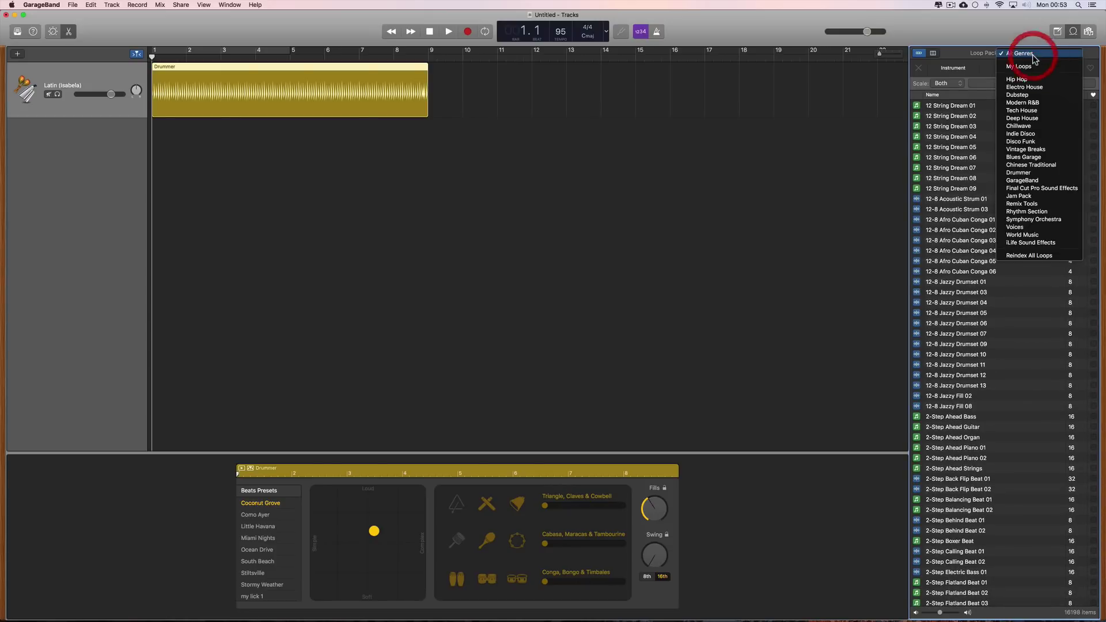
{"action": "left_click", "coordinate": [1020, 71]}
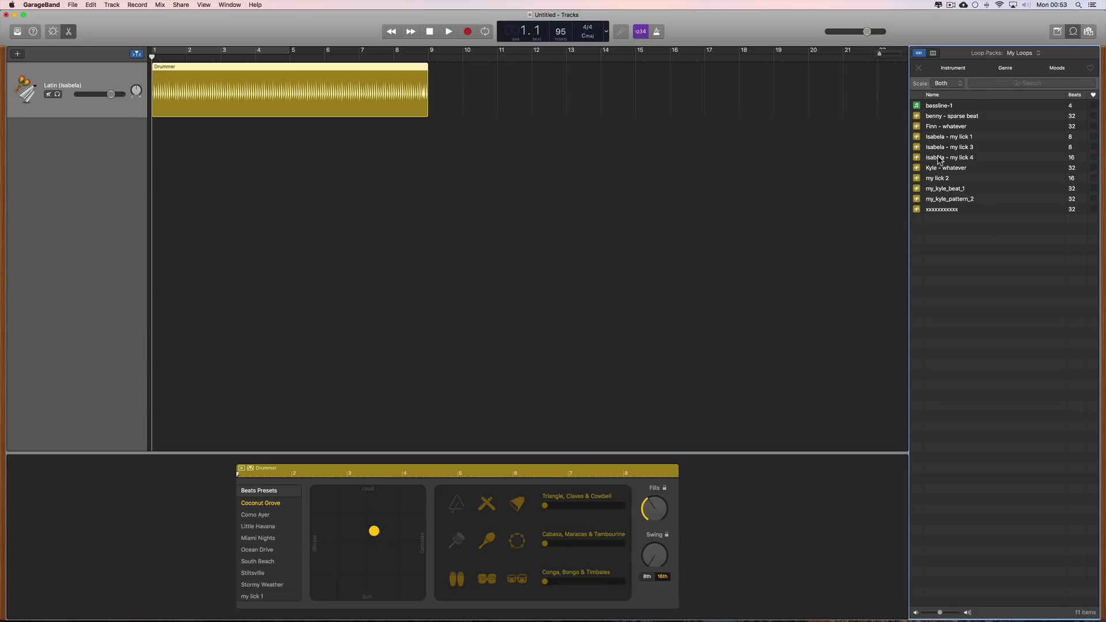
- Quit GarageBand without saving the project
{"action": "left_click", "coordinate": [42, 8]}
{"action": "left_click", "coordinate": [75, 133]}
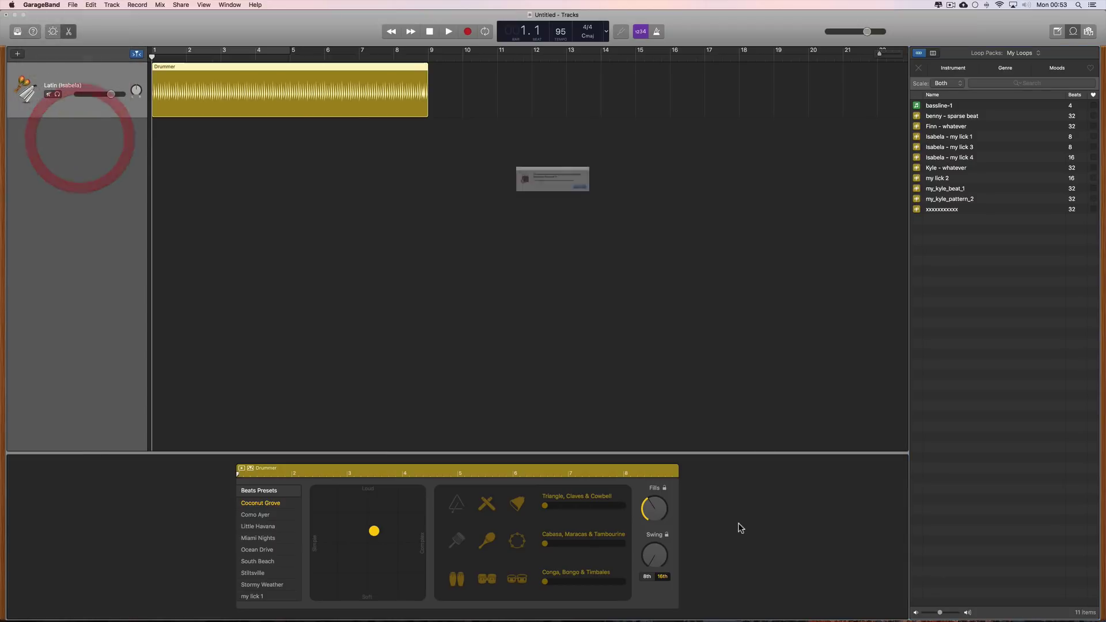
{"action": "left_click", "coordinate": [523, 199]}
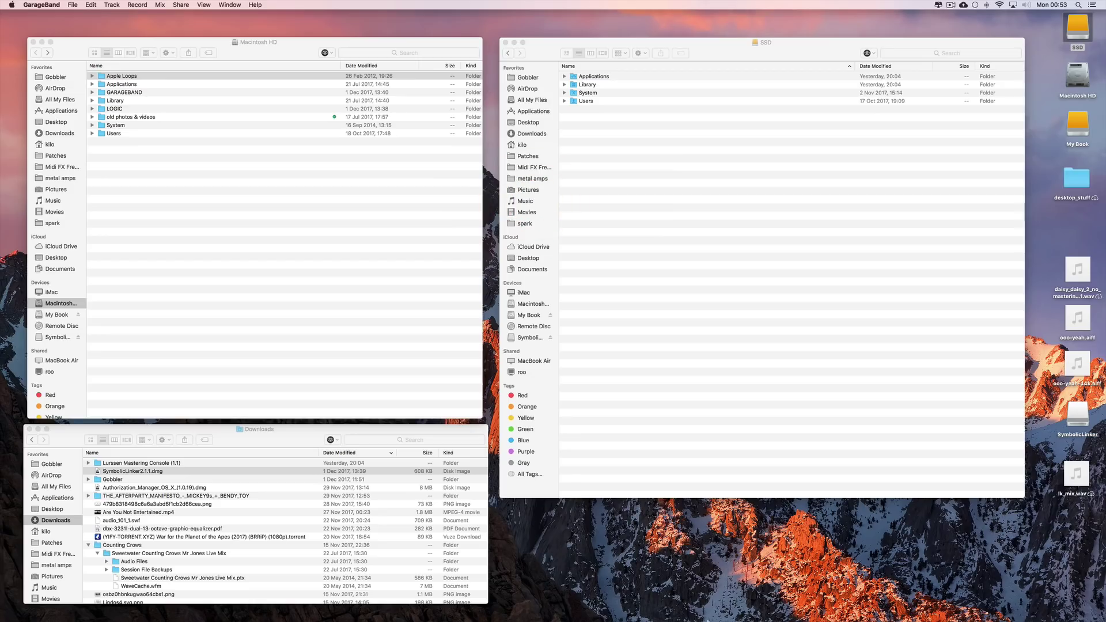
- Switch to Logic Pro X and create a new project with a Rock Drummer track
{"action": "left_click", "coordinate": [670, 602]}
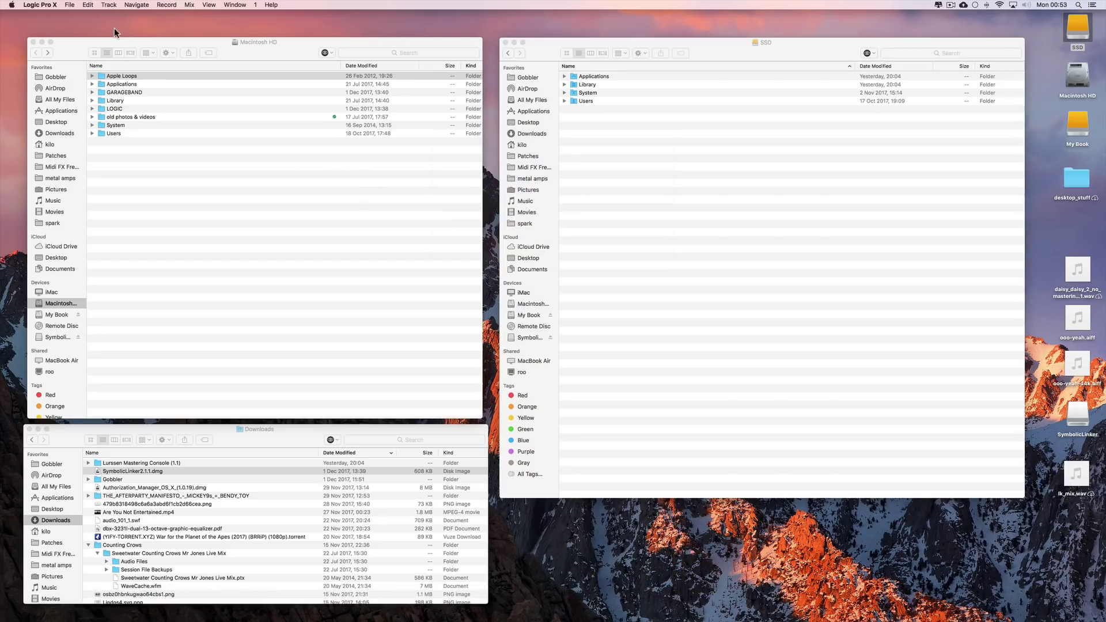
{"action": "left_click", "coordinate": [69, 5]}
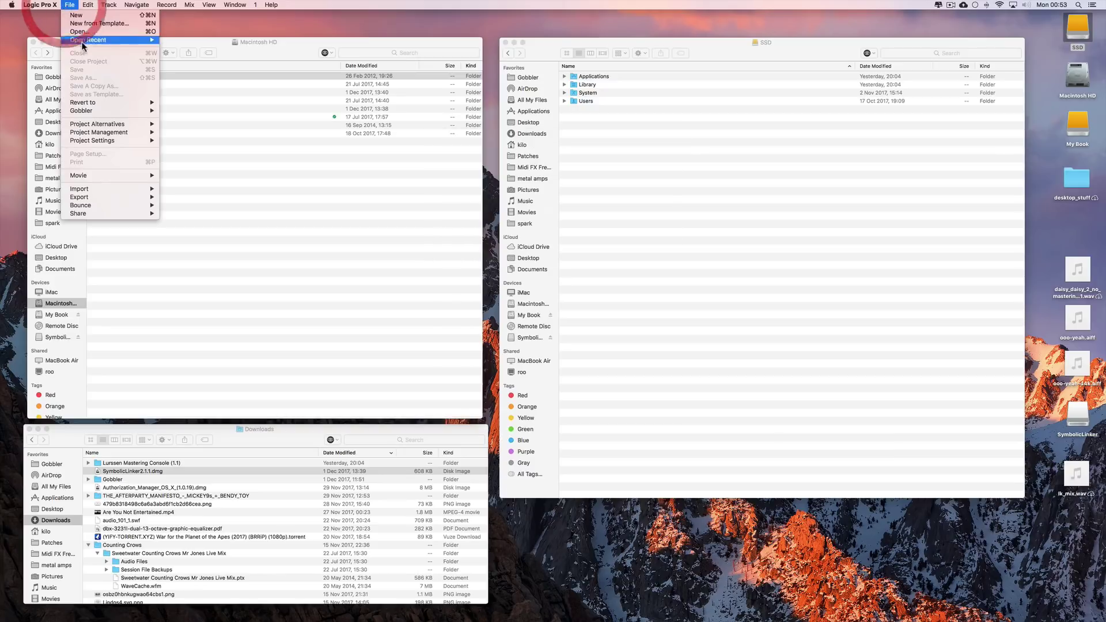
{"action": "left_click", "coordinate": [76, 24]}
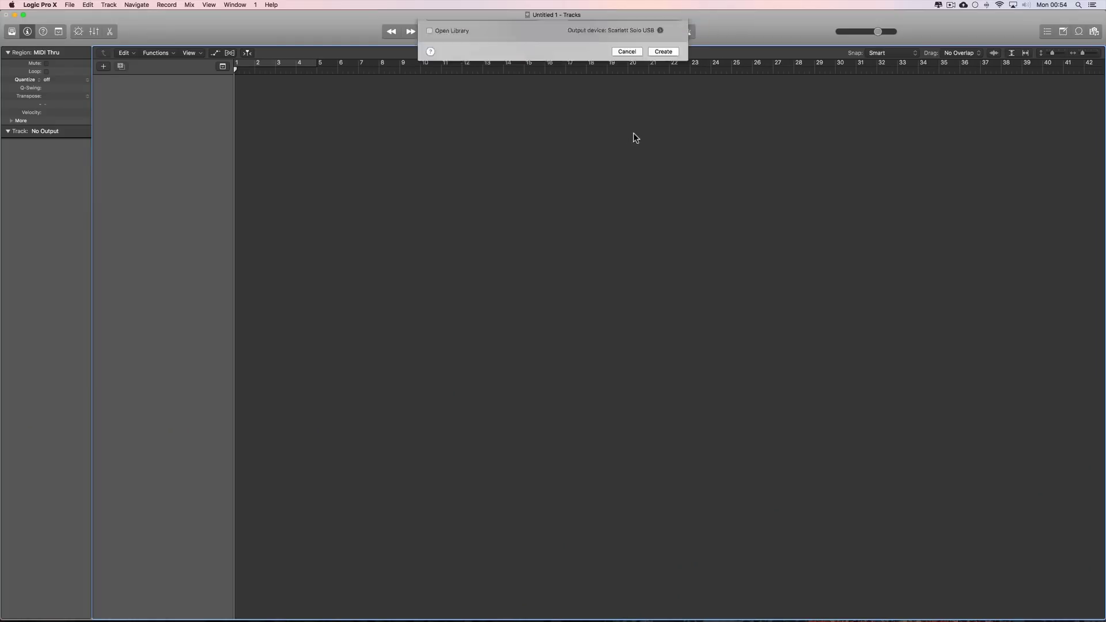
{"action": "left_click", "coordinate": [637, 36]}
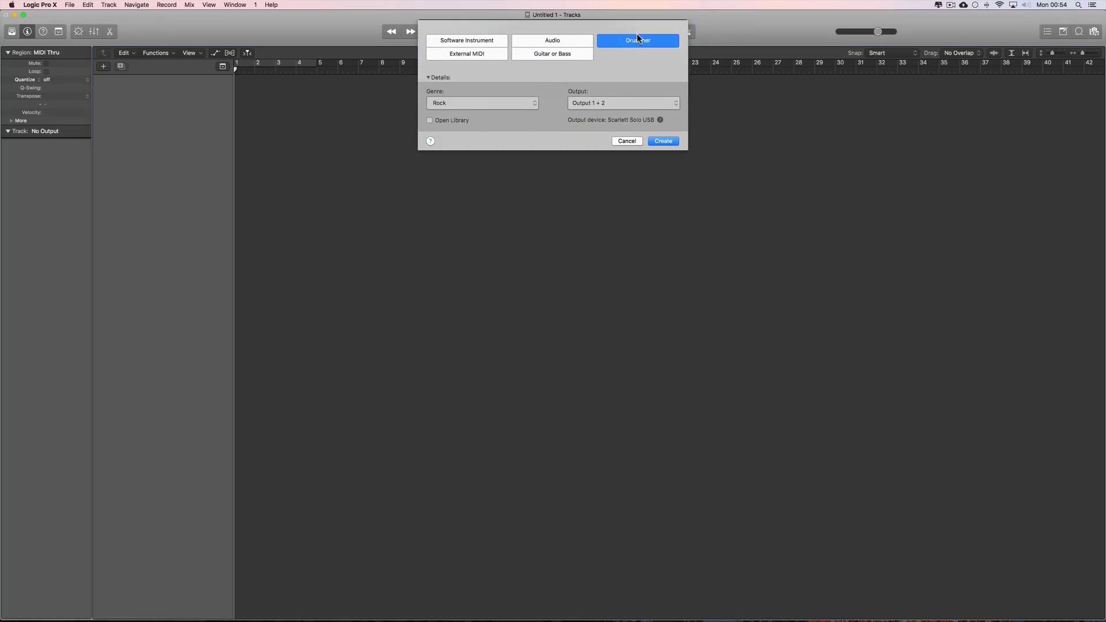
{"action": "left_click", "coordinate": [674, 143]}
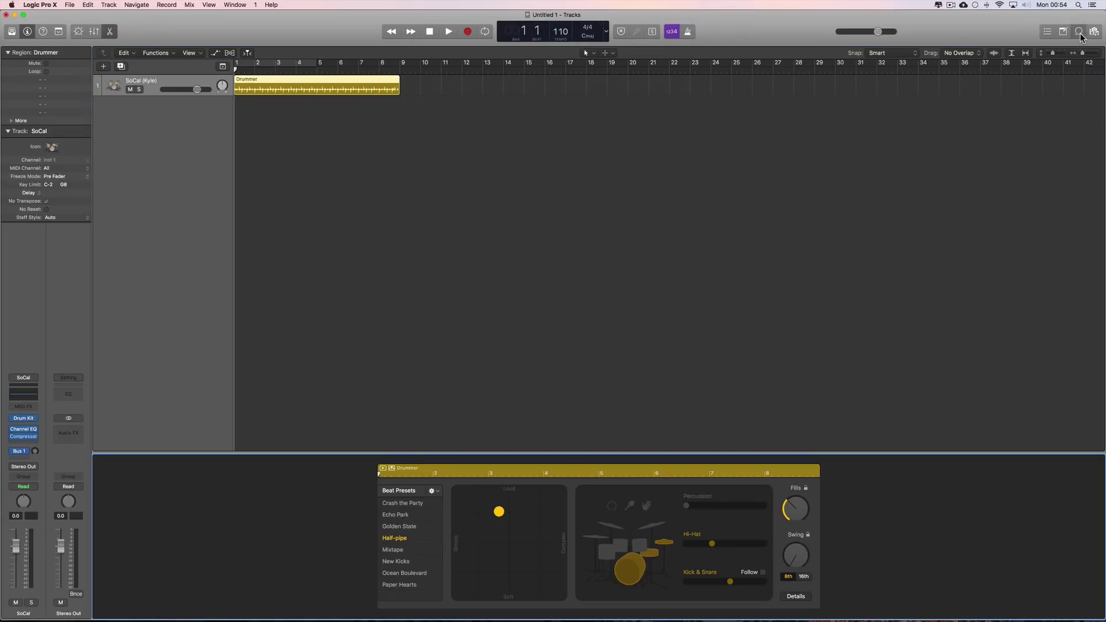
- Display My Loops in Logic's Loop Browser to check the user loops, and close the browser
{"action": "left_click", "coordinate": [1079, 32]}
{"action": "left_click", "coordinate": [1028, 53]}
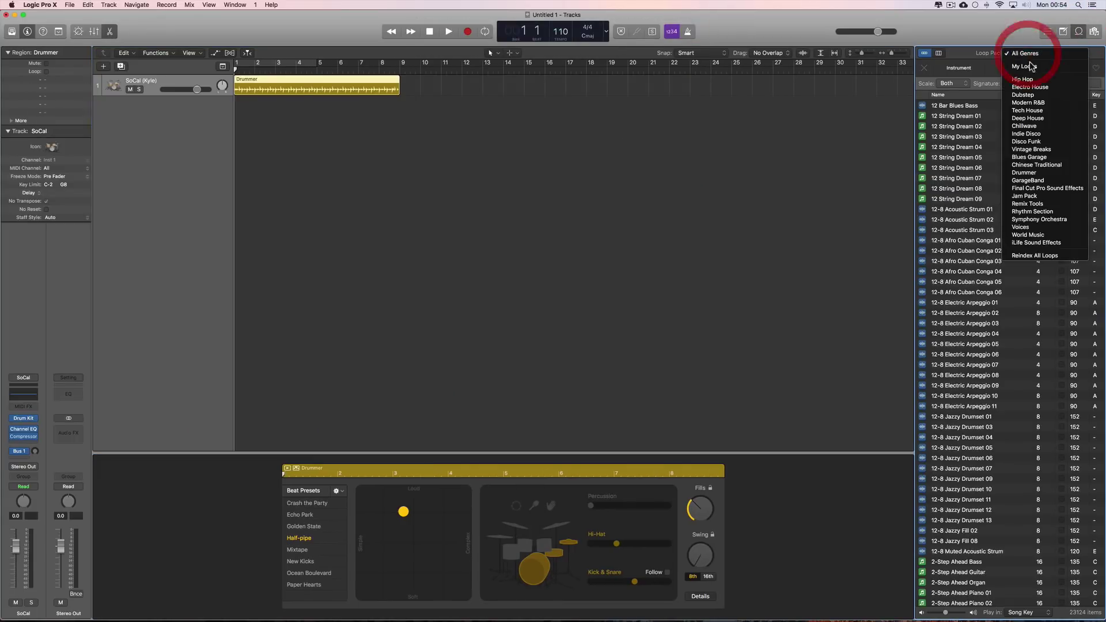
{"action": "left_click", "coordinate": [1031, 67]}
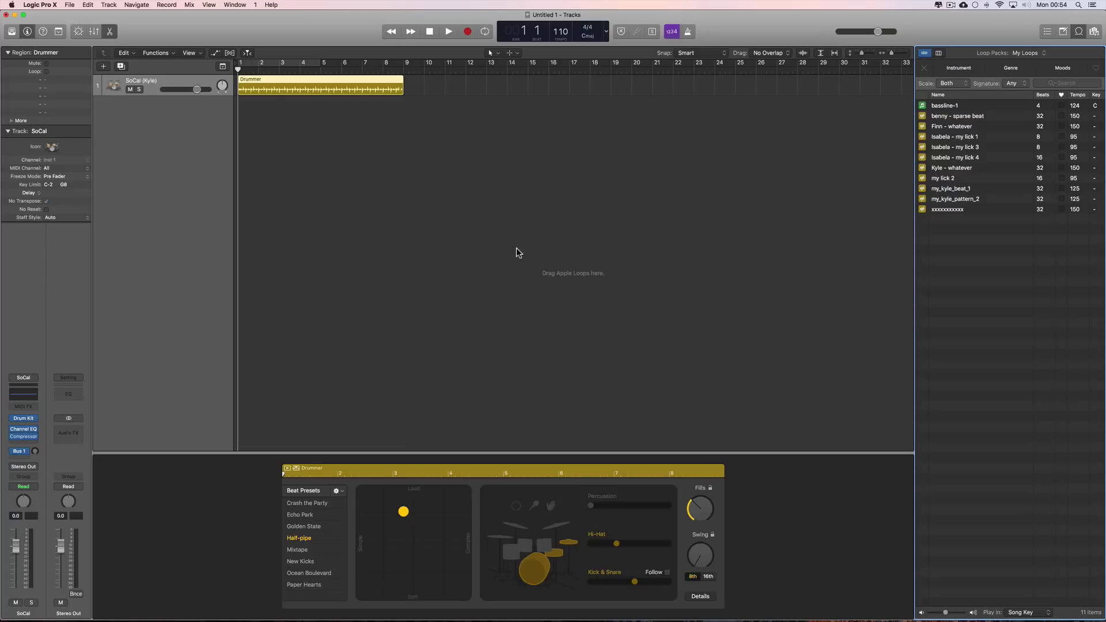
{"action": "left_click", "coordinate": [1079, 31]}
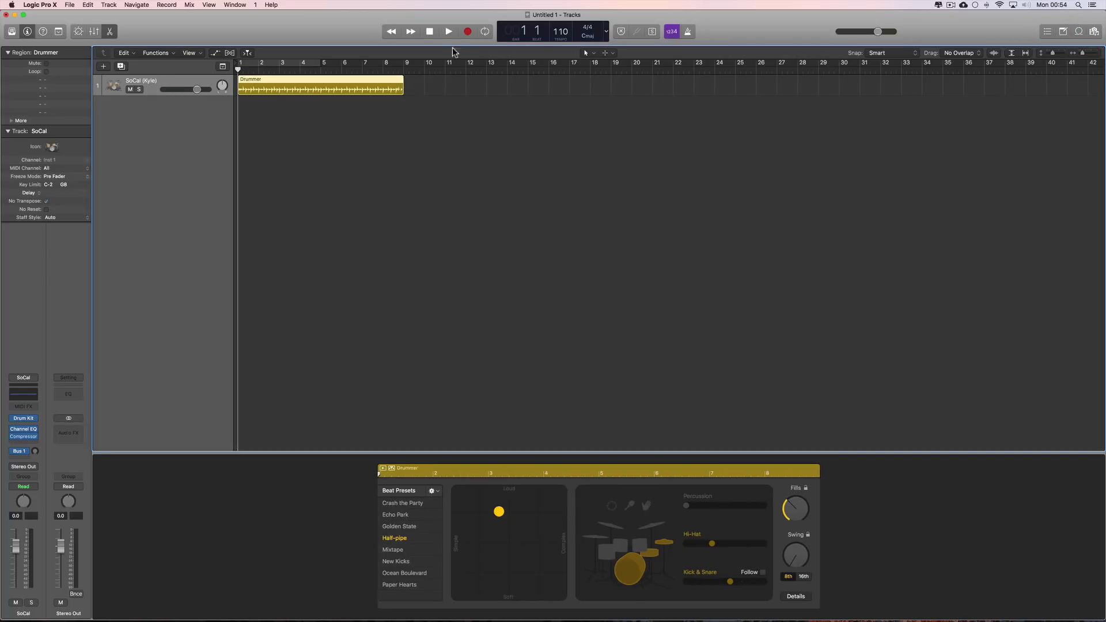
- Add a software instrument track with the Library open and view the User Patches among its sounds
{"action": "left_click", "coordinate": [105, 66]}
{"action": "left_click", "coordinate": [463, 40]}
{"action": "left_click", "coordinate": [663, 151]}
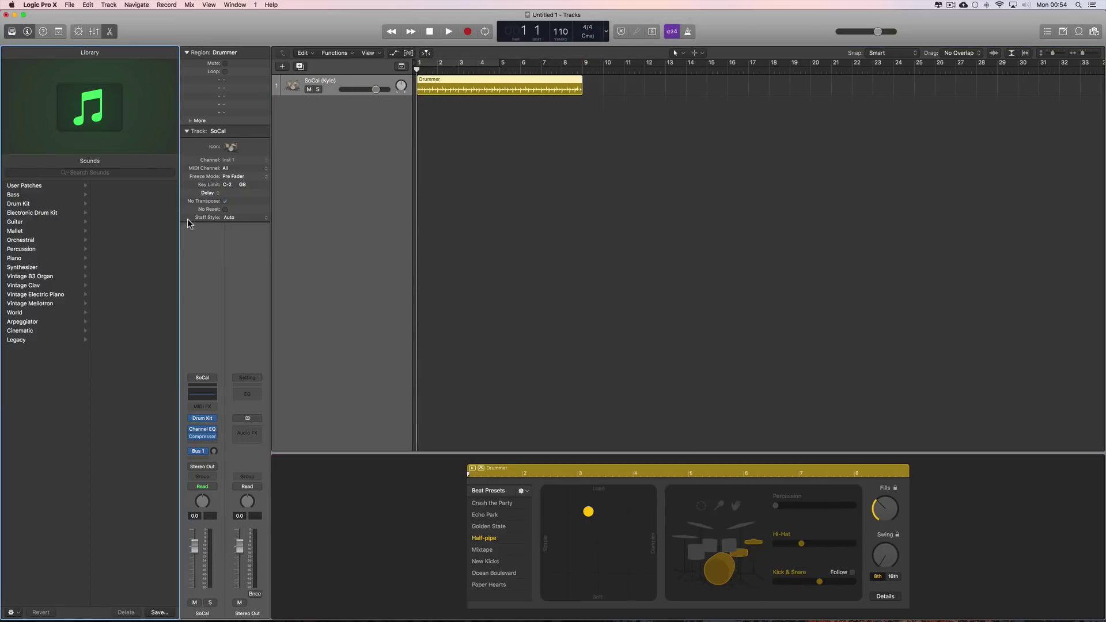
{"action": "left_click", "coordinate": [26, 187]}
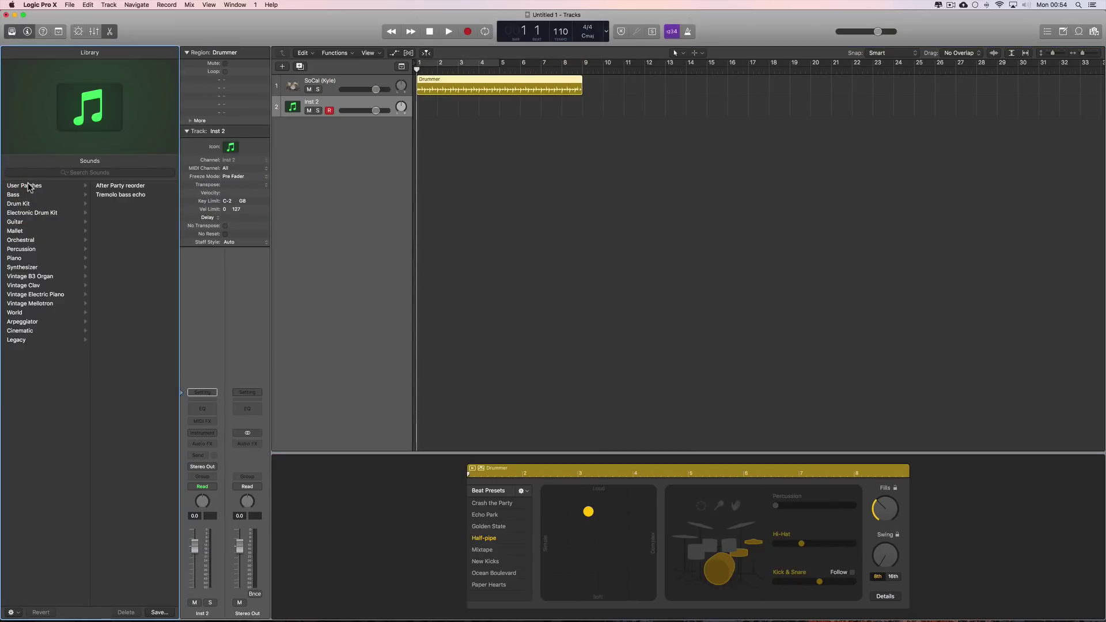
{"action": "left_click", "coordinate": [20, 196]}
{"action": "left_click", "coordinate": [23, 185]}
{"action": "left_click", "coordinate": [282, 66]}
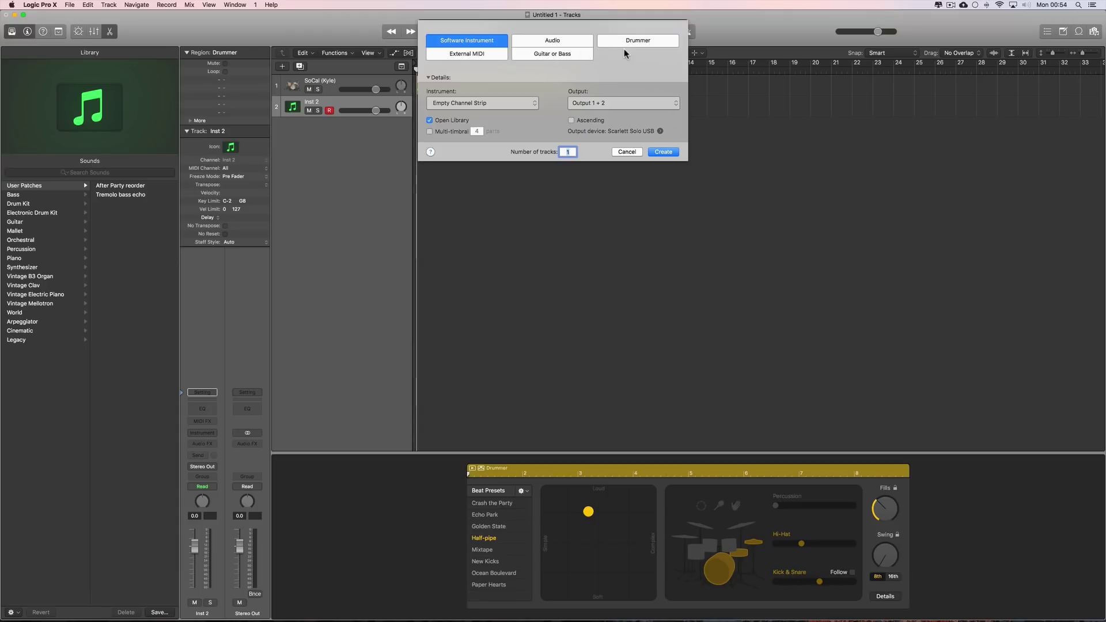
{"action": "left_click", "coordinate": [636, 154]}
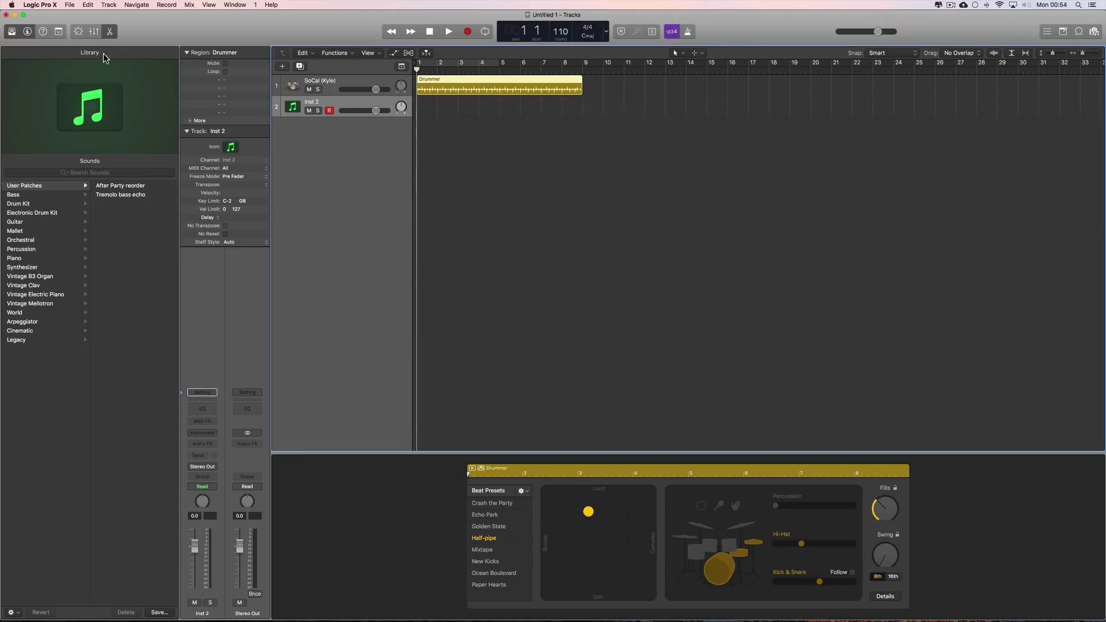
- Quit Logic Pro X without saving the project
{"action": "left_click", "coordinate": [51, 7]}
{"action": "left_click", "coordinate": [85, 140]}
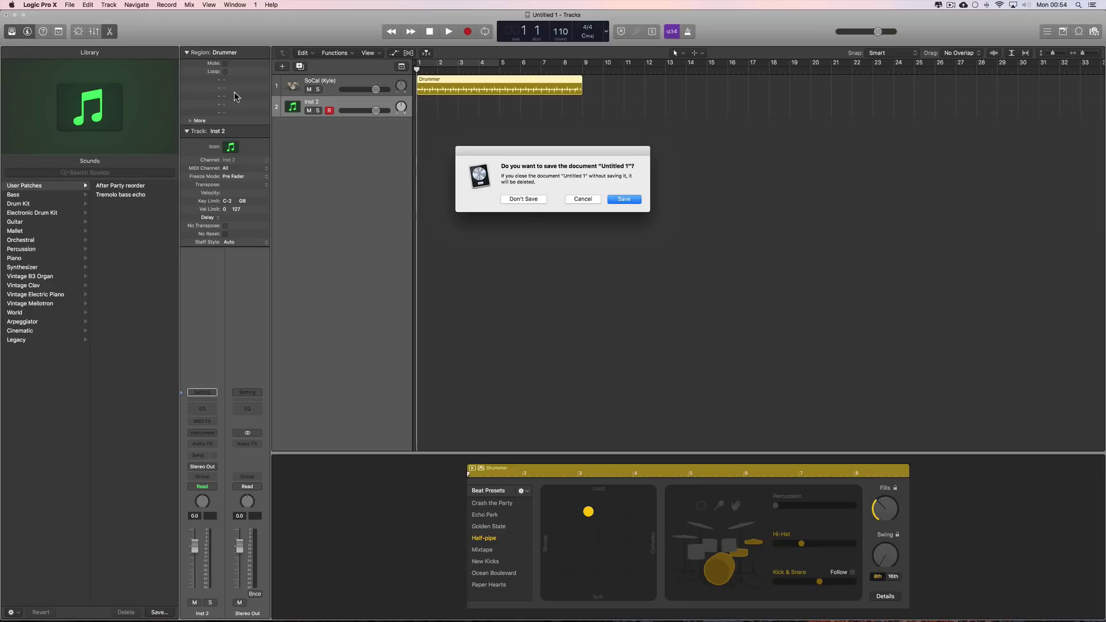
{"action": "left_click", "coordinate": [515, 200]}
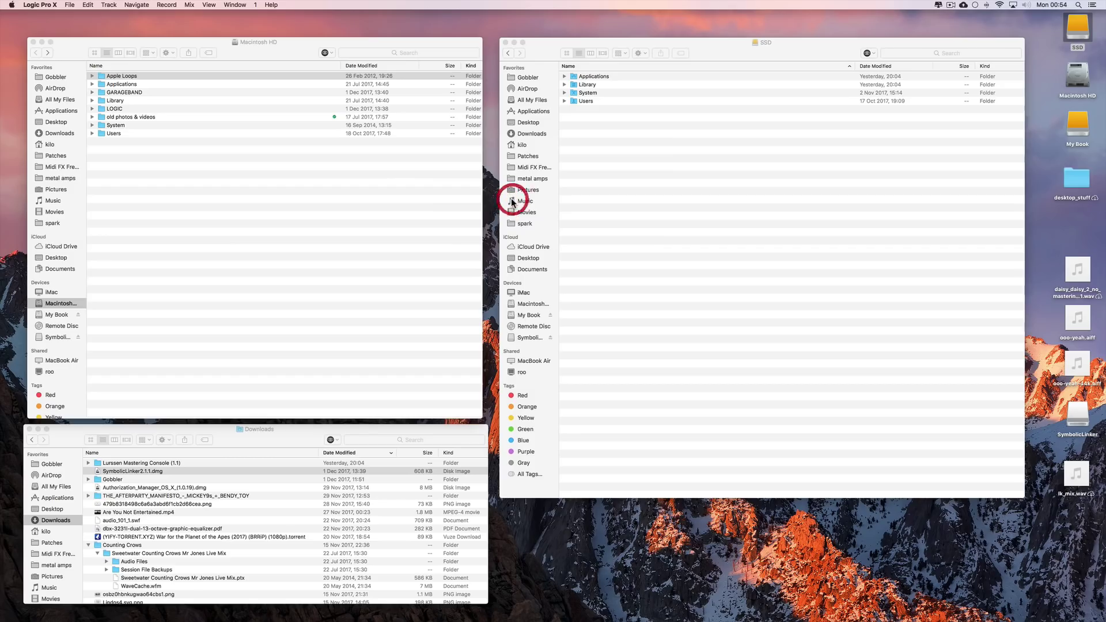
- Check the size of the LOGIC folder on Macintosh HD in its Info window and move that window aside
{"action": "left_click_drag", "start_coordinate": [271, 53], "coordinate": [281, 49]}
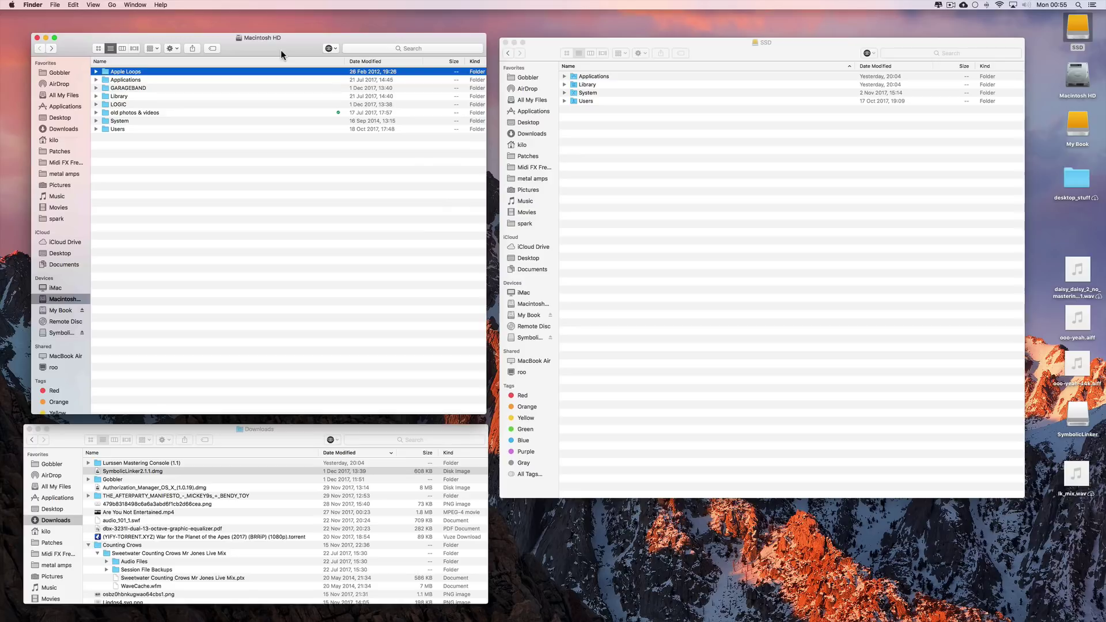
{"action": "left_click", "coordinate": [107, 105]}
{"action": "right_click", "coordinate": [107, 106]}
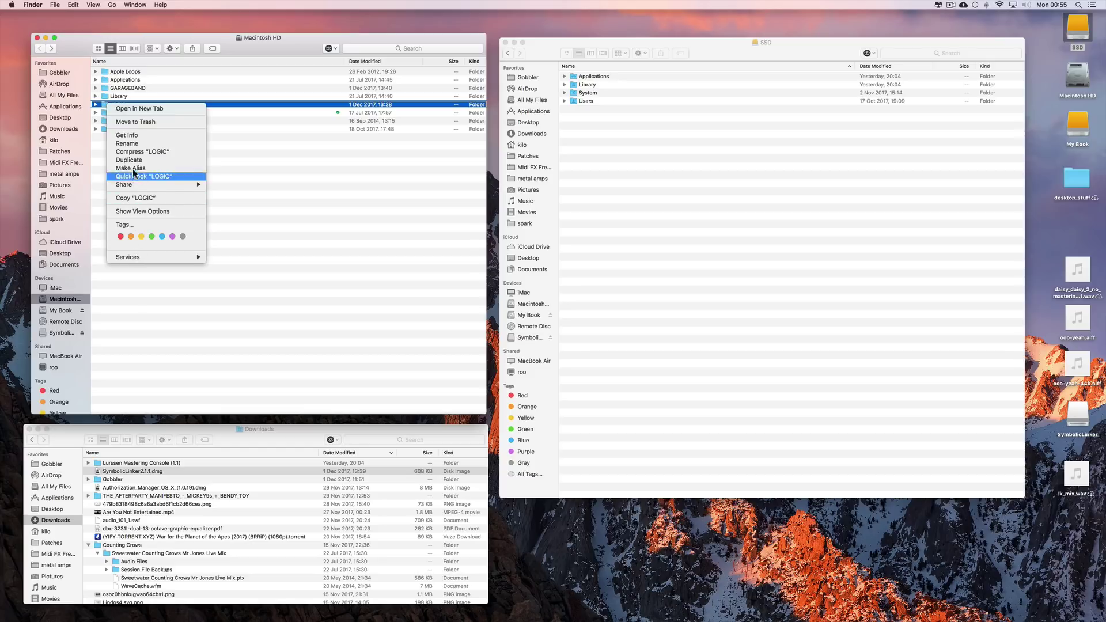
{"action": "left_click", "coordinate": [135, 139]}
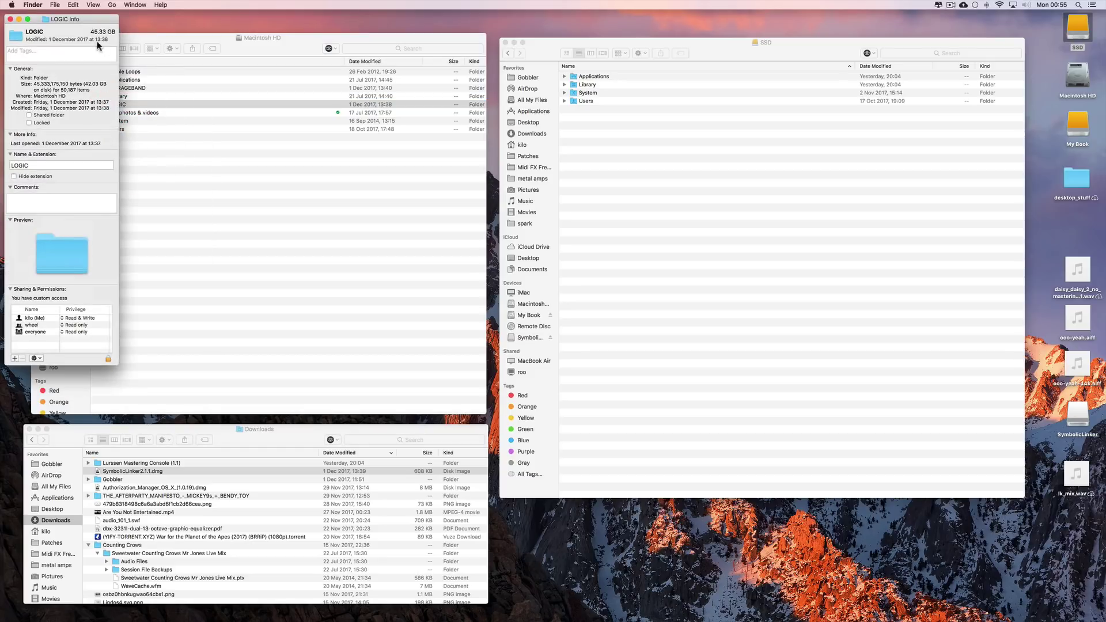
{"action": "left_click_drag", "start_coordinate": [91, 19], "coordinate": [391, 37]}
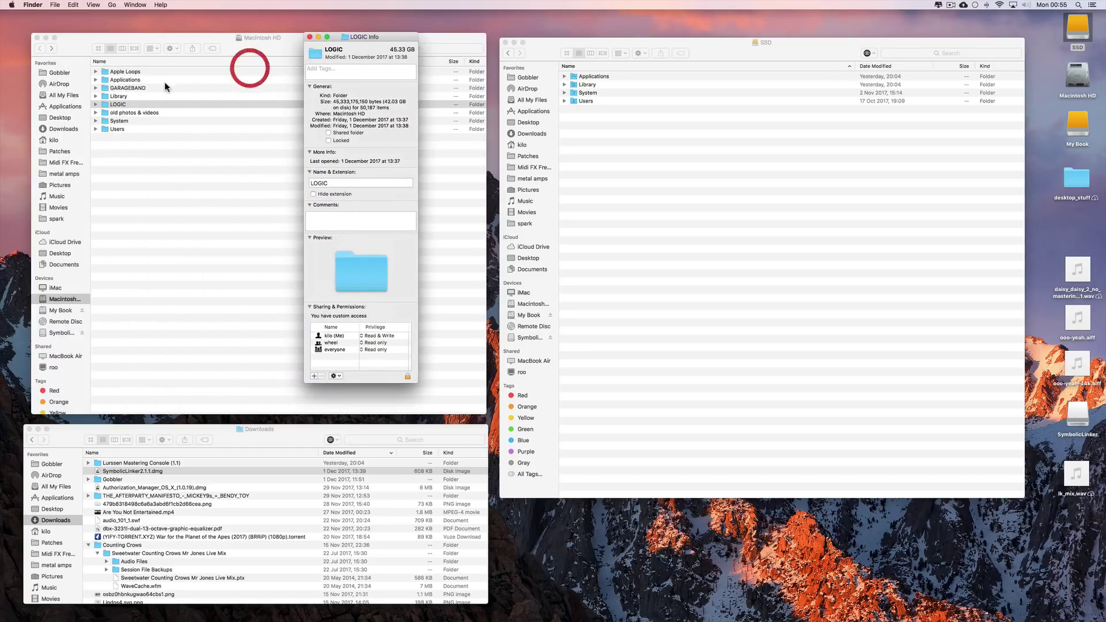
- Check the size of the GARAGEBAND folder in its Info window, placing it beside the LOGIC one
{"action": "left_click", "coordinate": [141, 89]}
{"action": "right_click", "coordinate": [139, 88]}
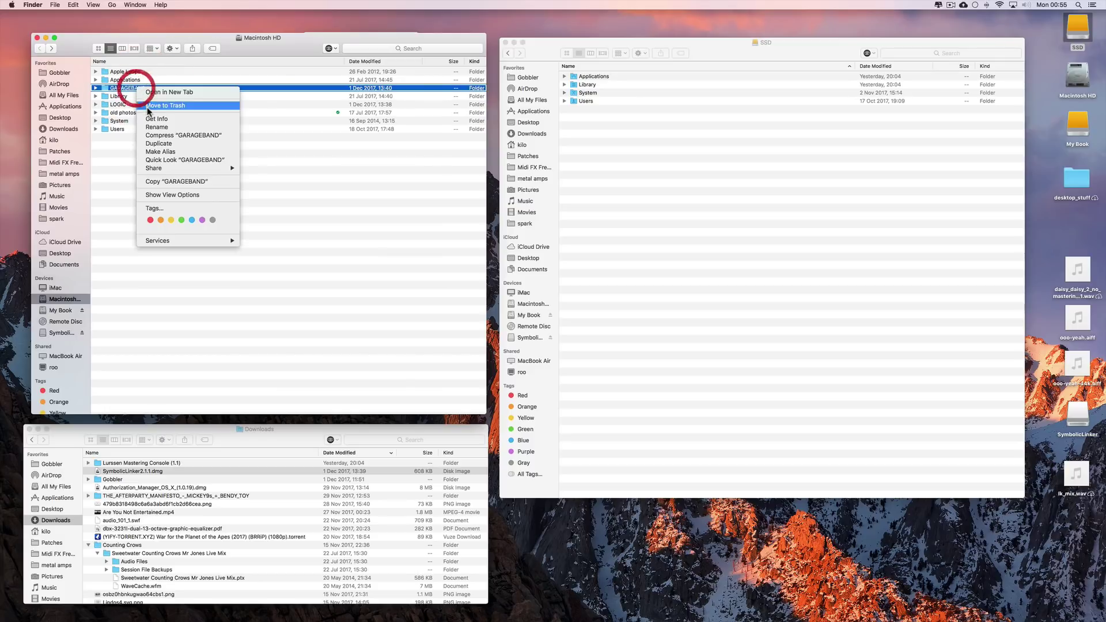
{"action": "left_click", "coordinate": [155, 119]}
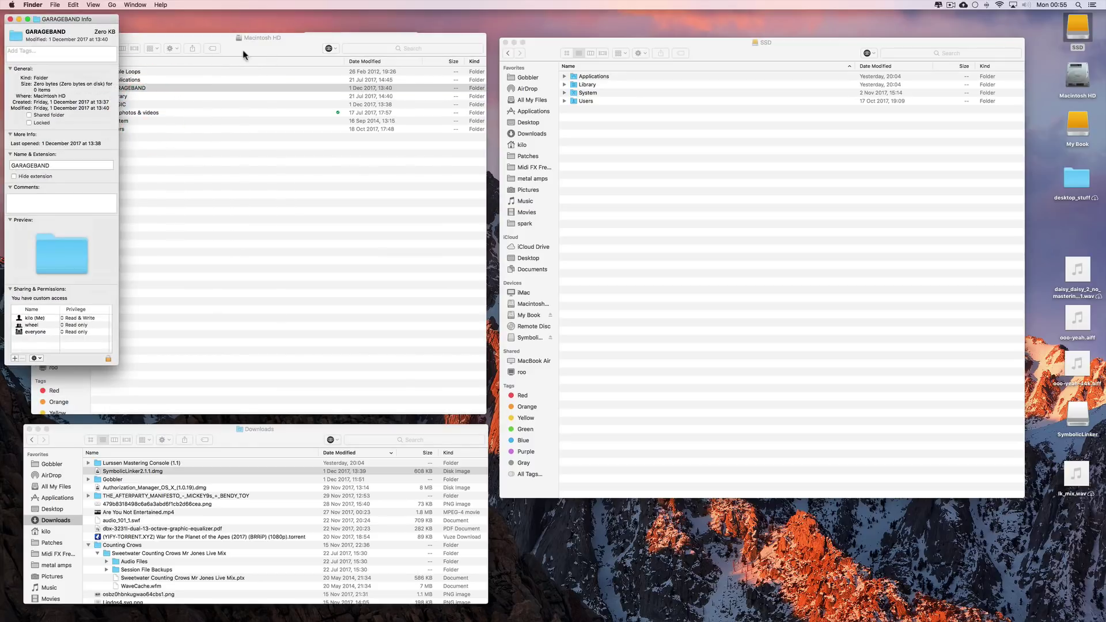
{"action": "left_click_drag", "start_coordinate": [99, 22], "coordinate": [519, 40]}
- Check the size of the Apple Loops folder in its Info window, lining it up with the other two
{"action": "left_click", "coordinate": [365, 42]}
{"action": "left_click_drag", "start_coordinate": [365, 42], "coordinate": [388, 113]}
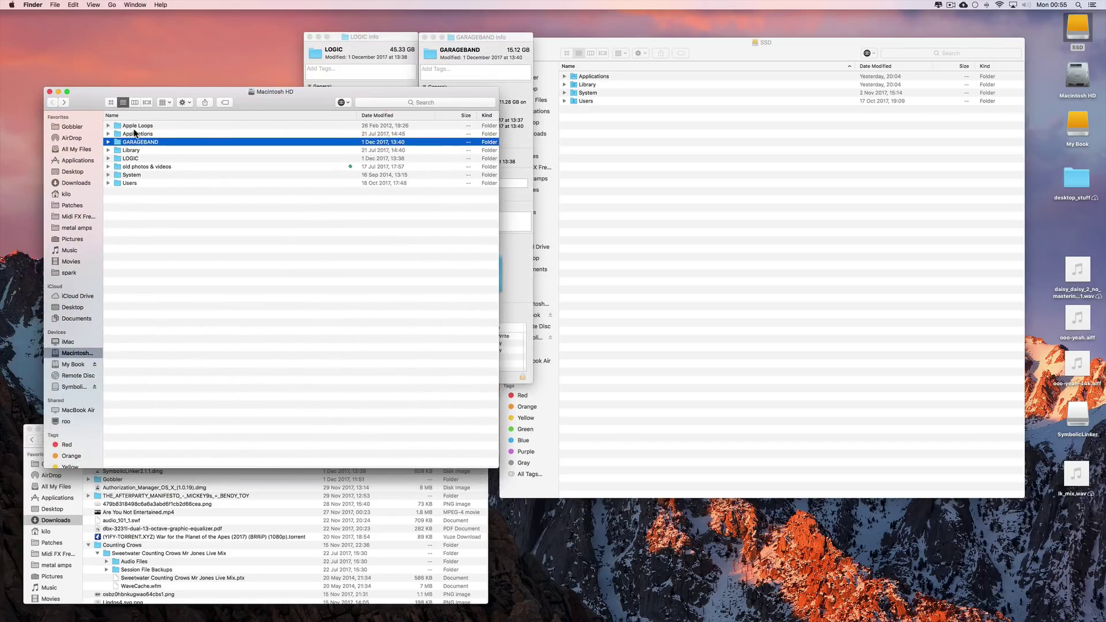
{"action": "right_click", "coordinate": [134, 126]}
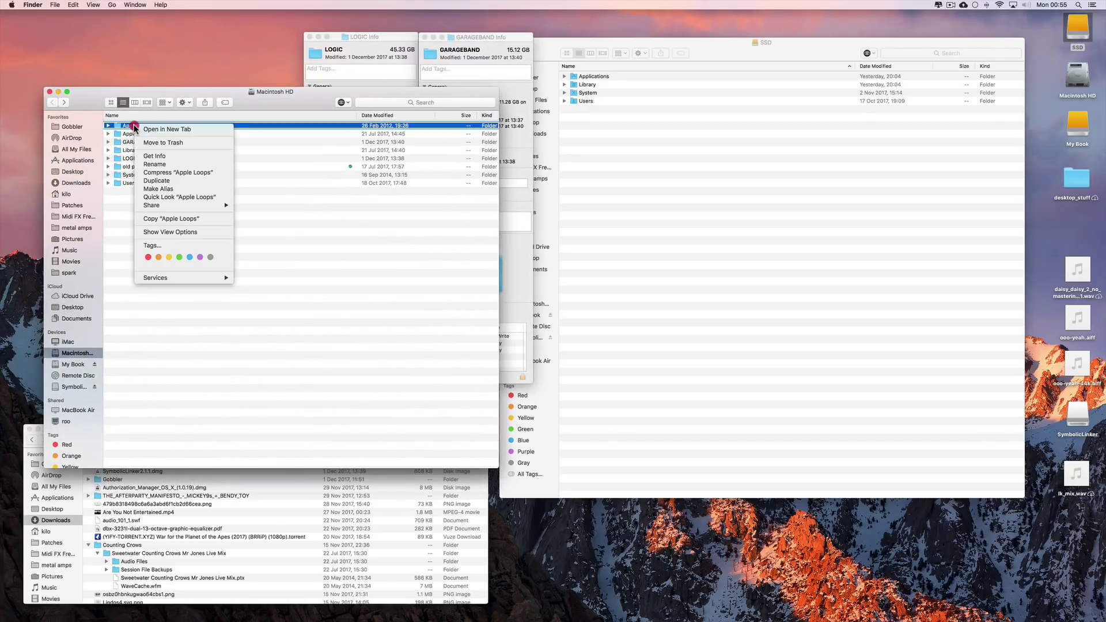
{"action": "left_click", "coordinate": [154, 153]}
{"action": "left_click_drag", "start_coordinate": [99, 40], "coordinate": [276, 37]}
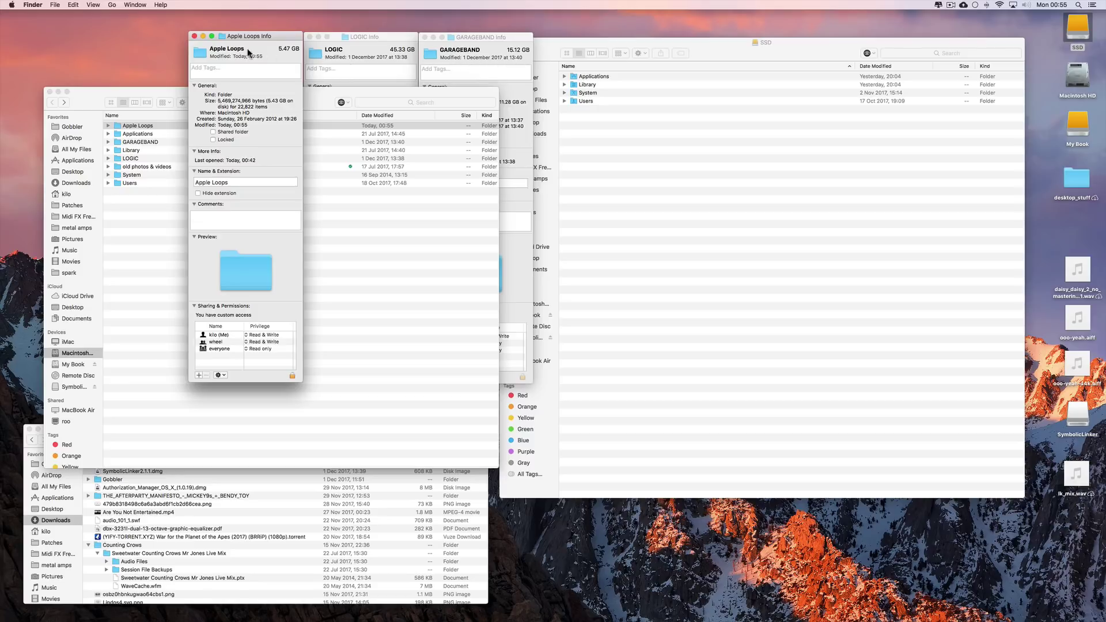
- Close the Apple Loops, LOGIC and GARAGEBAND Info windows and move the Macintosh HD window back above Downloads
{"action": "left_click", "coordinate": [195, 36]}
{"action": "left_click", "coordinate": [310, 37]}
{"action": "left_click", "coordinate": [425, 37]}
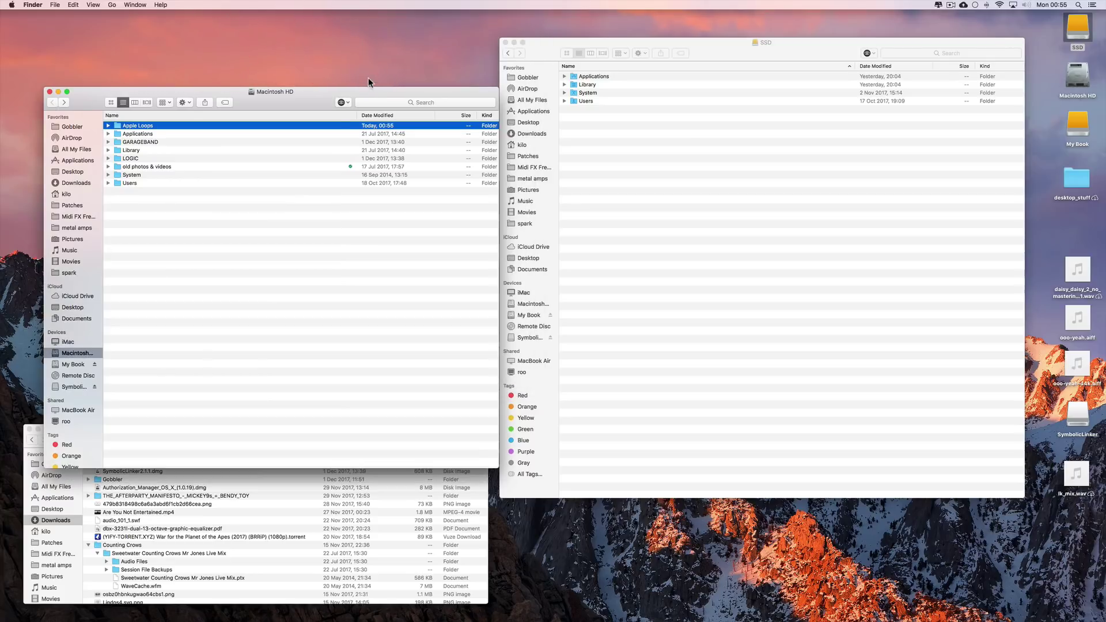
{"action": "left_click_drag", "start_coordinate": [313, 92], "coordinate": [287, 38]}
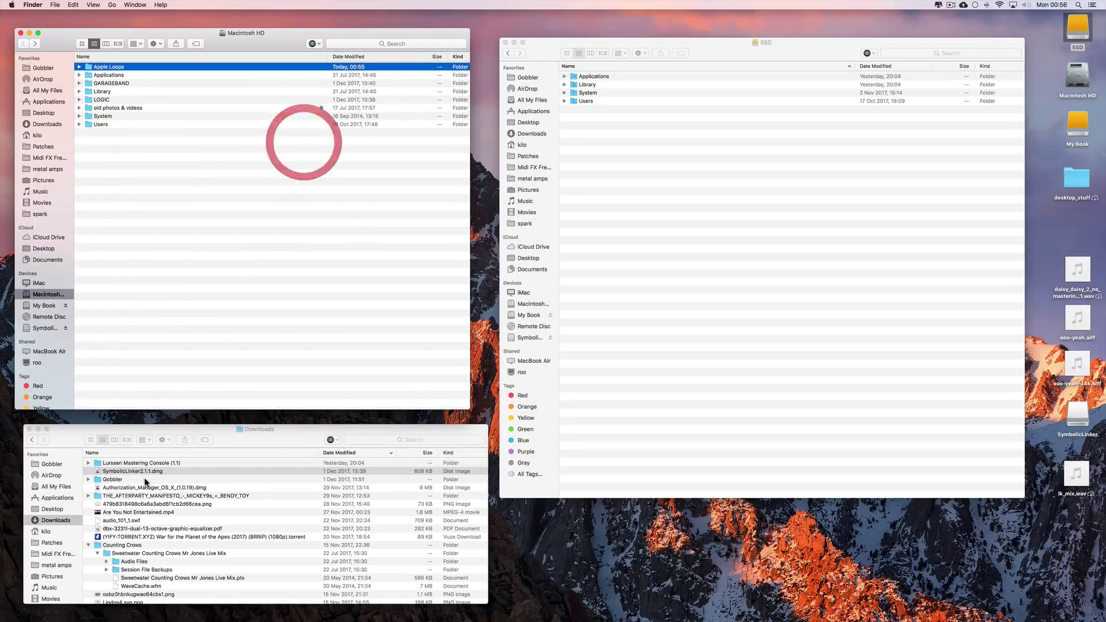
- Select SymbolicLinker2.1.1.dmg in Downloads and return to the Macintosh HD window
{"action": "left_click", "coordinate": [144, 471]}
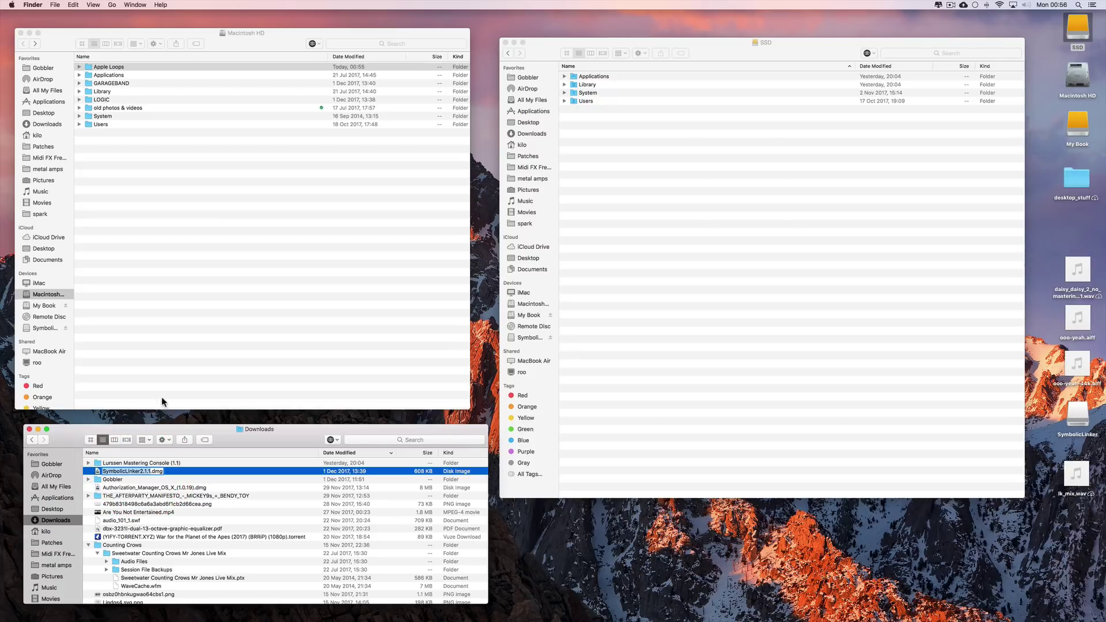
{"action": "left_click_drag", "start_coordinate": [95, 35], "coordinate": [100, 35]}
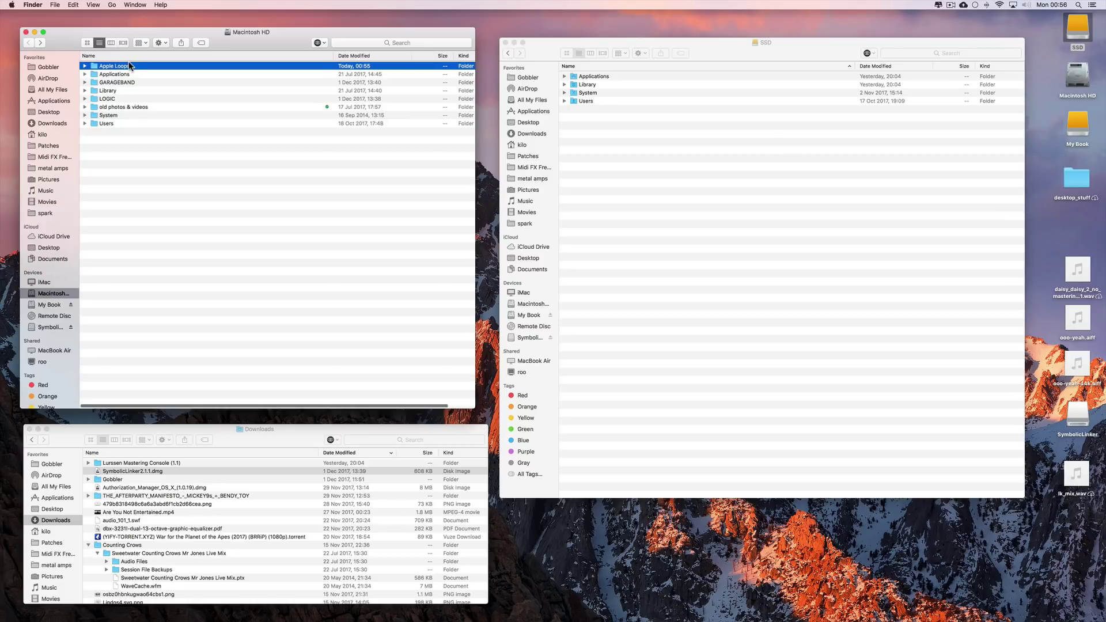
- Select the Apple Loops, GARAGEBAND and LOGIC folders on Macintosh HD one after another to review the moved content
{"action": "left_click", "coordinate": [95, 68]}
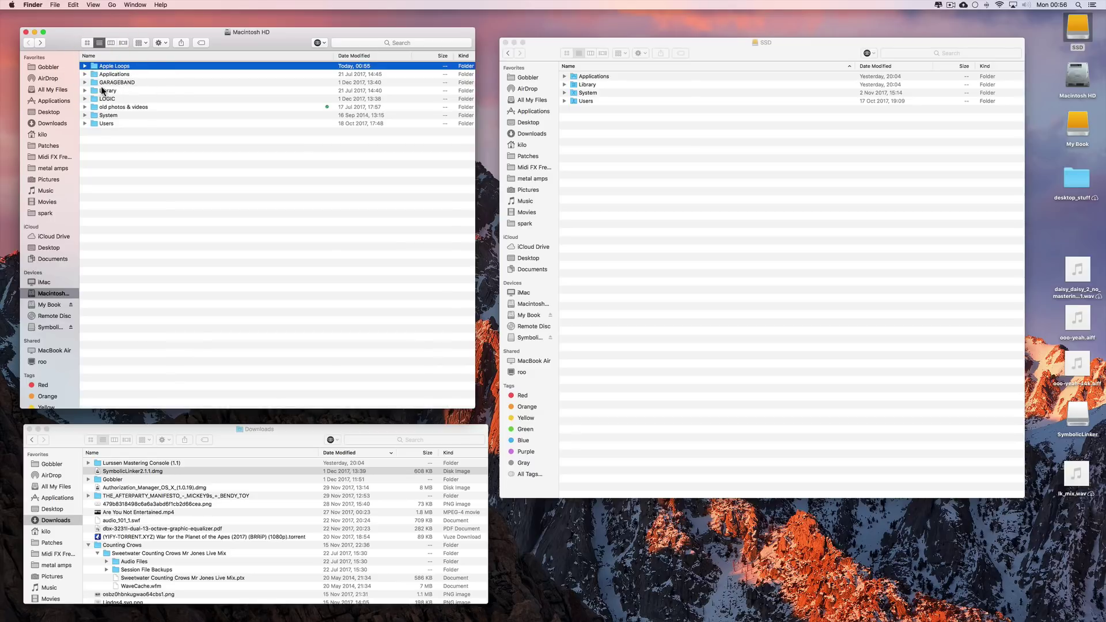
{"action": "left_click", "coordinate": [96, 83]}
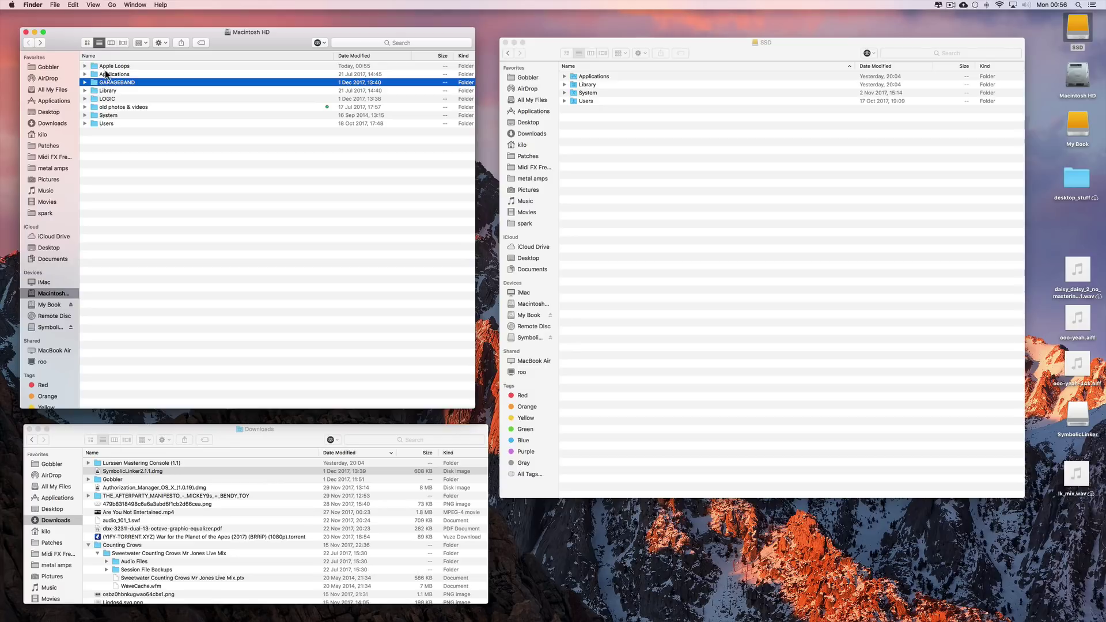
{"action": "left_click", "coordinate": [96, 100]}
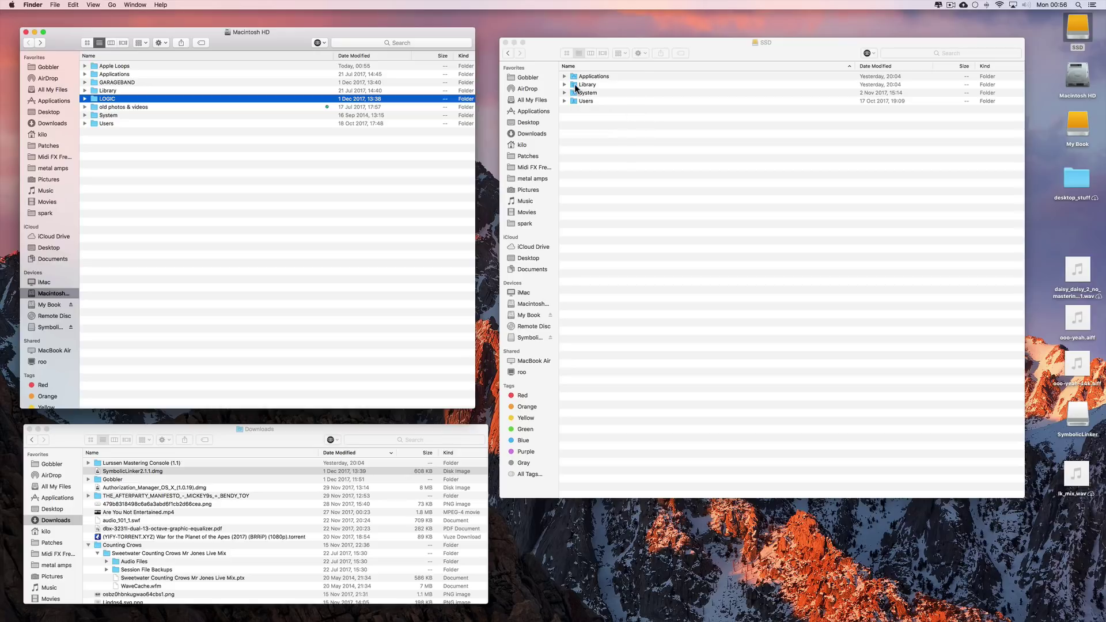
- Reopen the SSD volume from the iMac device and inspect the links in its Library's Application Support and Audio folders, leaving only Audio expanded
{"action": "left_click", "coordinate": [527, 293]}
{"action": "left_click", "coordinate": [523, 295]}
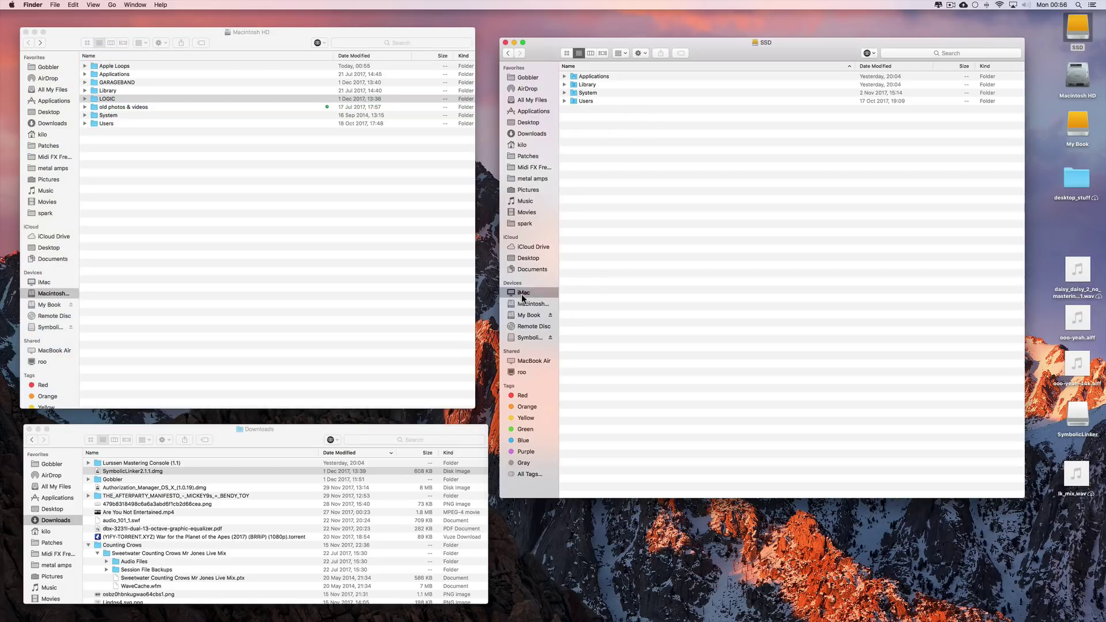
{"action": "double_click", "coordinate": [584, 109]}
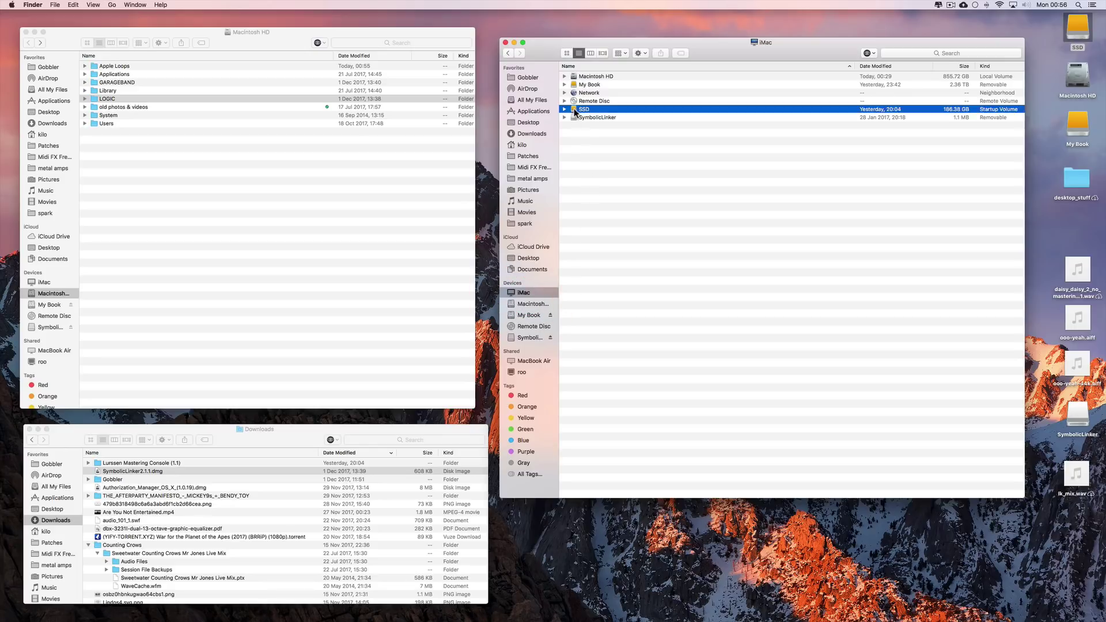
{"action": "left_click", "coordinate": [564, 85]}
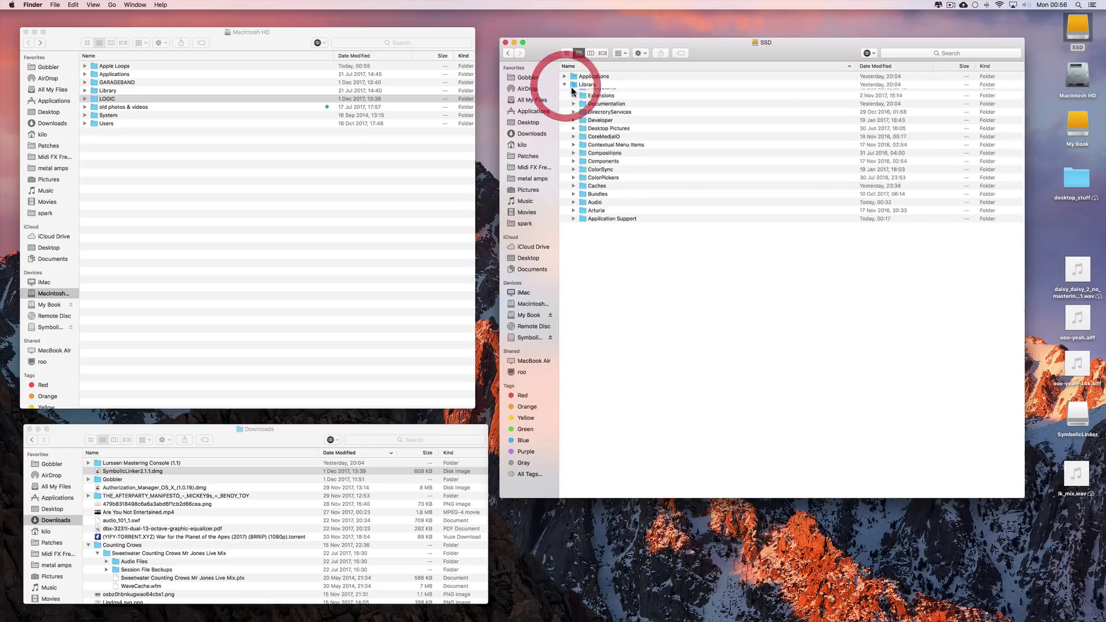
{"action": "left_click", "coordinate": [574, 92]}
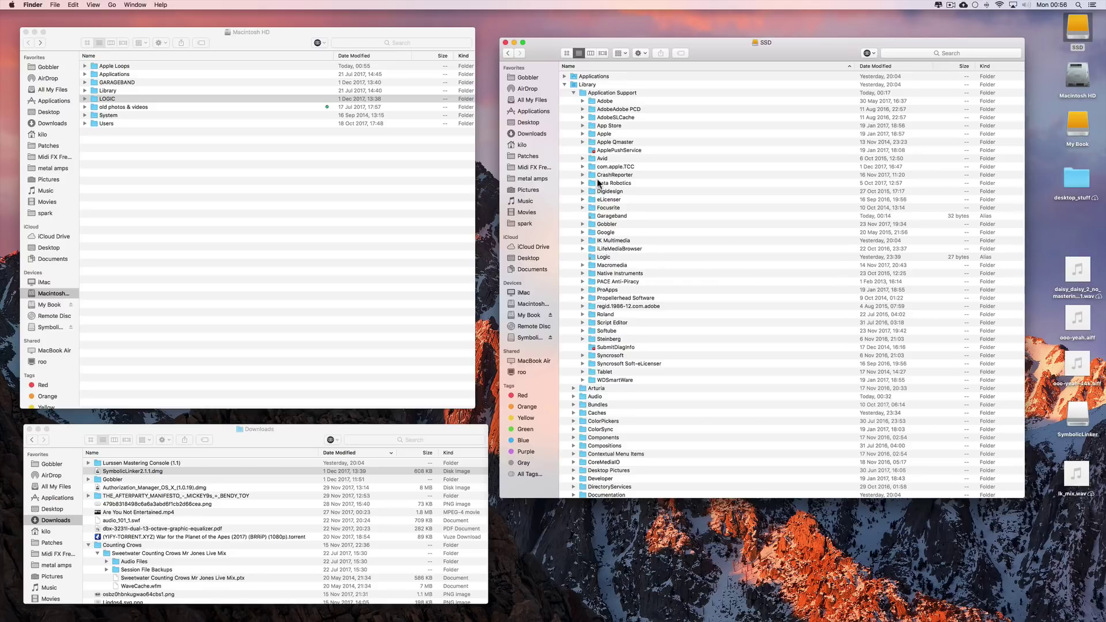
{"action": "left_click", "coordinate": [574, 93]}
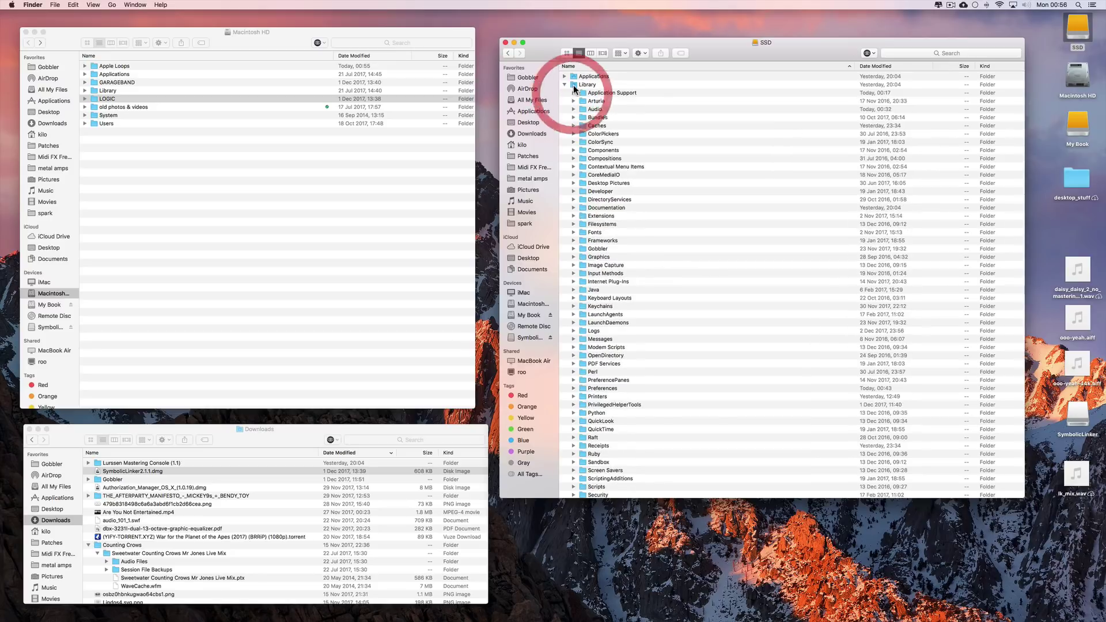
{"action": "left_click", "coordinate": [574, 109]}
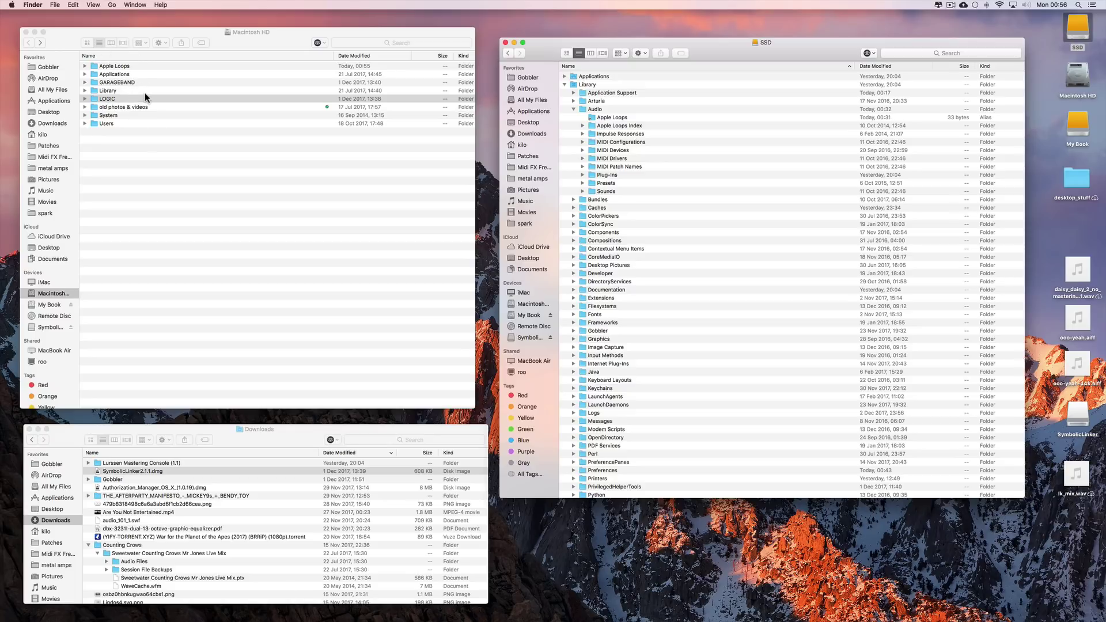
- Line up the SSD window level with the Macintosh HD window and switch to Safari
{"action": "left_click_drag", "start_coordinate": [539, 50], "coordinate": [542, 41]}
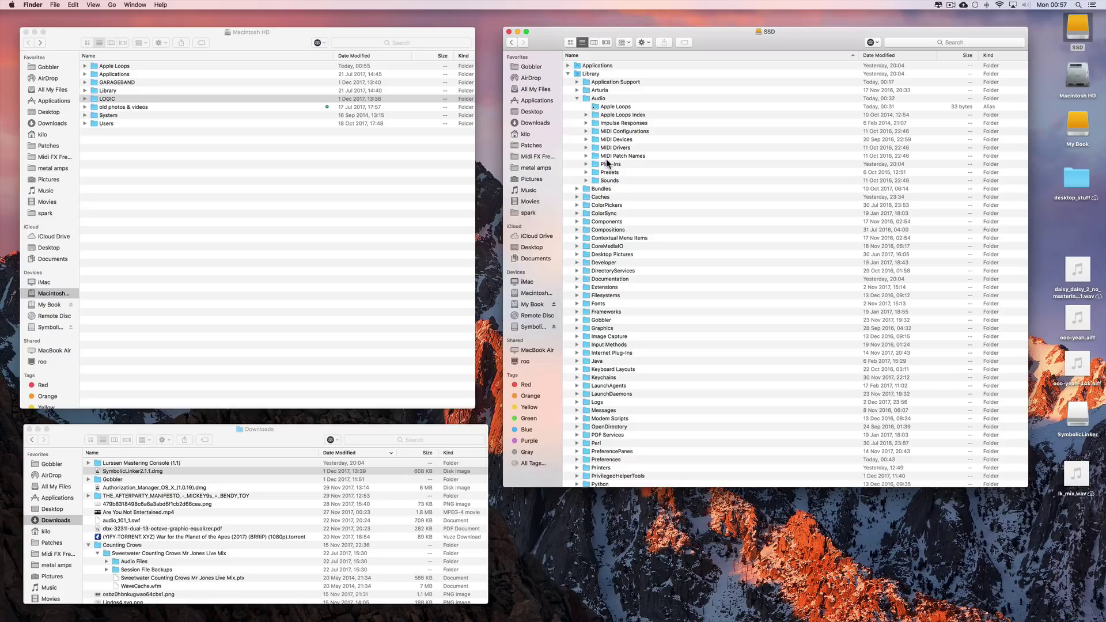
{"action": "left_click_drag", "start_coordinate": [549, 45], "coordinate": [548, 45]}
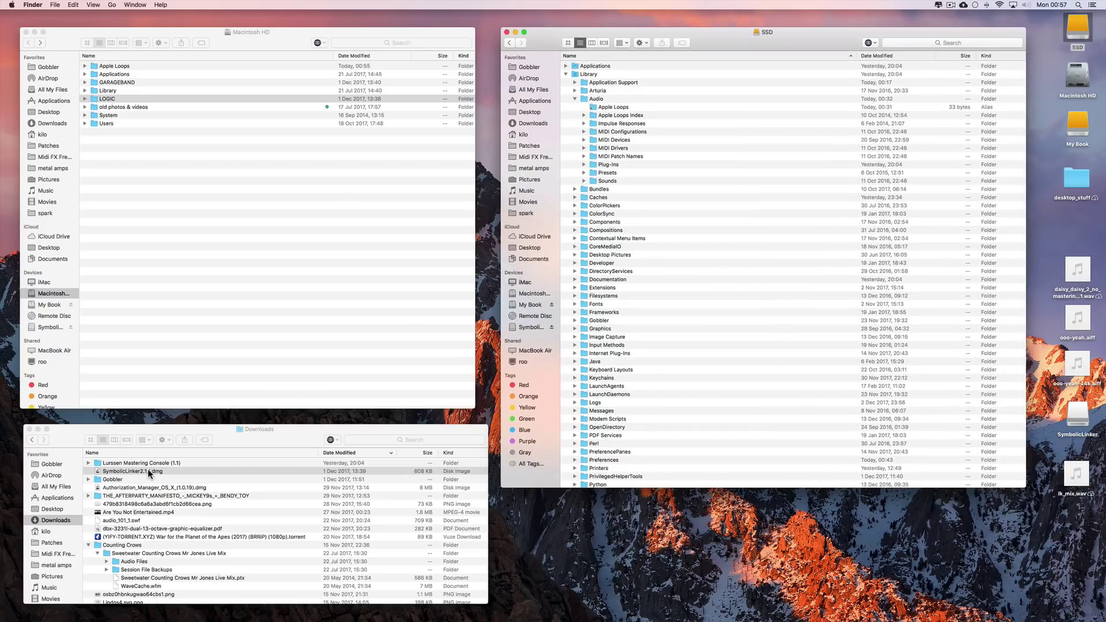
{"action": "key", "text": "super+Tab"}
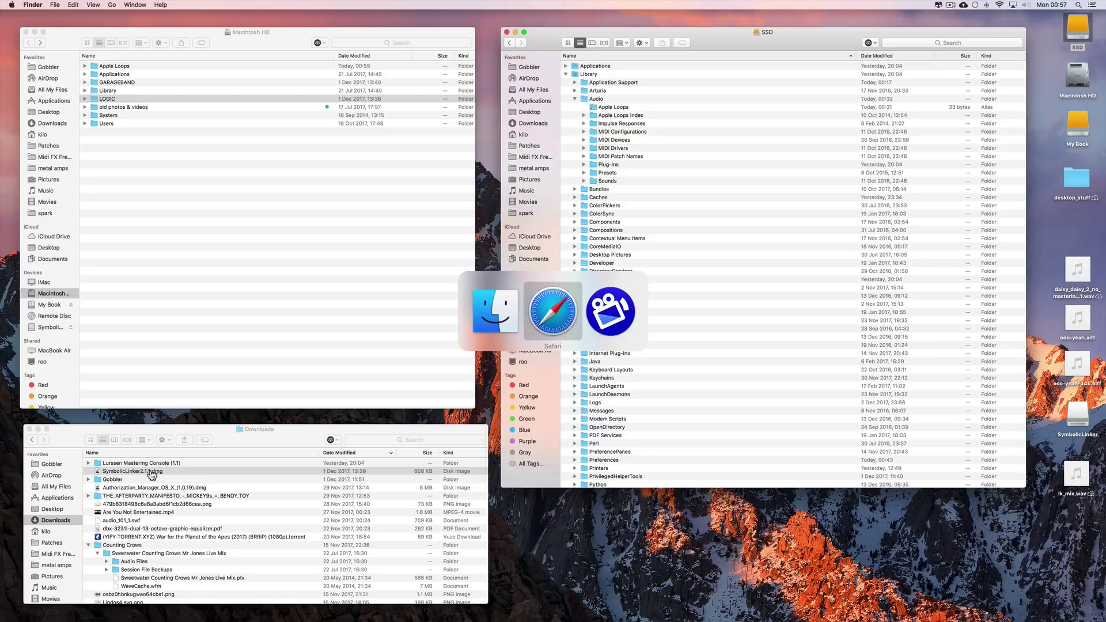